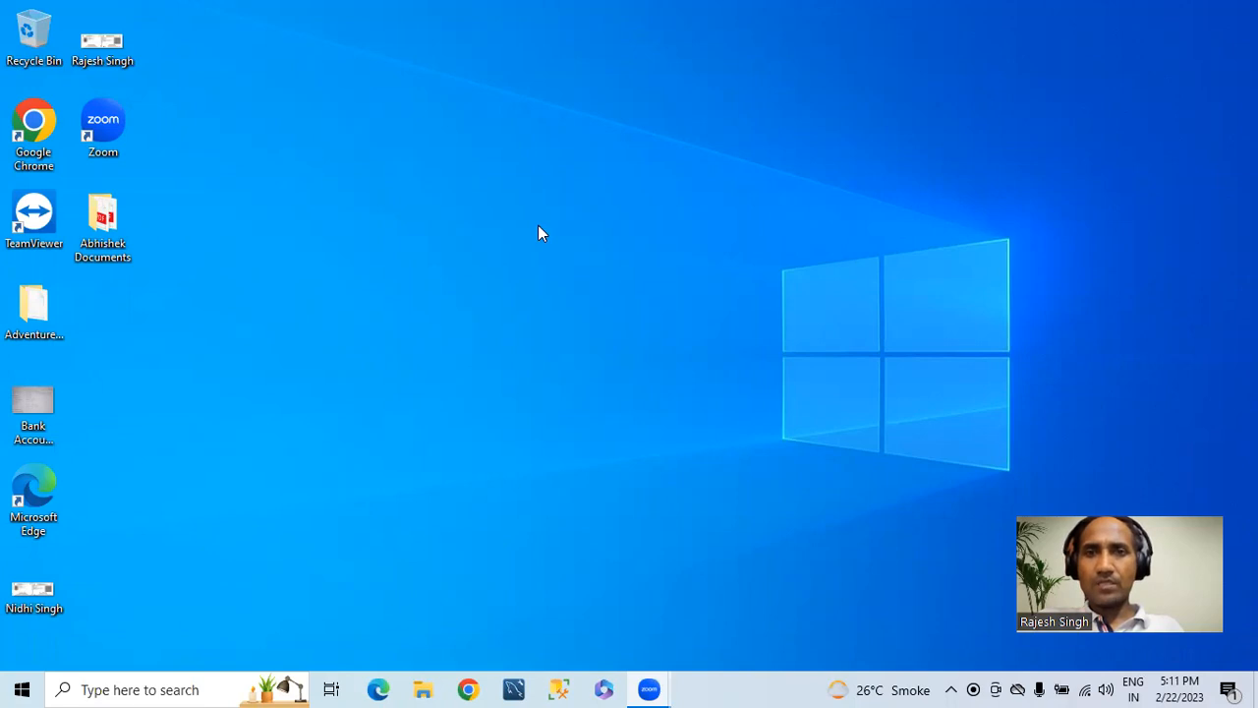
Step: Open Google Chrome in a maximized window and go to the Azure portal at portal.azure.com
{"action": "left_click", "coordinate": [475, 690]}
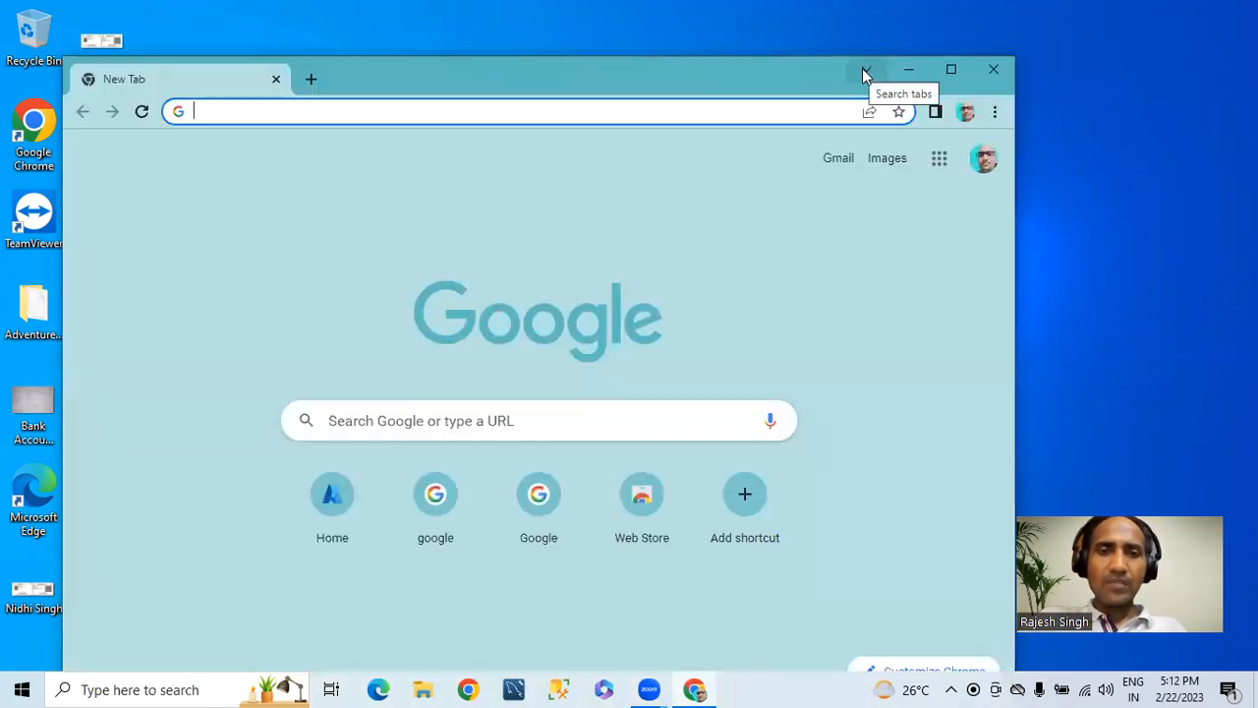
{"action": "left_click", "coordinate": [950, 69]}
{"action": "left_click", "coordinate": [245, 48]}
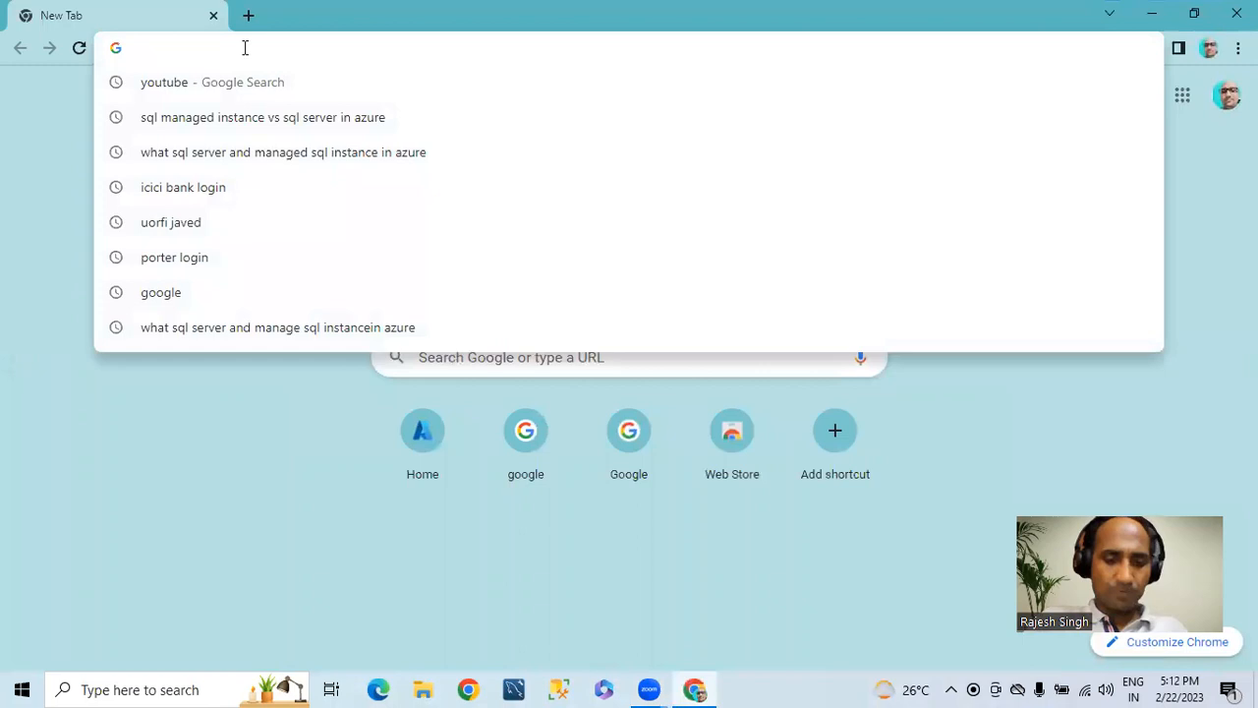
{"action": "type", "text": "pro"}
{"action": "key", "text": "Escape"}
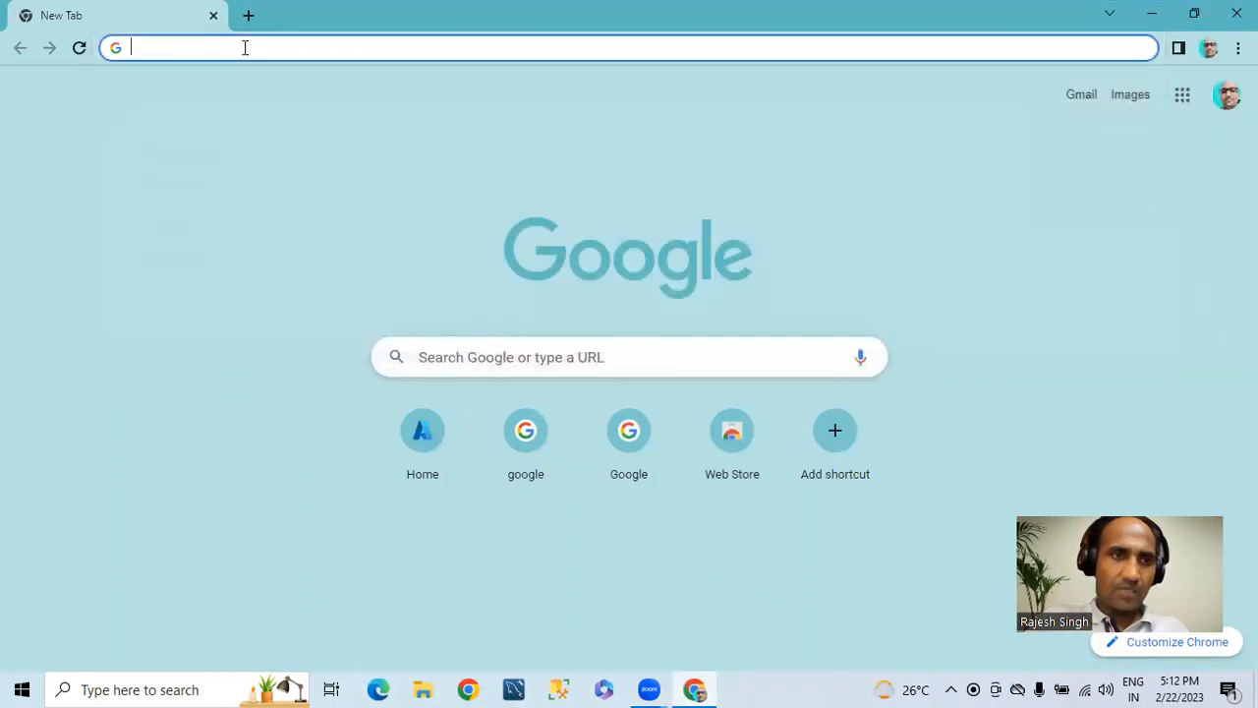
{"action": "type", "text": "por"}
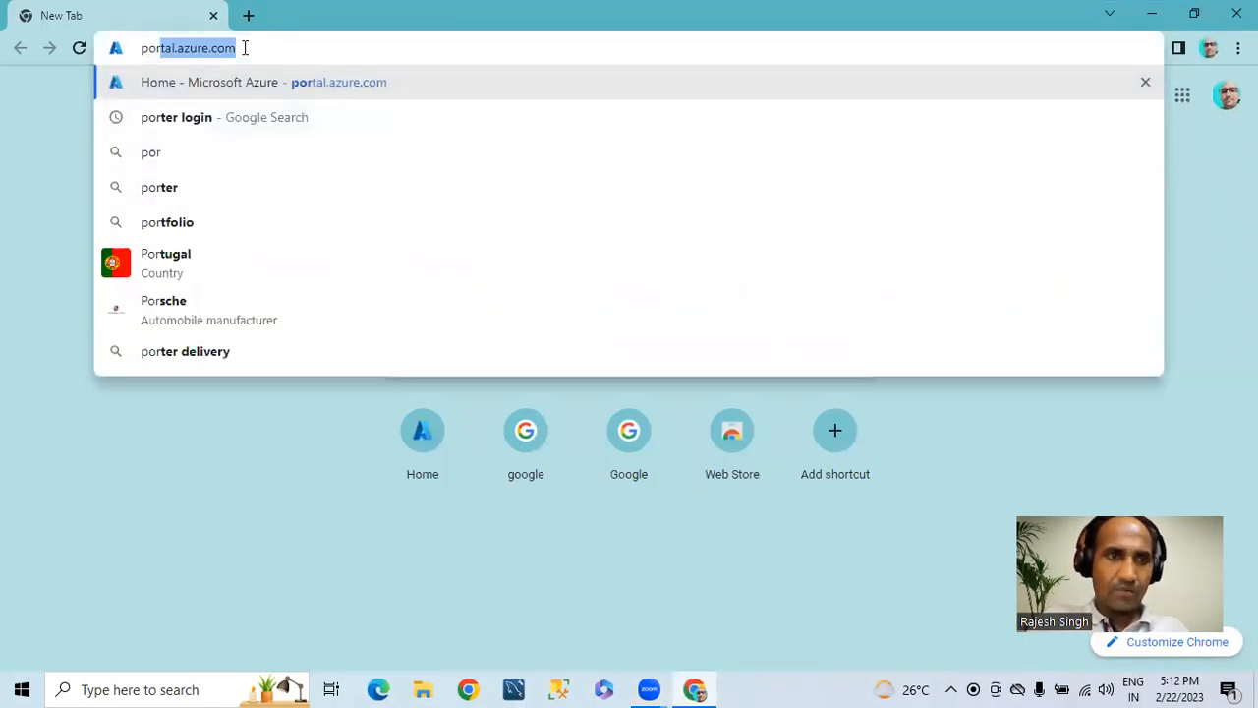
{"action": "key", "text": "End"}
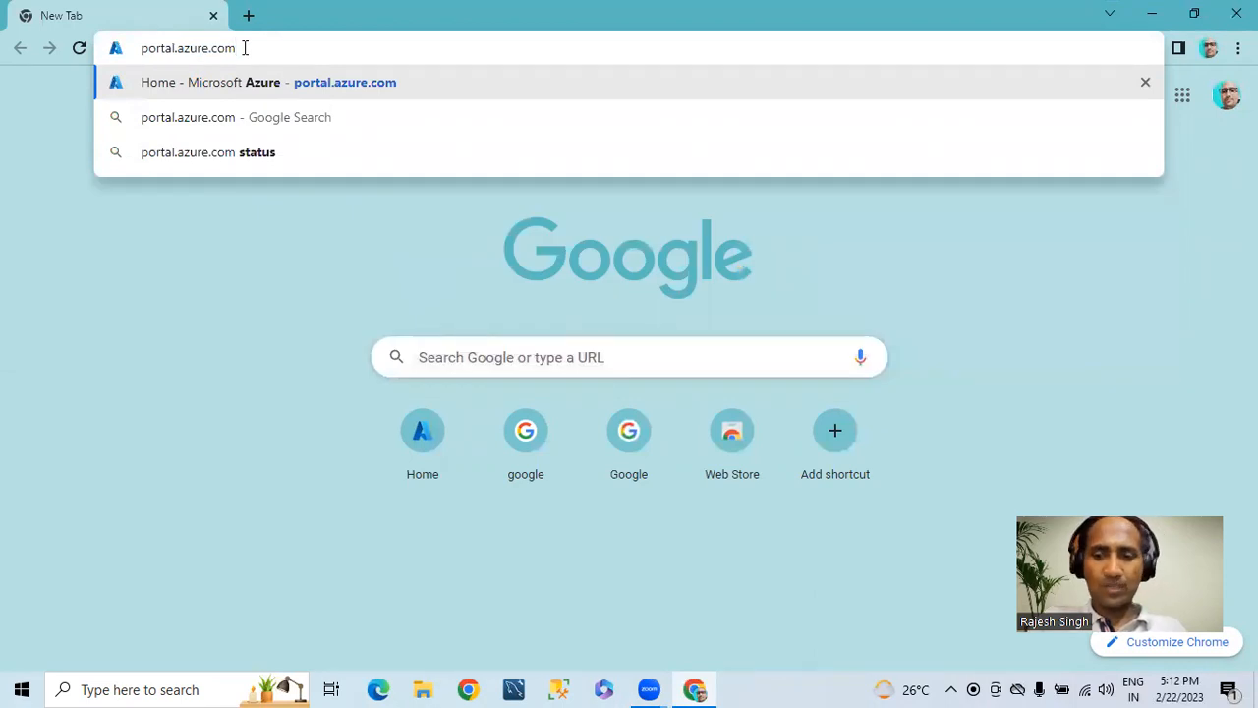
{"action": "left_click", "coordinate": [247, 82]}
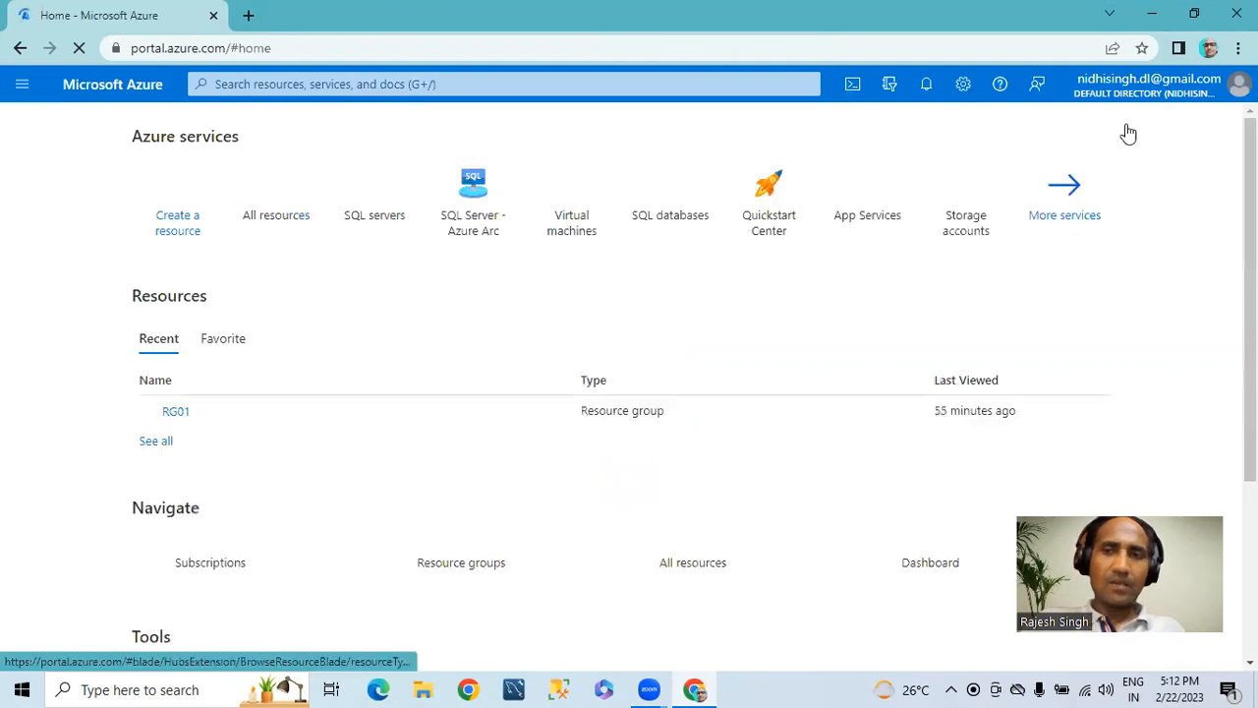
{"action": "left_click", "coordinate": [1230, 129]}
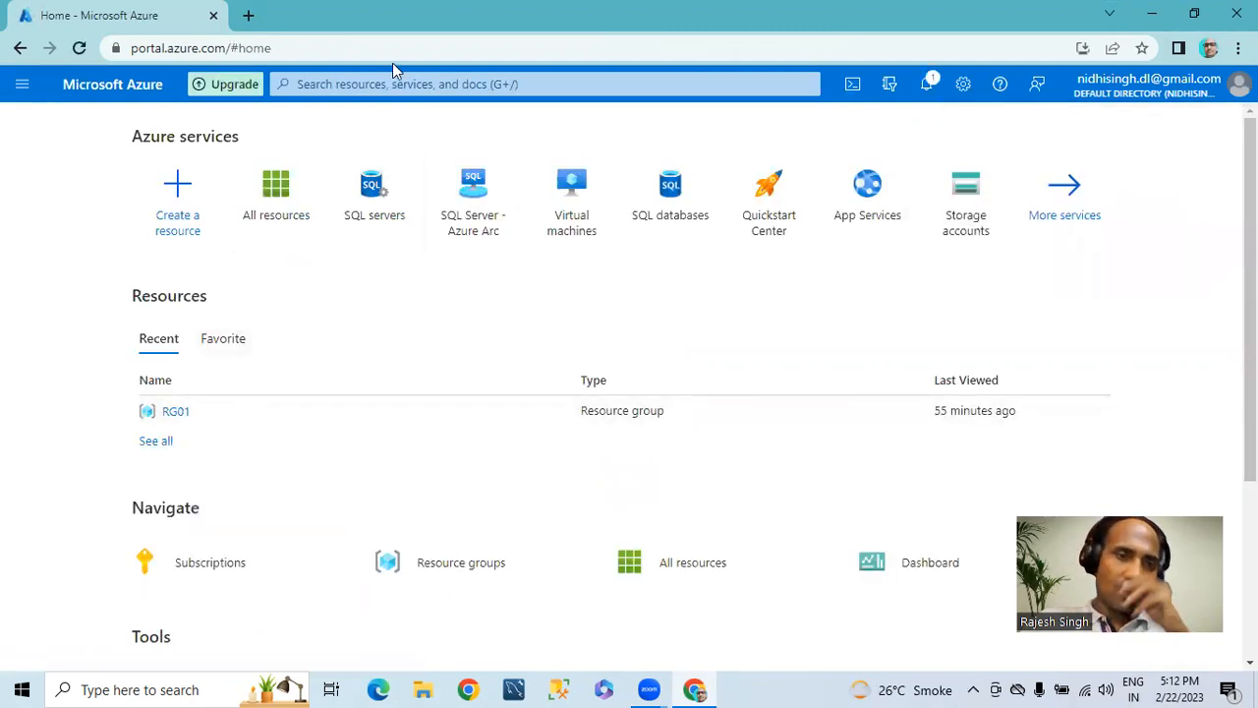
{"action": "left_click", "coordinate": [350, 87]}
{"action": "type", "text": "SQL"}
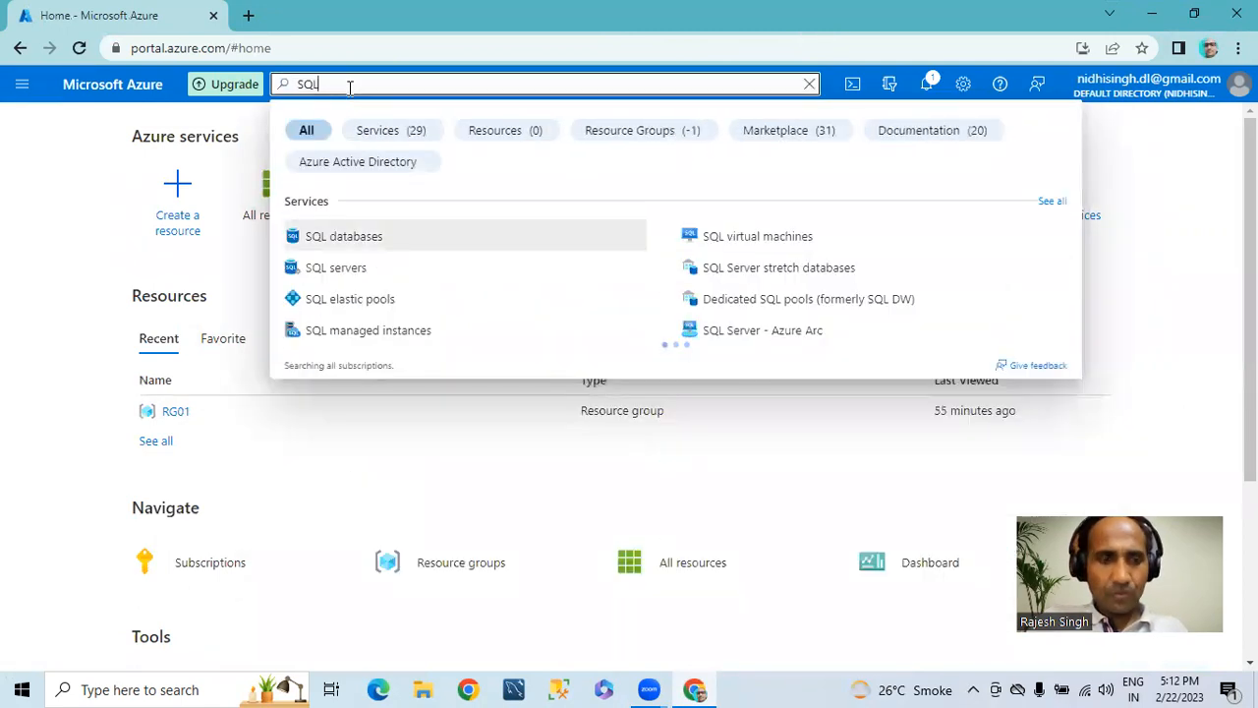
{"action": "key", "text": "BackSpace"}
{"action": "key", "text": "BackSpace"}
{"action": "key", "text": "BackSpace"}
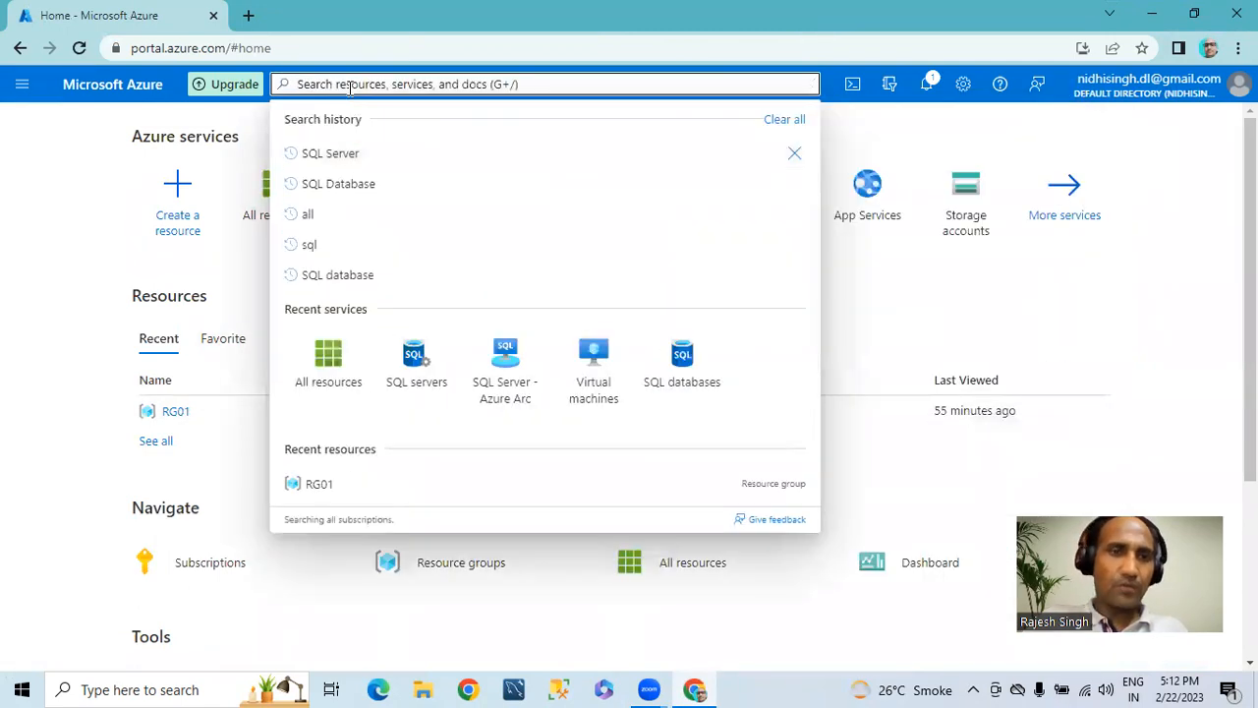
{"action": "left_click", "coordinate": [42, 202]}
Step: Search the portal for SQL Server, open the SQL servers service and start creating a new SQL server
{"action": "left_click", "coordinate": [349, 85]}
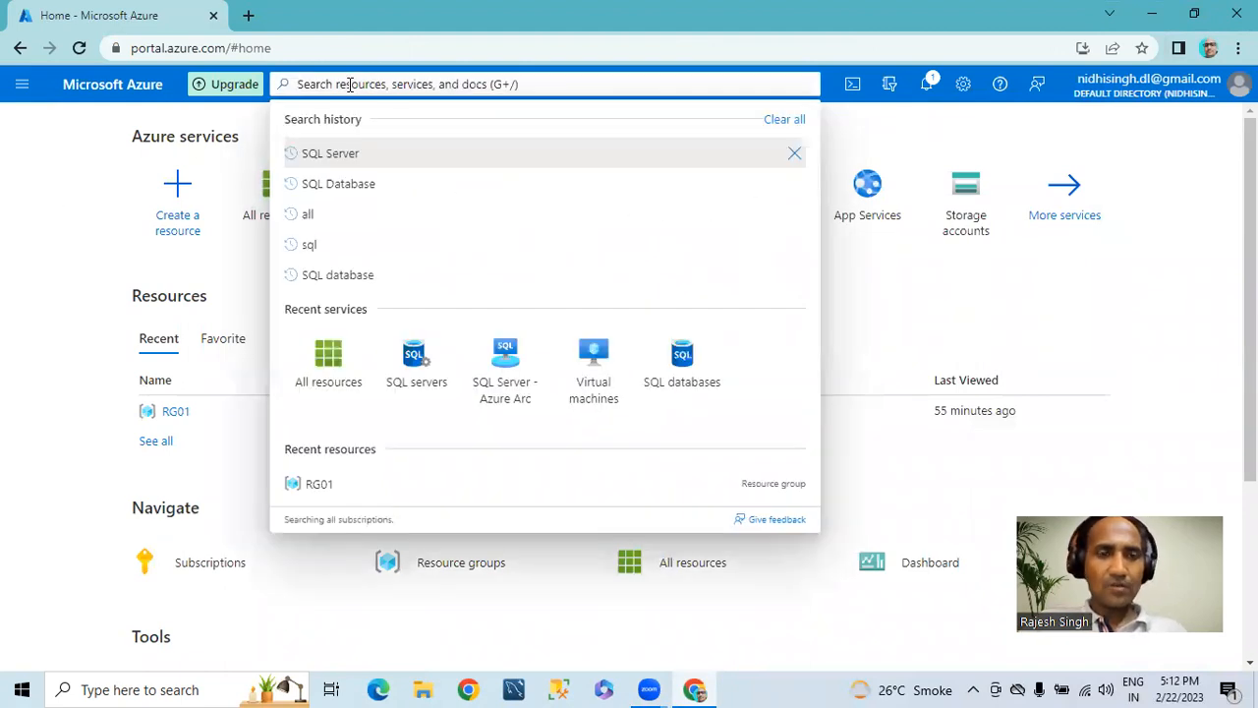
{"action": "type", "text": "SQ"}
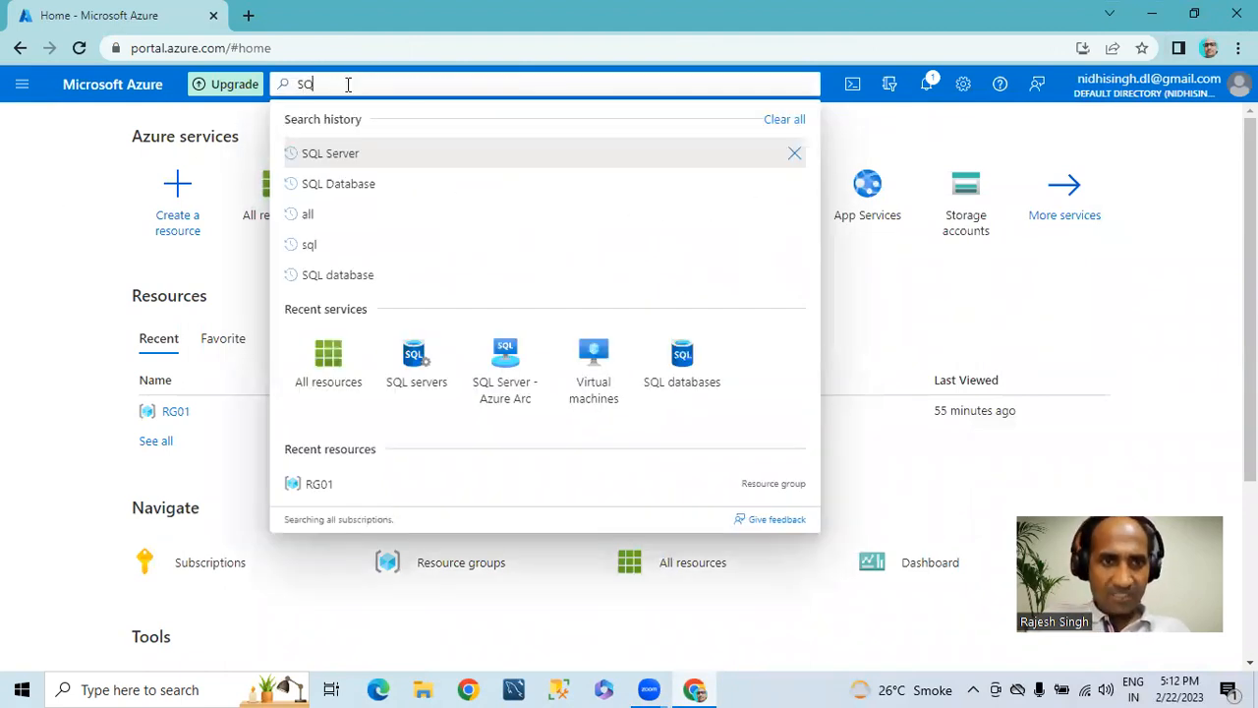
{"action": "type", "text": "L Server"}
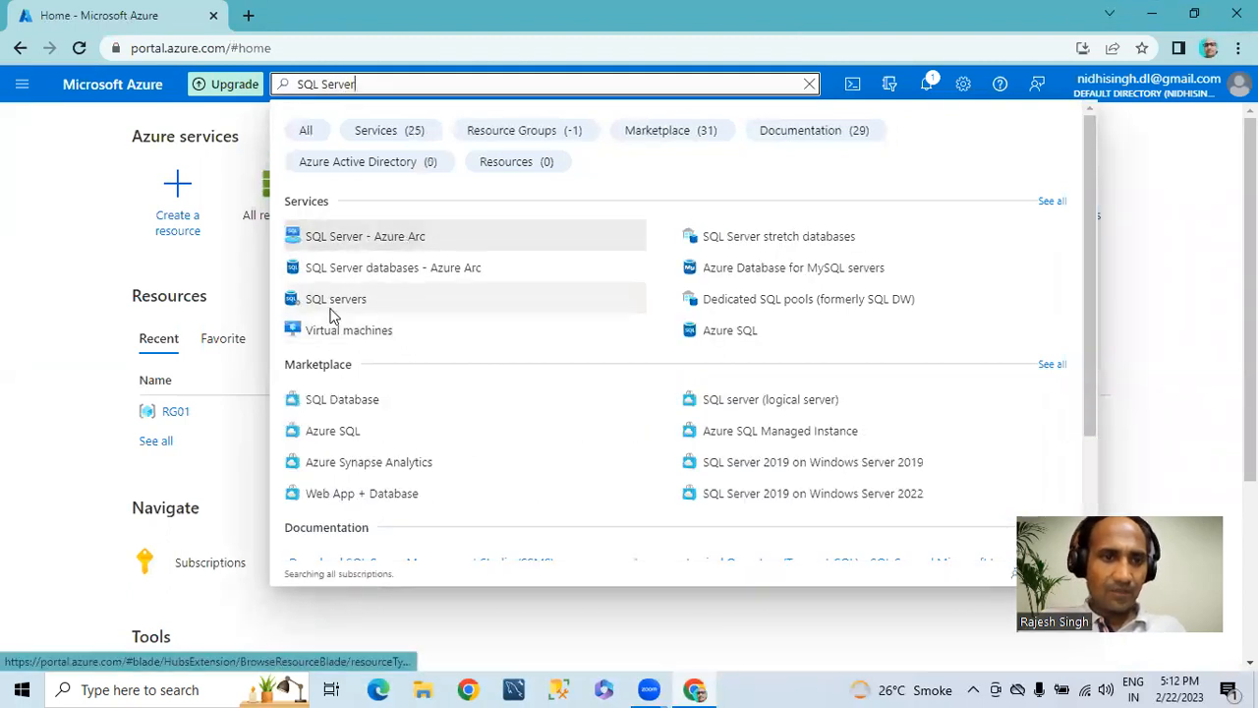
{"action": "left_click", "coordinate": [334, 301]}
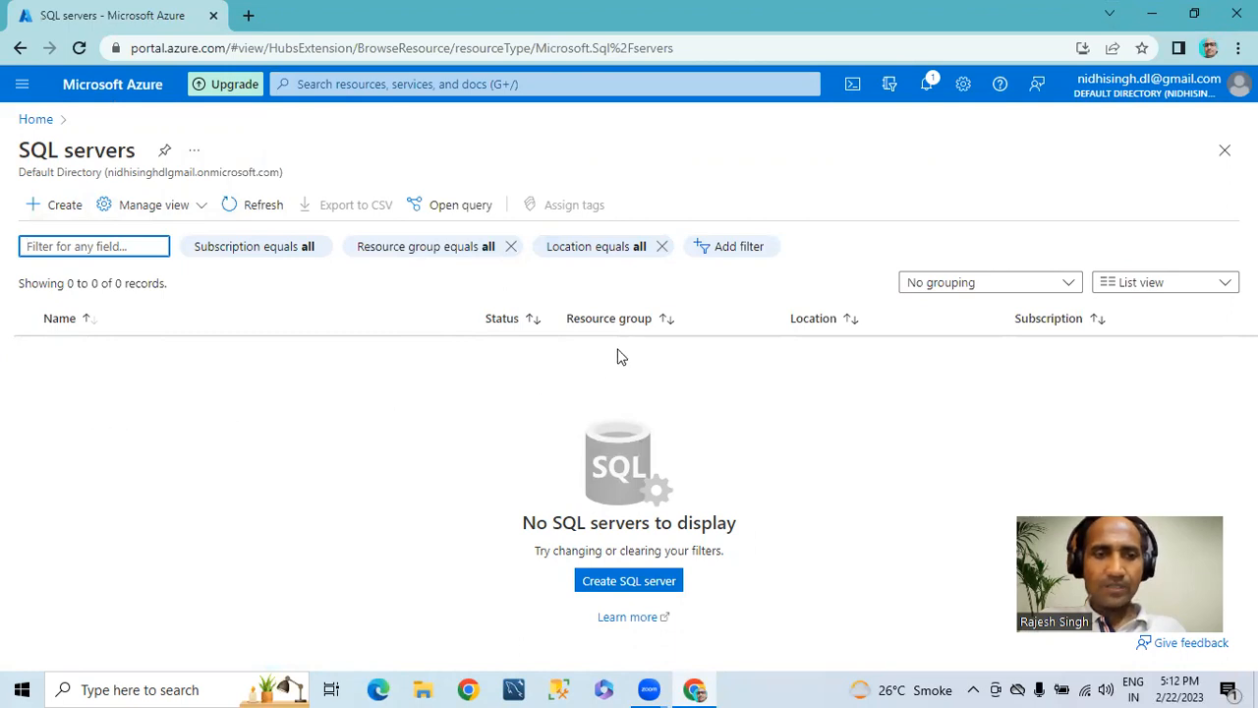
{"action": "left_click", "coordinate": [616, 583]}
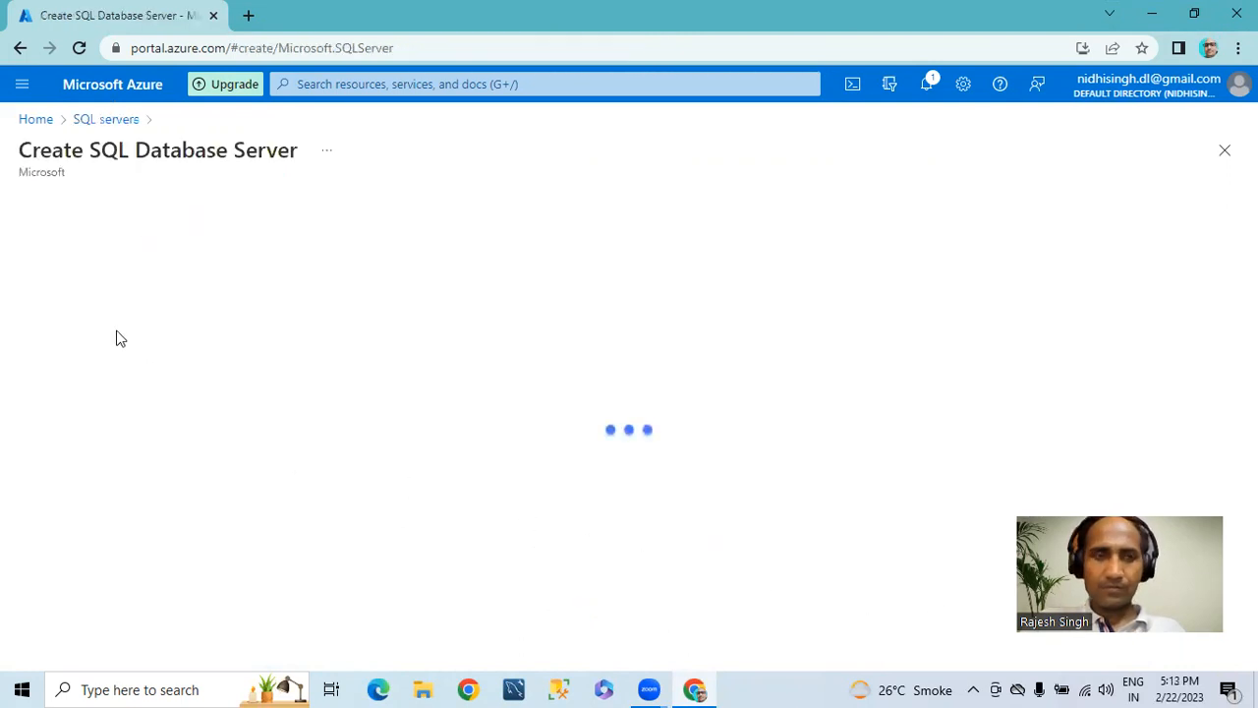
Step: Select RG01 as the resource group for the new SQL database server
{"action": "scroll", "coordinate": [325, 413], "scroll_direction": "down", "scroll_amount": 1}
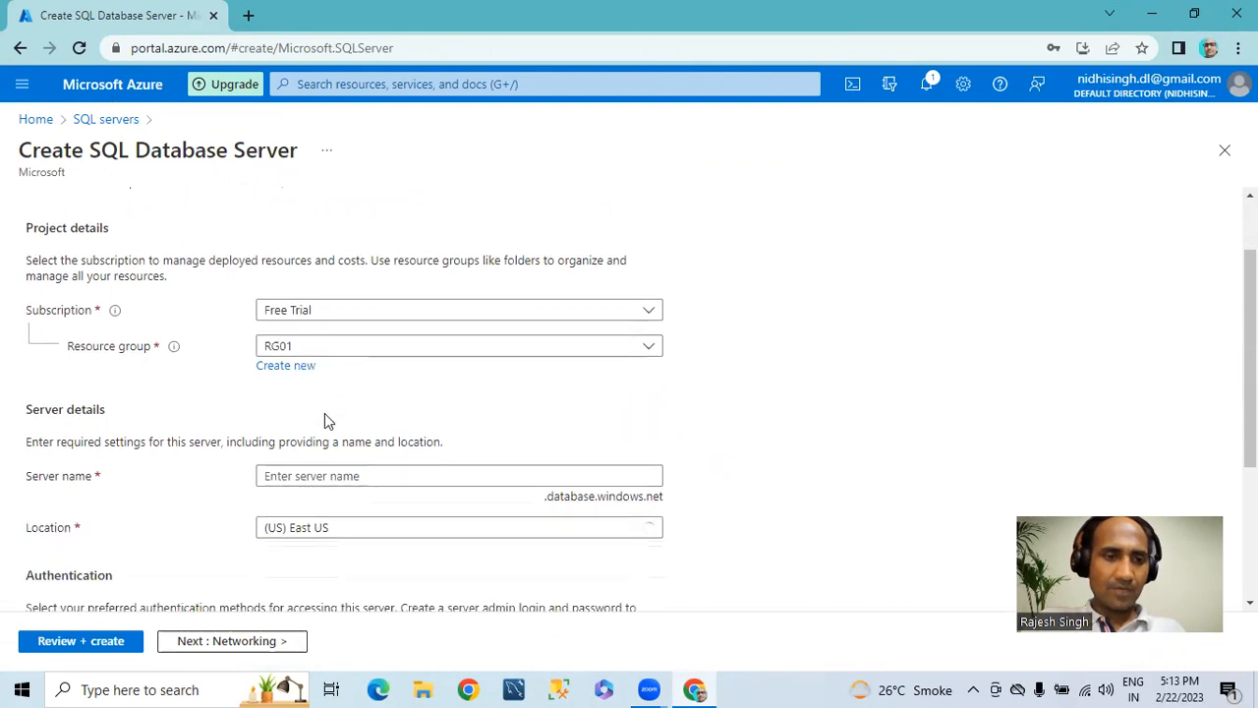
{"action": "left_click", "coordinate": [301, 350]}
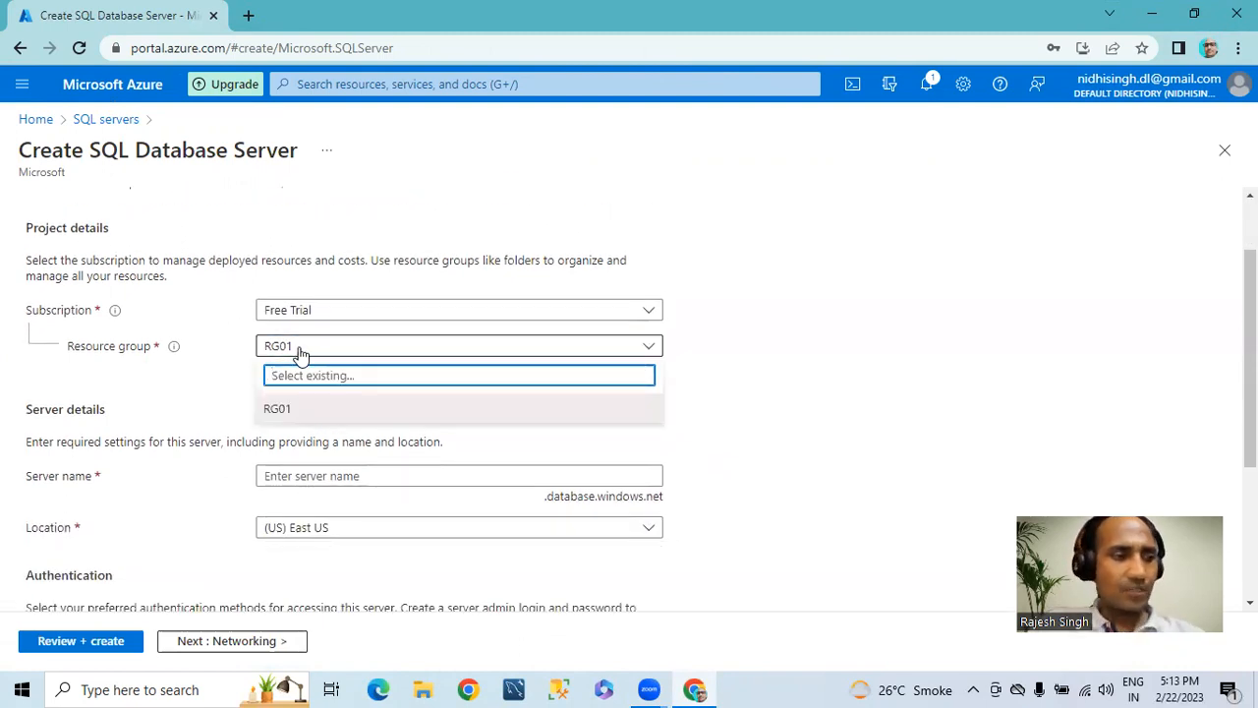
{"action": "left_click", "coordinate": [304, 351]}
{"action": "left_click", "coordinate": [297, 352]}
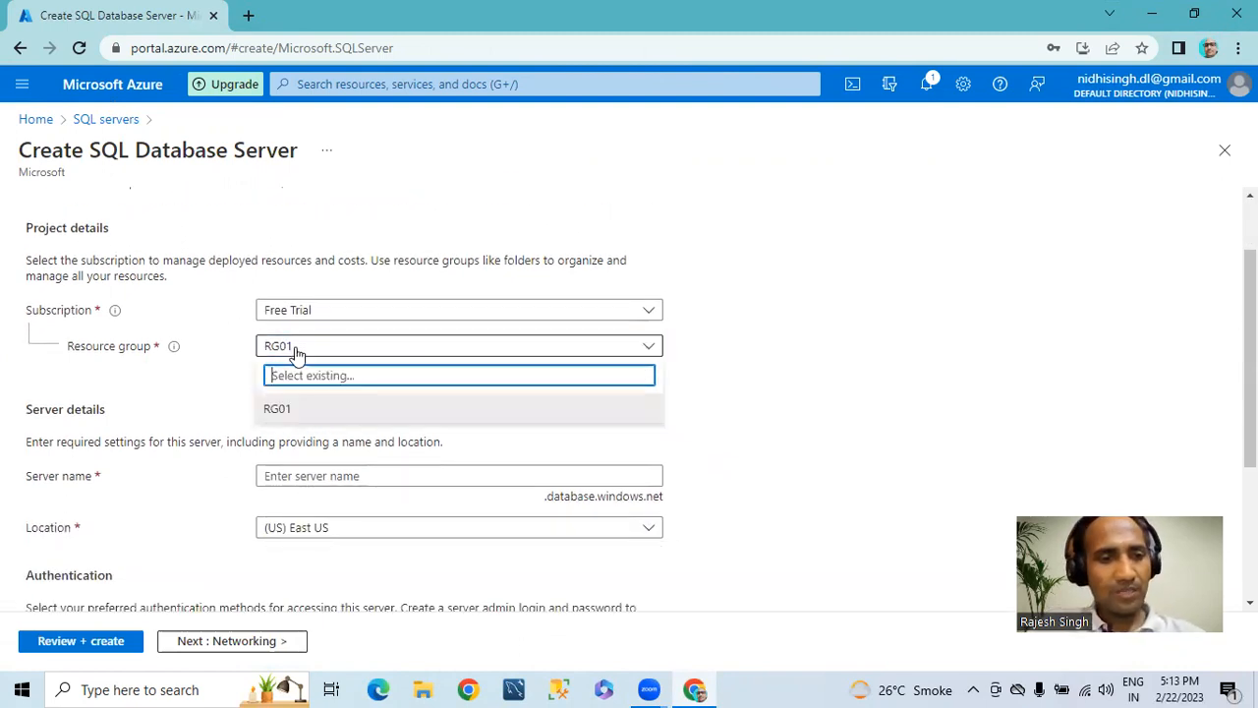
{"action": "left_click", "coordinate": [280, 408]}
Step: Name the new SQL database server mssql01
{"action": "scroll", "coordinate": [416, 441], "scroll_direction": "down", "scroll_amount": 1}
{"action": "left_click", "coordinate": [320, 384]}
{"action": "type", "text": "m"}
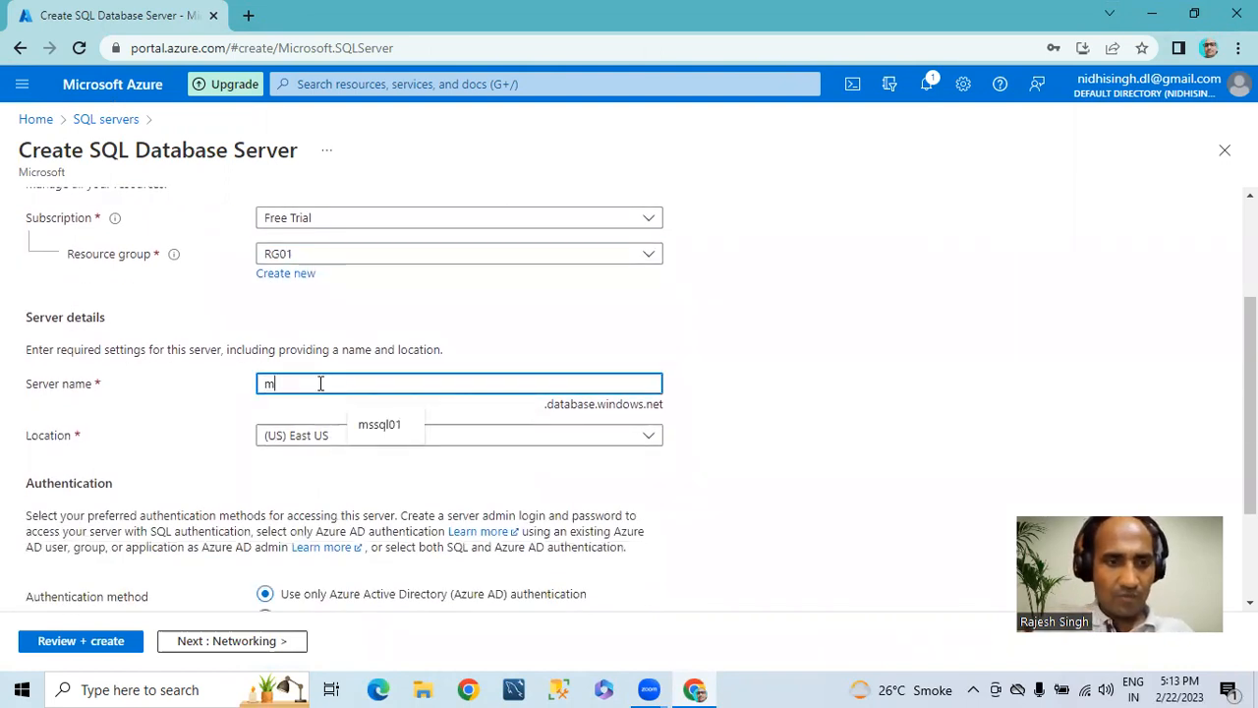
{"action": "type", "text": "ssql01"}
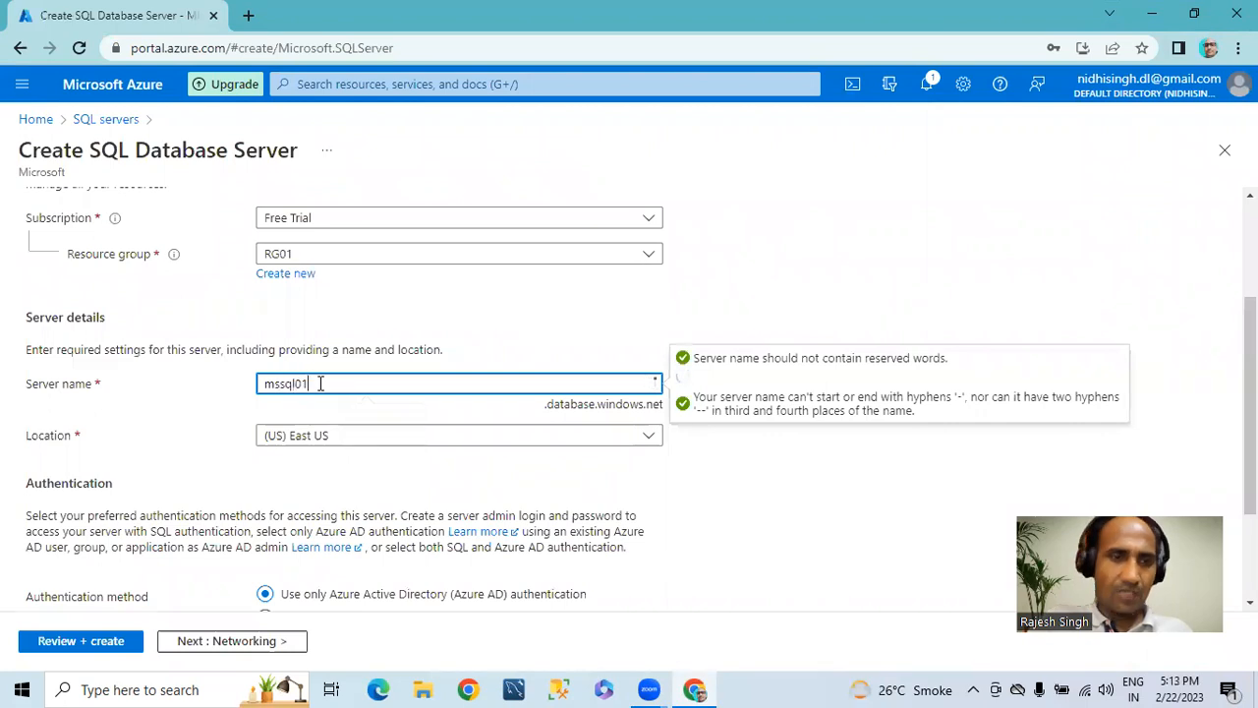
{"action": "left_click_drag", "start_coordinate": [331, 381], "coordinate": [177, 384]}
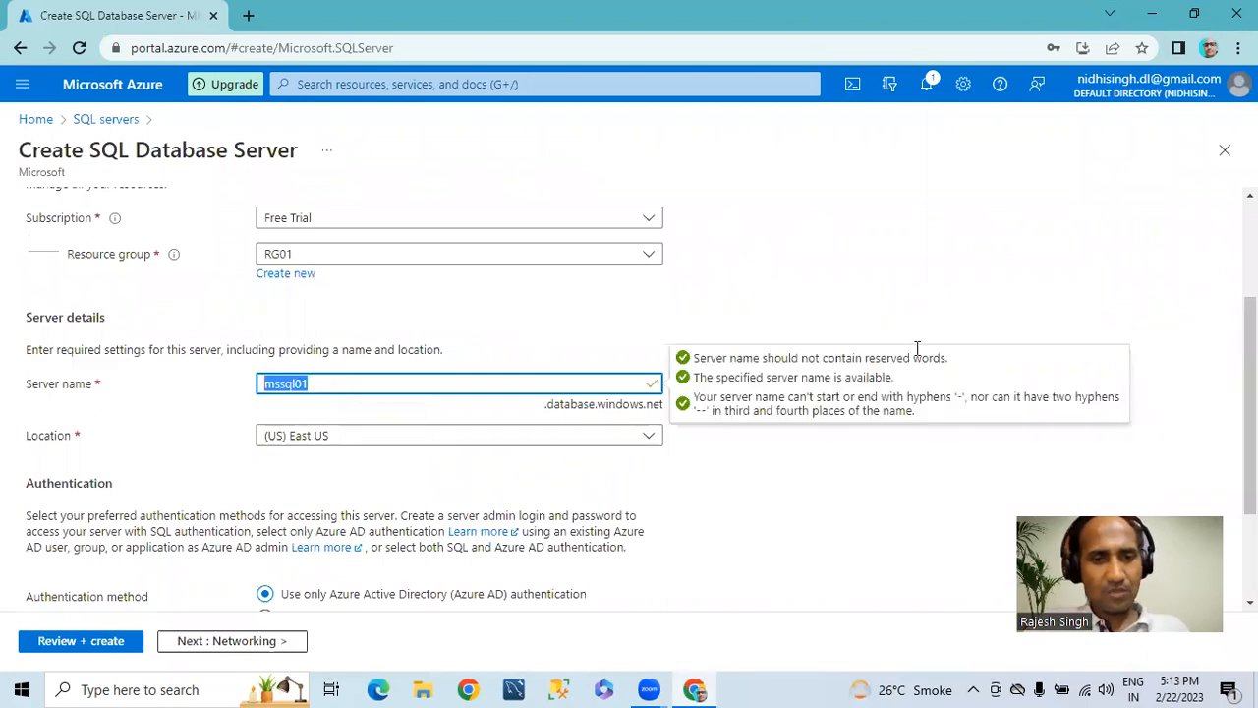
{"action": "left_click", "coordinate": [677, 485]}
Step: Set the server's location to (Asia Pacific) Central India
{"action": "scroll", "coordinate": [416, 444], "scroll_direction": "down", "scroll_amount": 1}
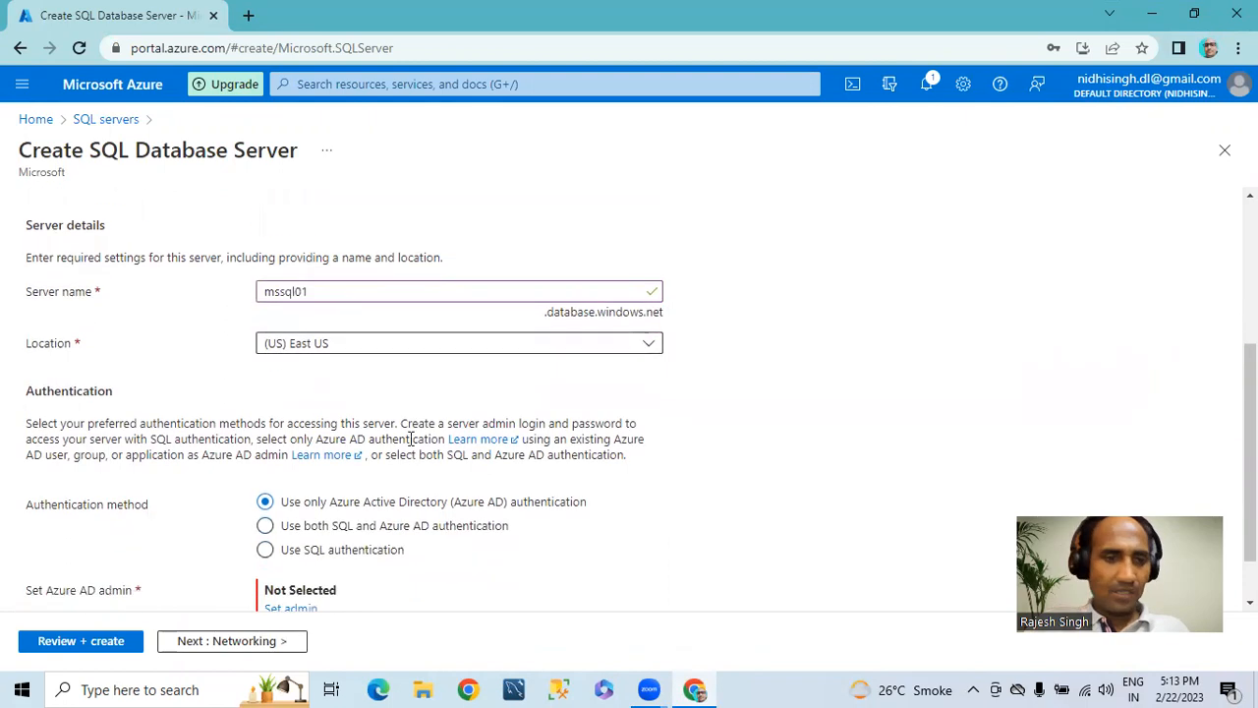
{"action": "left_click", "coordinate": [322, 346]}
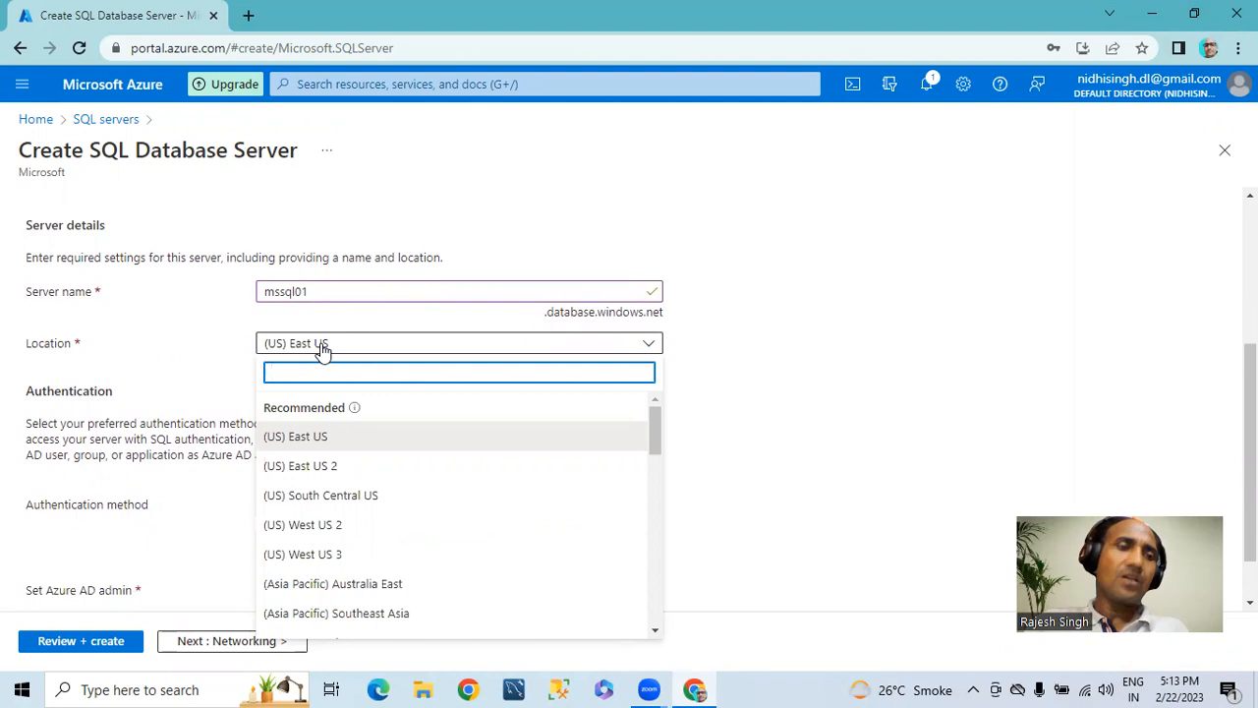
{"action": "left_click_drag", "start_coordinate": [654, 435], "coordinate": [653, 481]}
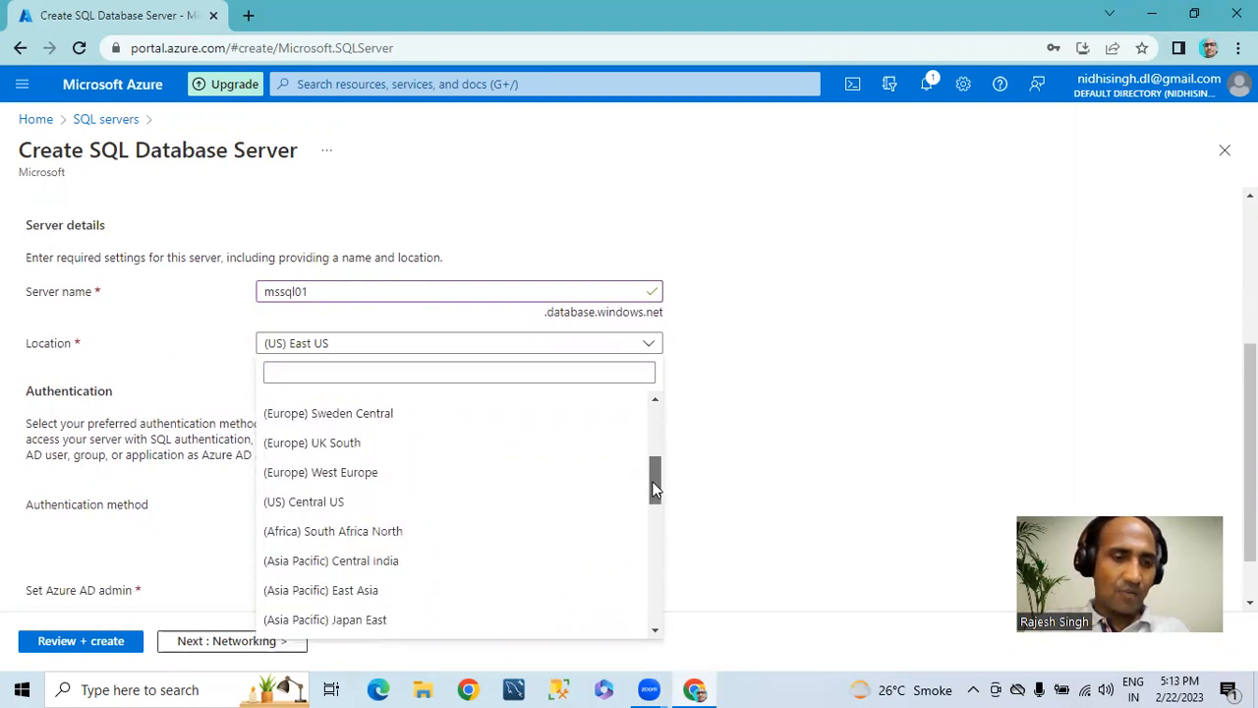
{"action": "left_click", "coordinate": [368, 560]}
Step: Choose SQL authentication for the server and enter sqladmin as the server admin login
{"action": "scroll", "coordinate": [475, 452], "scroll_direction": "down", "scroll_amount": 1}
{"action": "left_click", "coordinate": [265, 484]}
{"action": "scroll", "coordinate": [396, 500], "scroll_direction": "down", "scroll_amount": 1}
{"action": "left_click", "coordinate": [302, 475]}
{"action": "type", "text": "sqladmin"}
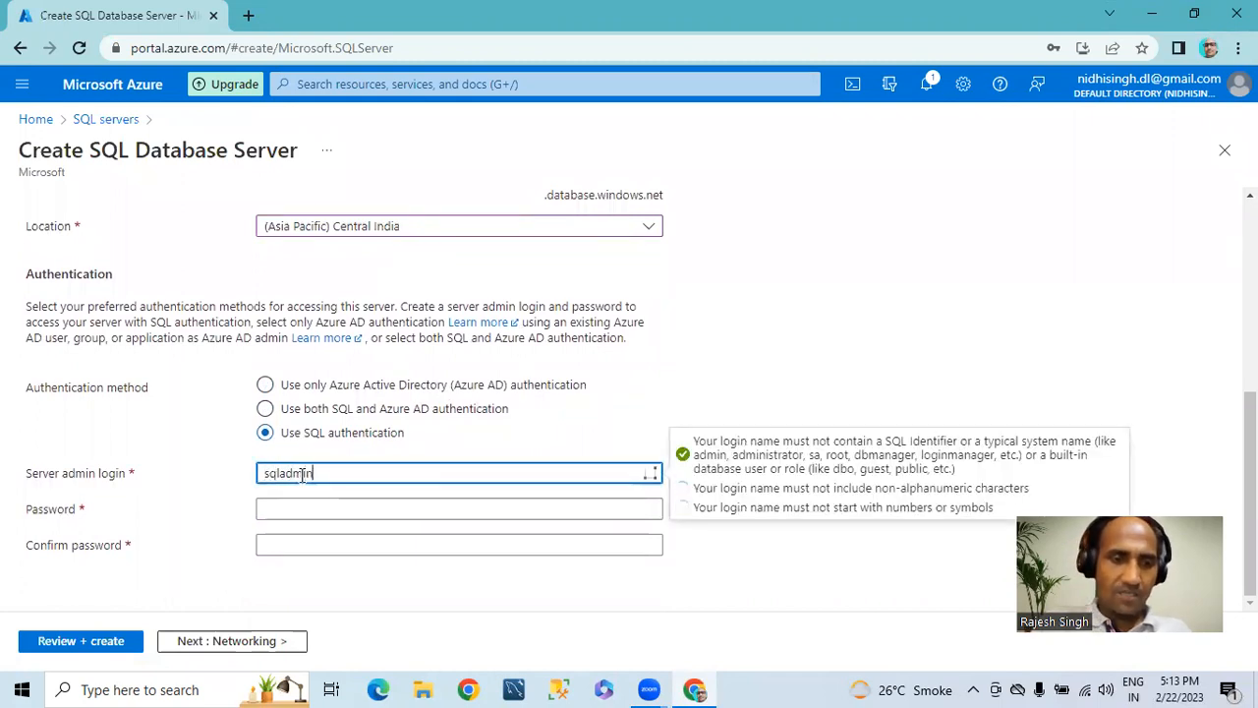
{"action": "left_click_drag", "start_coordinate": [329, 479], "coordinate": [227, 486]}
Step: Enter the server admin password and repeat it in the password confirmation
{"action": "left_click", "coordinate": [302, 504]}
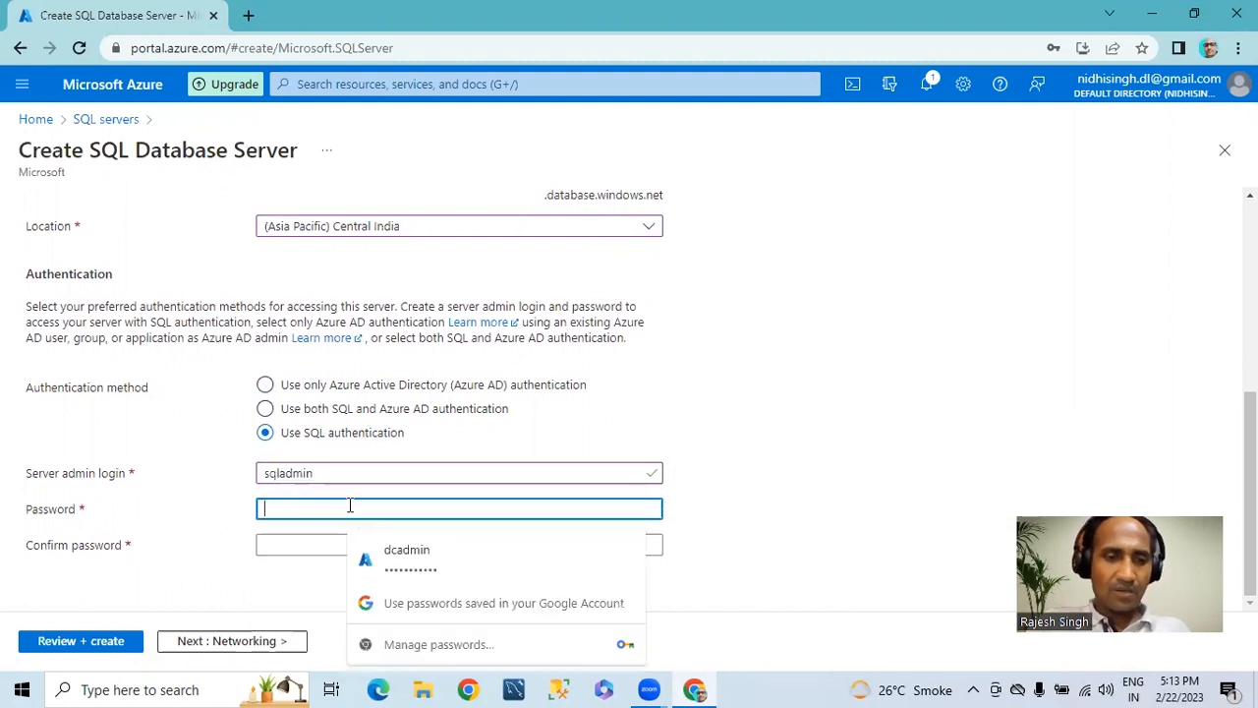
{"action": "type", "text": "•••••"}
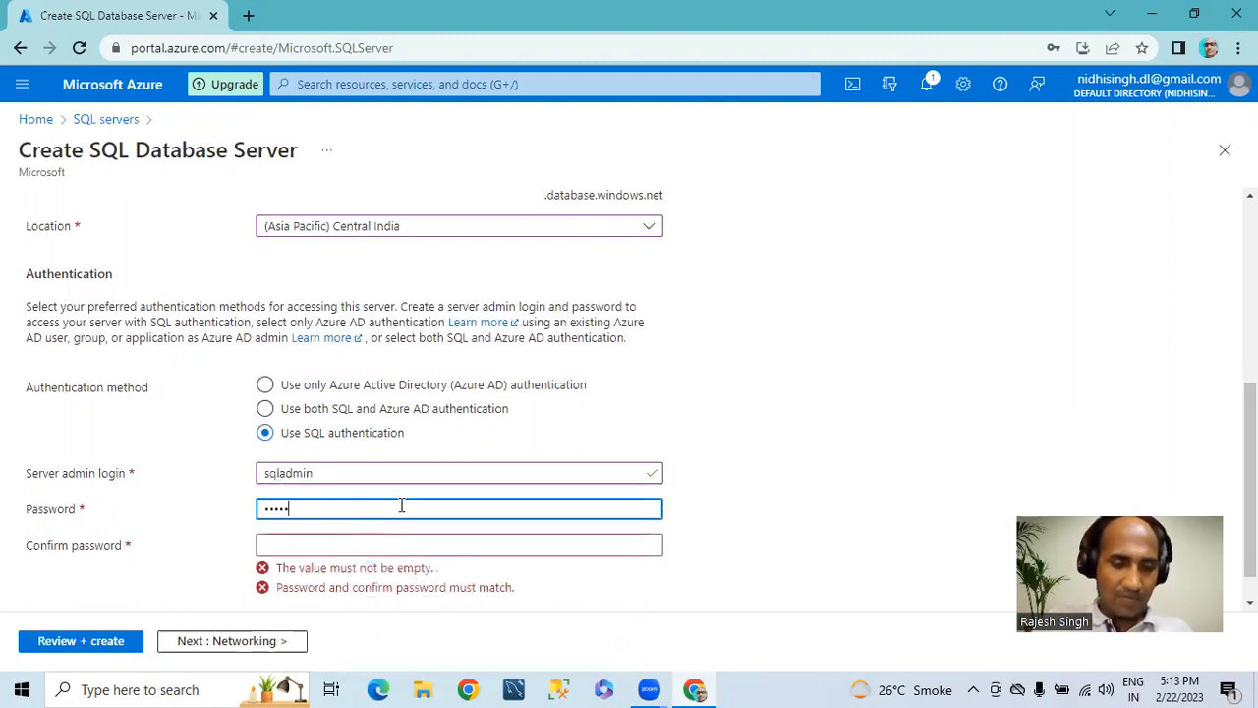
{"action": "type", "text": "••"}
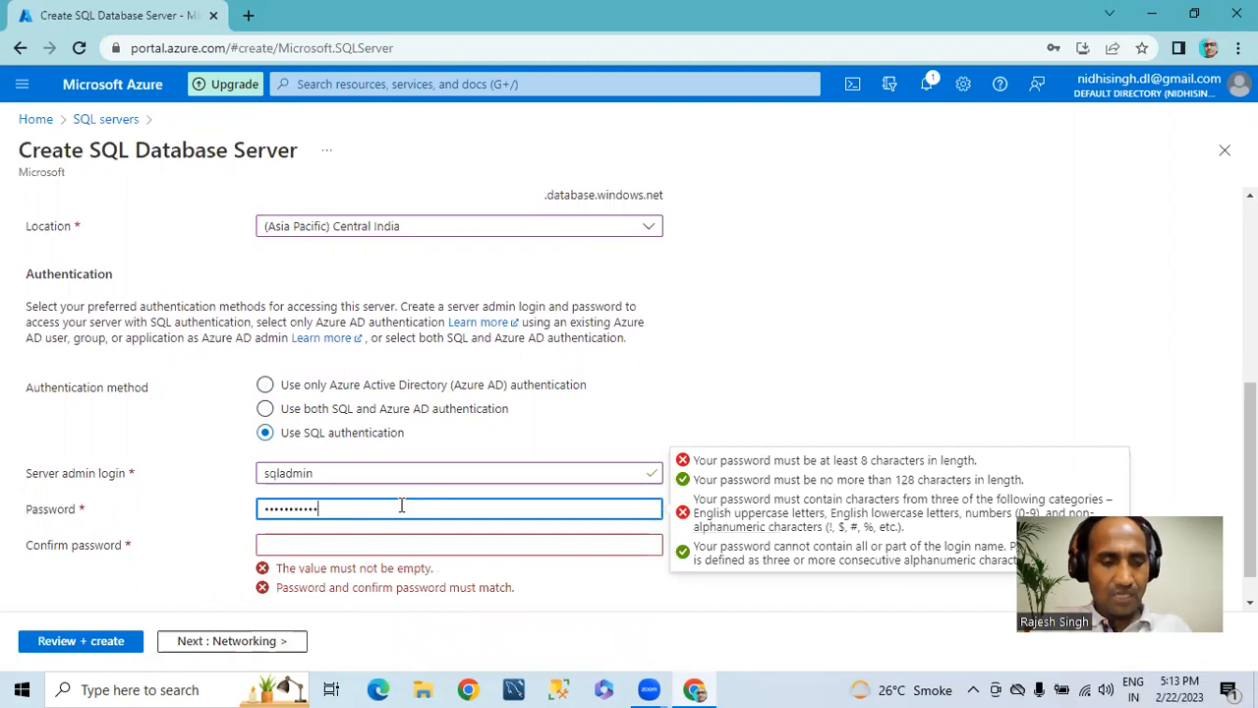
{"action": "key", "text": "Tab"}
{"action": "type", "text": "••"}
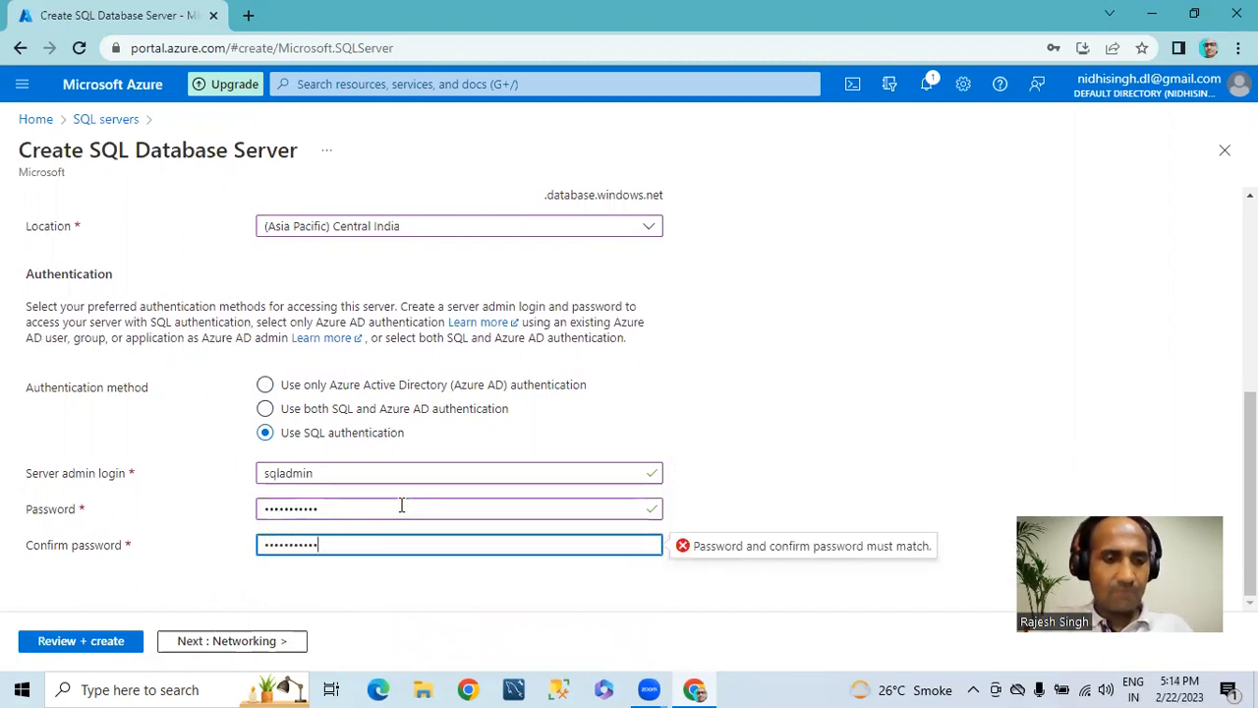
{"action": "left_click", "coordinate": [744, 455]}
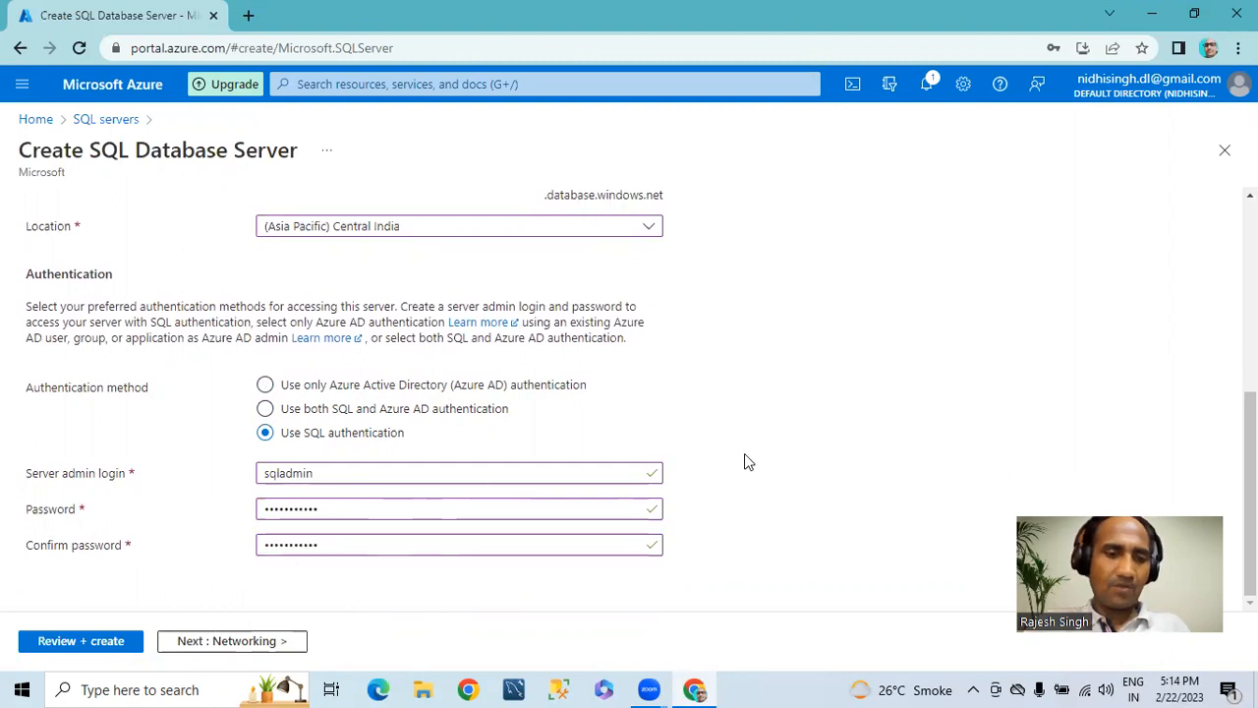
Step: Allow Azure services and resources to access the server in the firewall rules, and continue to the additional settings
{"action": "left_click", "coordinate": [201, 641]}
{"action": "left_click", "coordinate": [56, 343]}
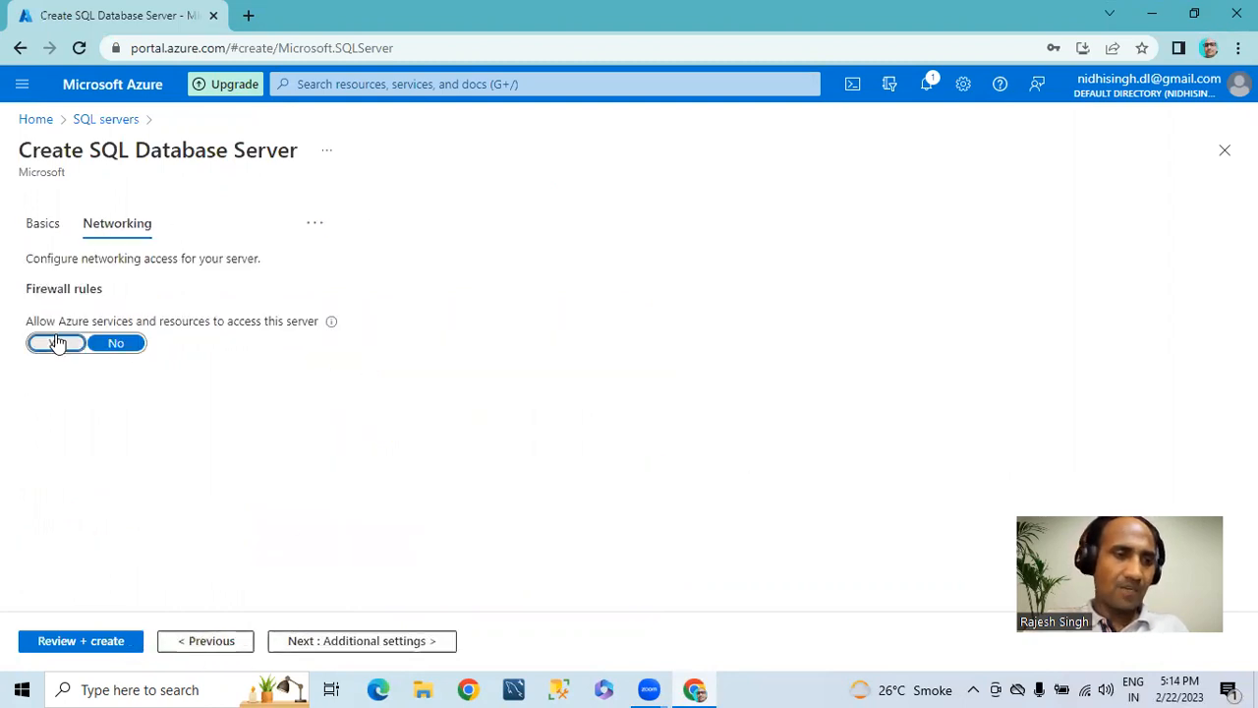
{"action": "left_click", "coordinate": [334, 641]}
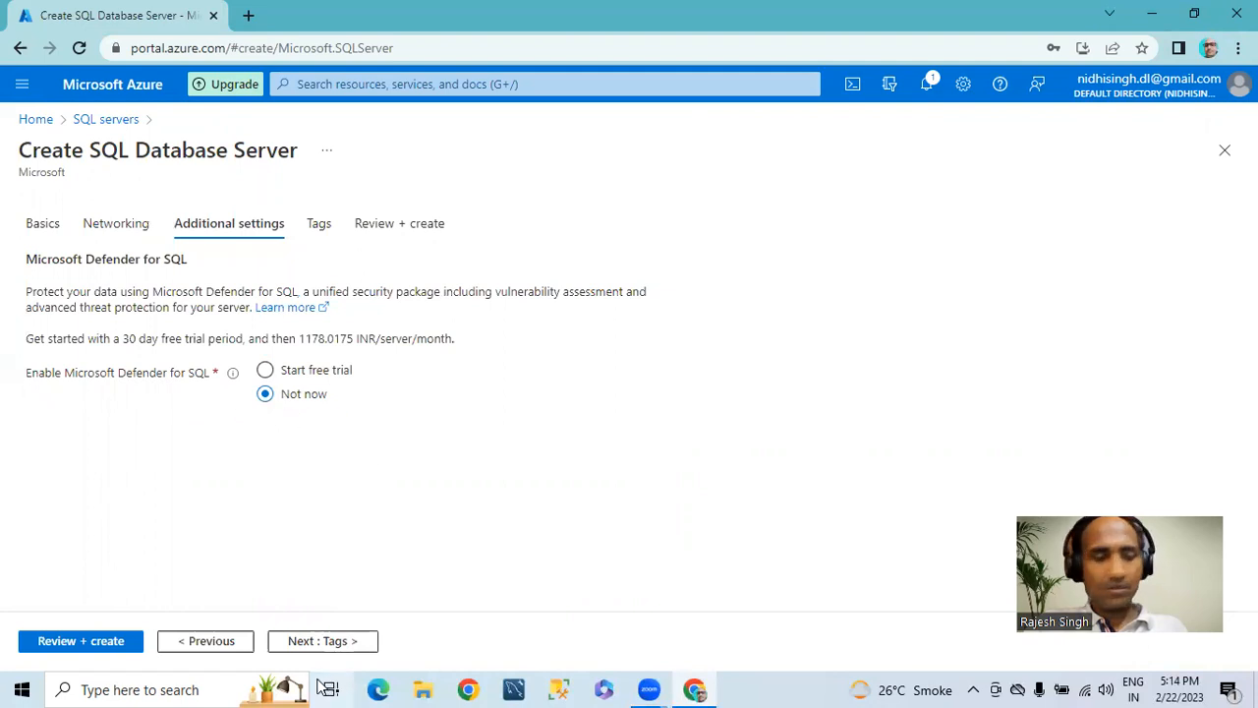
Step: Leave Microsoft Defender for SQL at Not now and continue to the server's tags
{"action": "left_click", "coordinate": [305, 640]}
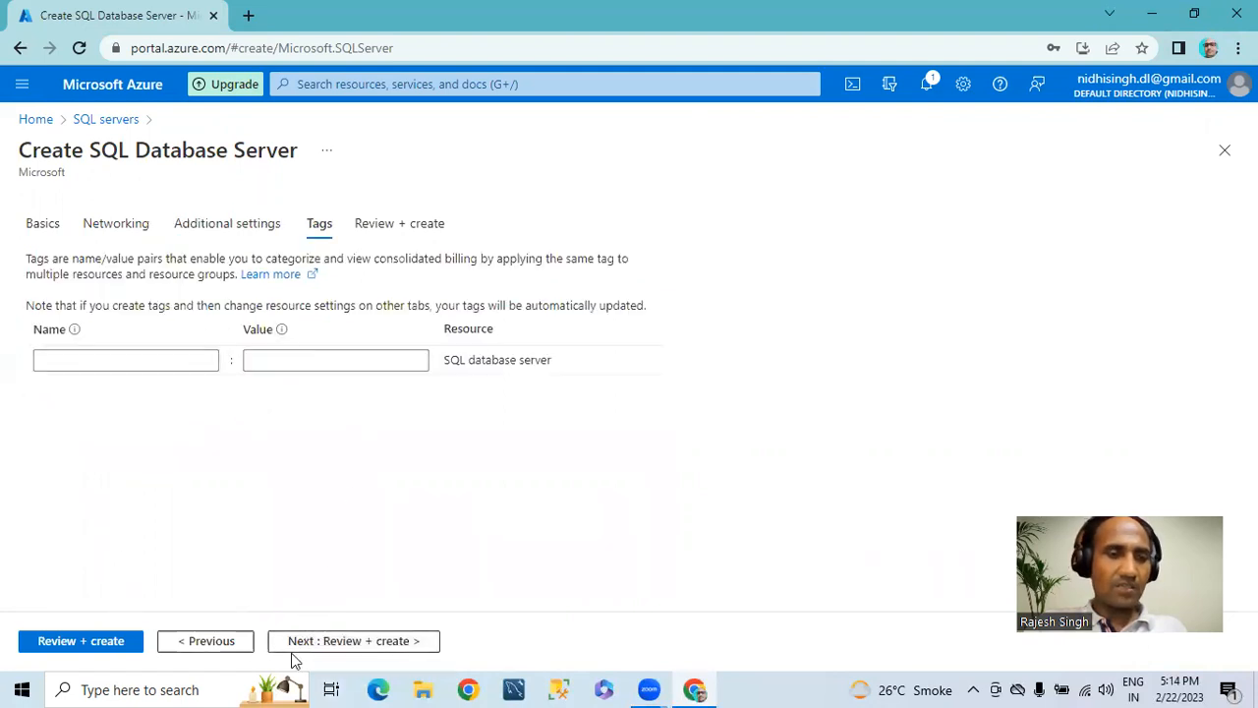
{"action": "left_click", "coordinate": [363, 641]}
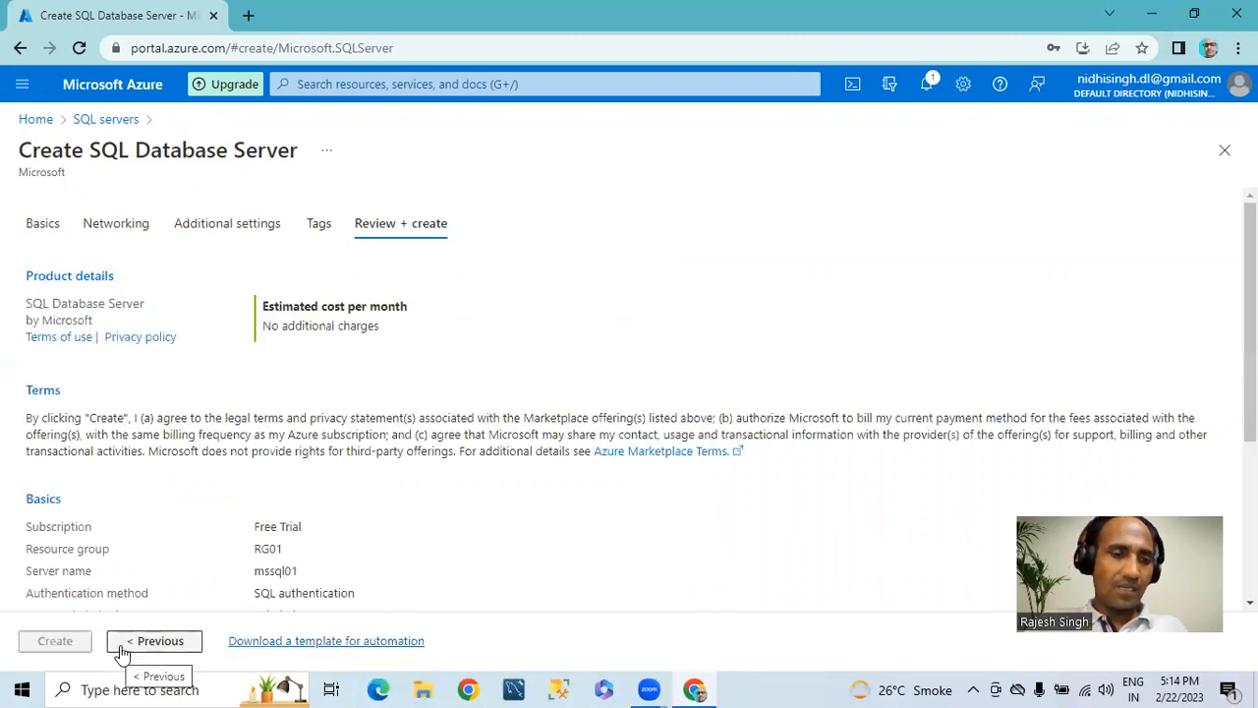
{"action": "left_click", "coordinate": [152, 644]}
Step: Enter a tag named test with the value test for the SQL database server
{"action": "left_click", "coordinate": [127, 355]}
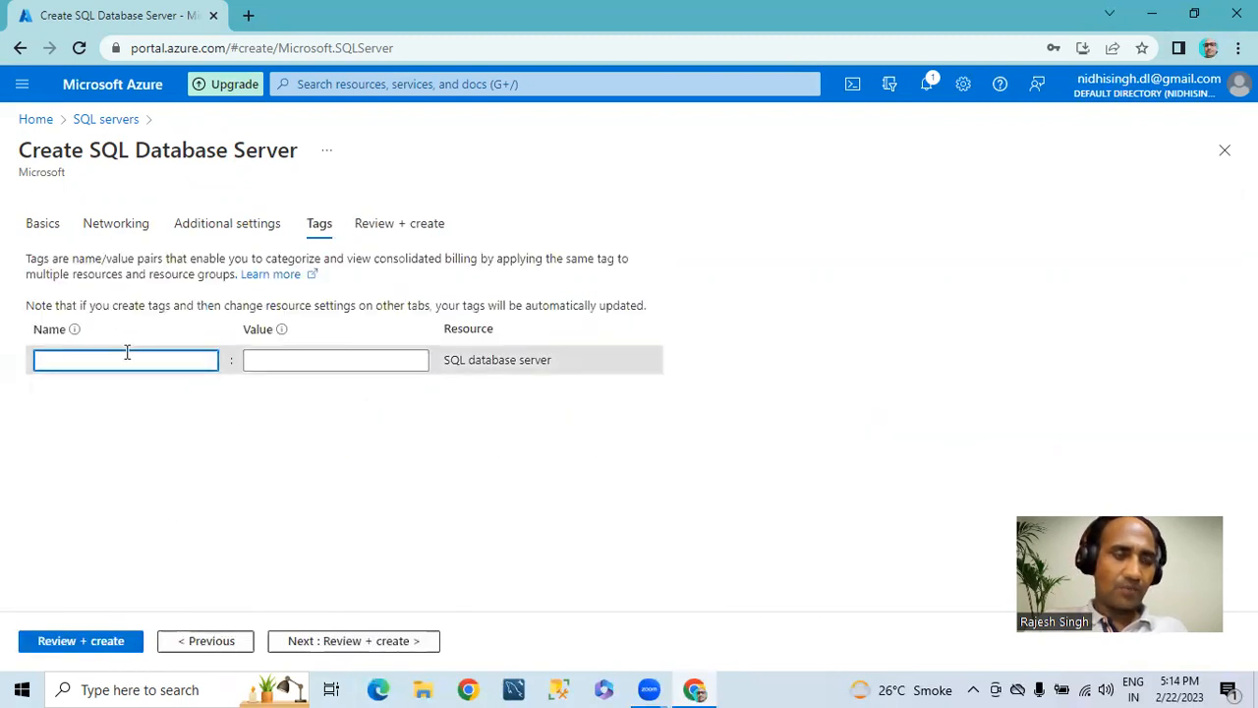
{"action": "type", "text": "test"}
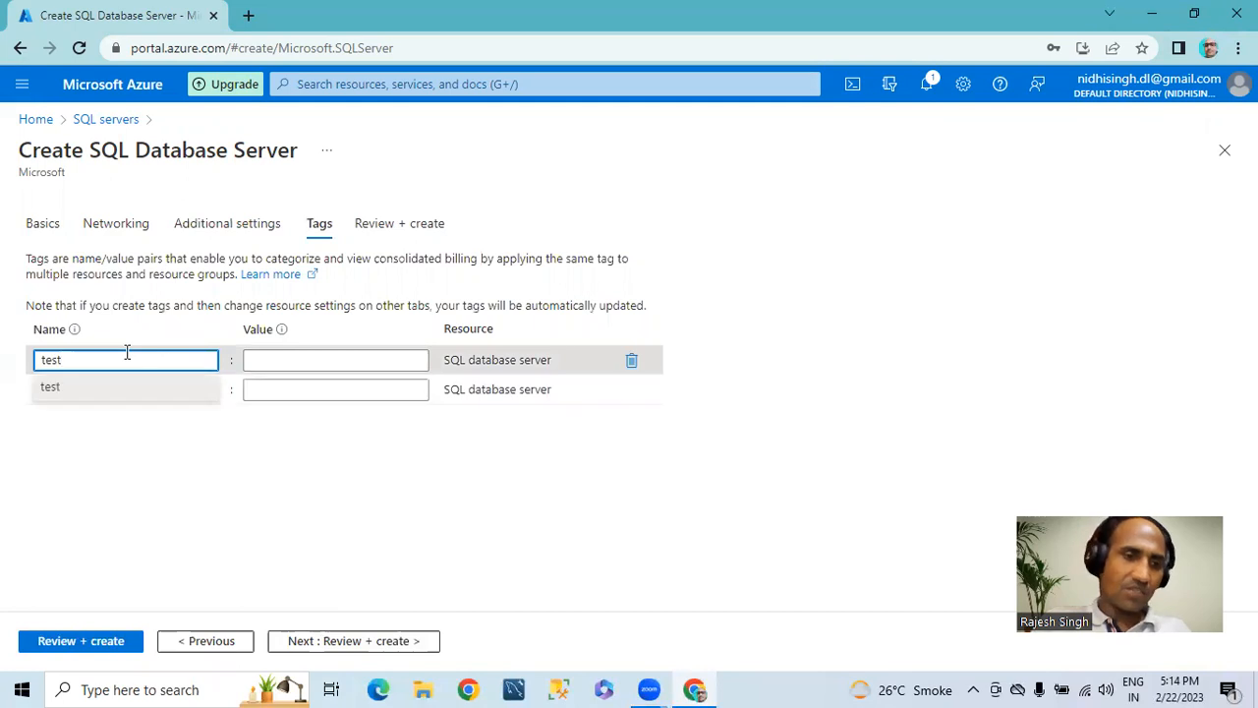
{"action": "key", "text": "Tab"}
{"action": "type", "text": "tes"}
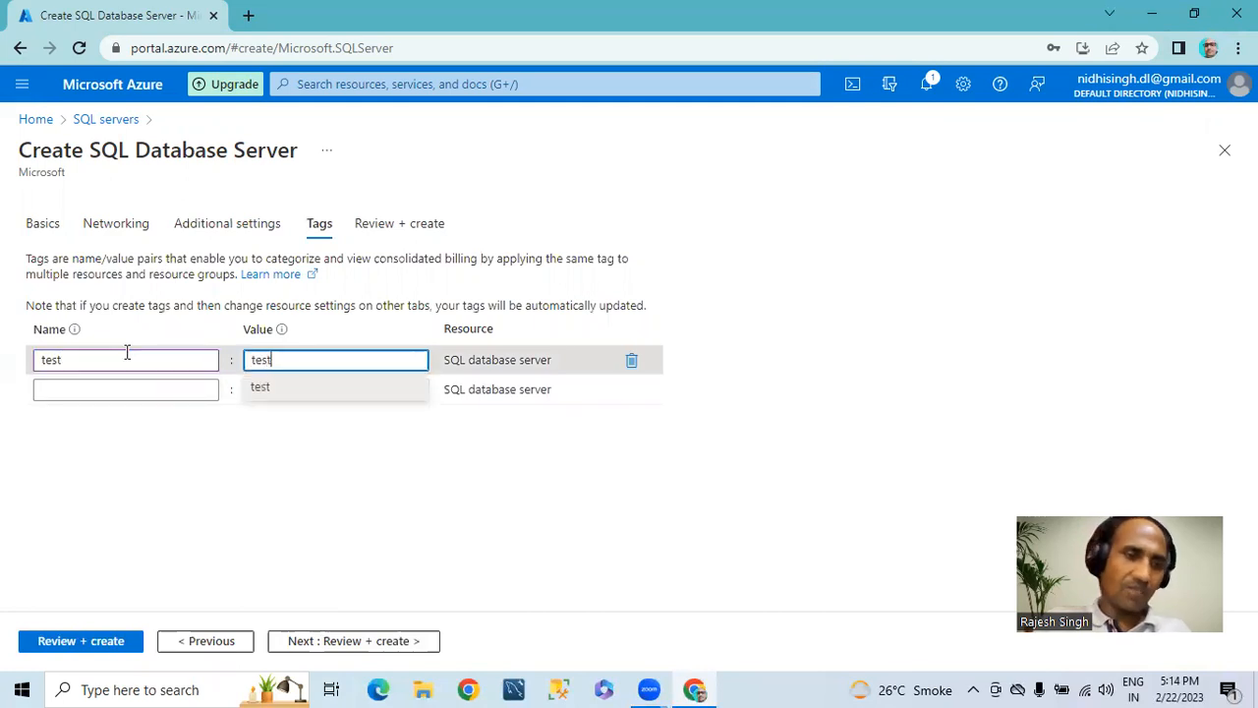
{"action": "type", "text": "t"}
Step: Set the SQL database server's tag name to server and its value to demo
{"action": "key", "text": "shift+Tab"}
{"action": "type", "text": "server"}
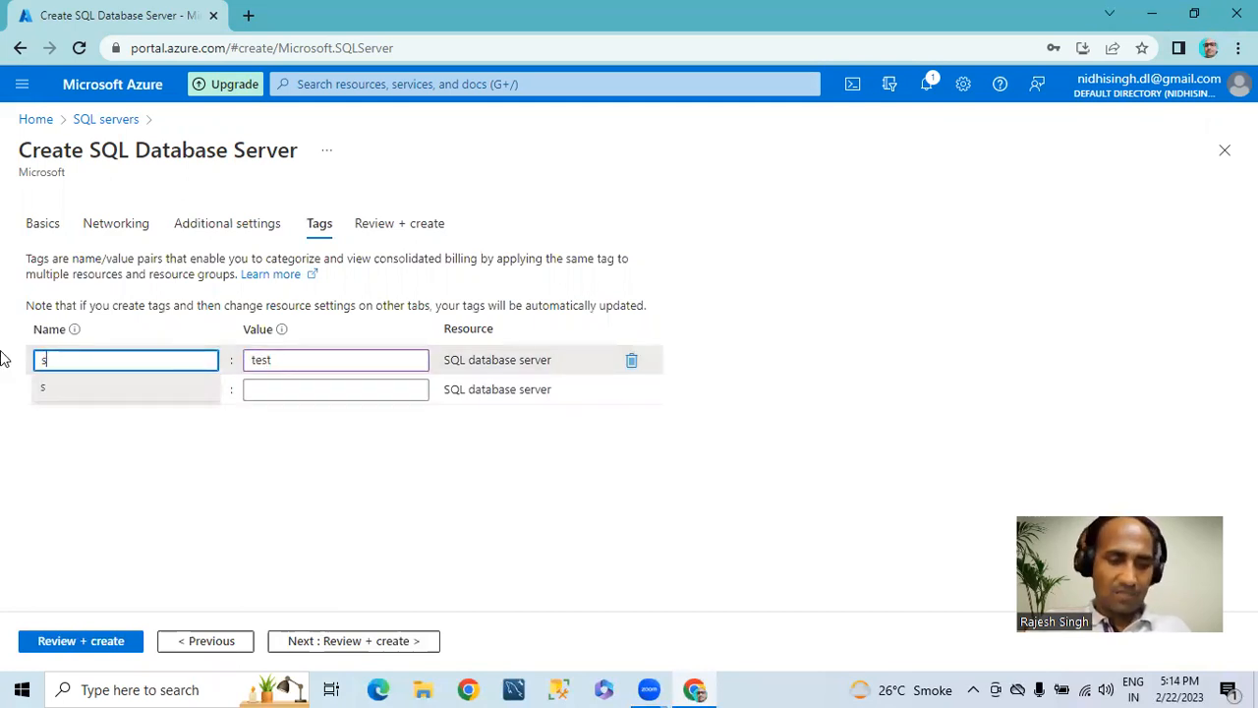
{"action": "key", "text": "Tab"}
{"action": "left_click", "coordinate": [45, 360]}
{"action": "double_click", "coordinate": [298, 361]}
{"action": "type", "text": "em"}
{"action": "key", "text": "BackSpace"}
{"action": "key", "text": "BackSpace"}
{"action": "type", "text": "demo"}
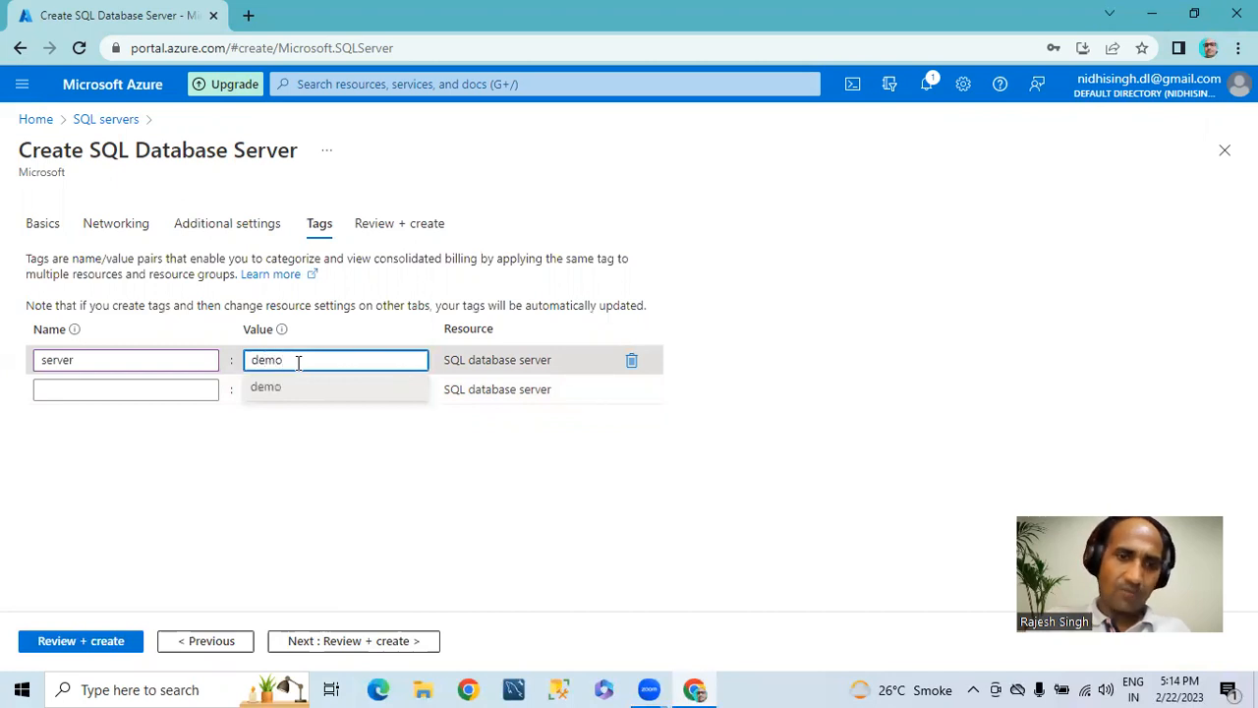
Step: Review and create the SQL database server, and open the deployed resource once the deployment is complete
{"action": "left_click", "coordinate": [359, 639]}
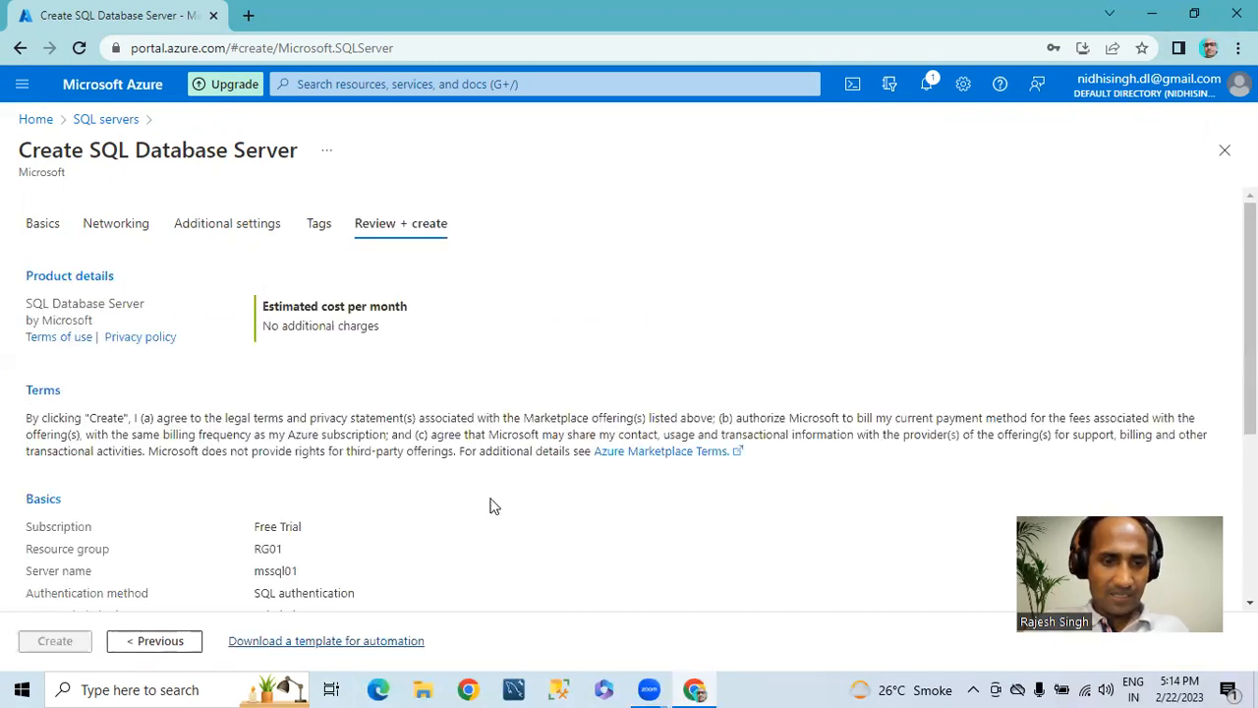
{"action": "scroll", "coordinate": [222, 423], "scroll_direction": "down", "scroll_amount": 3}
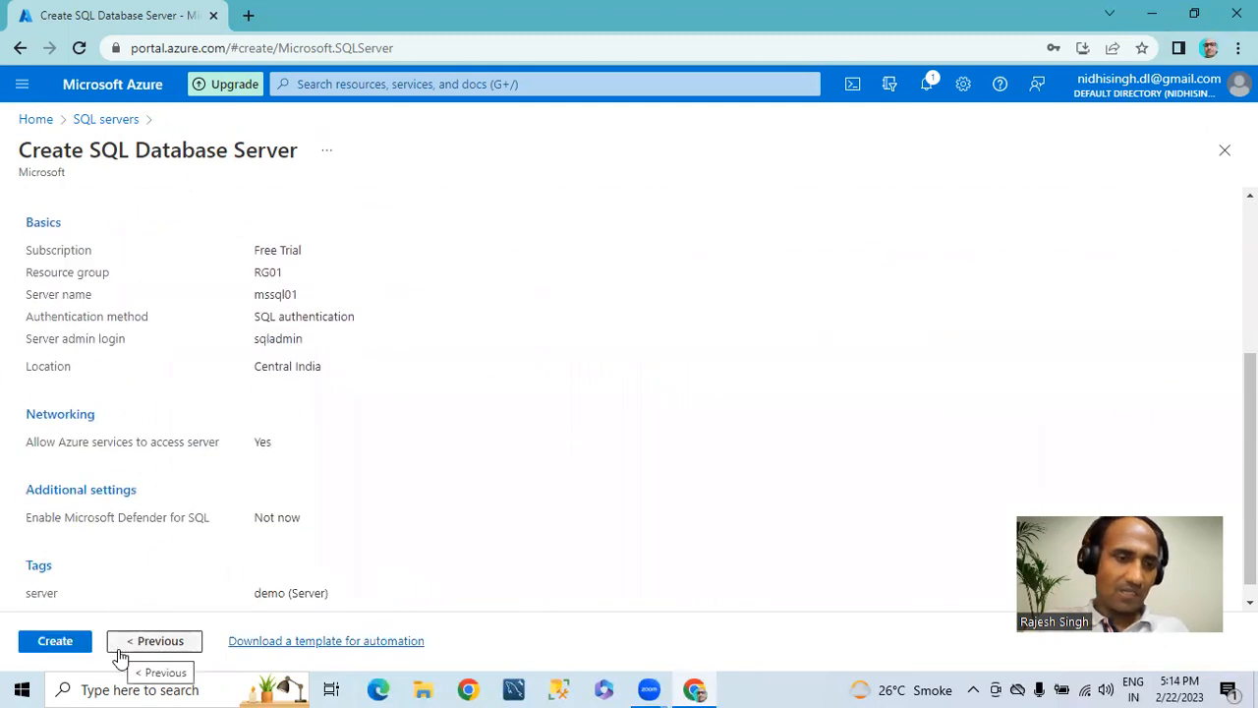
{"action": "left_click", "coordinate": [83, 644]}
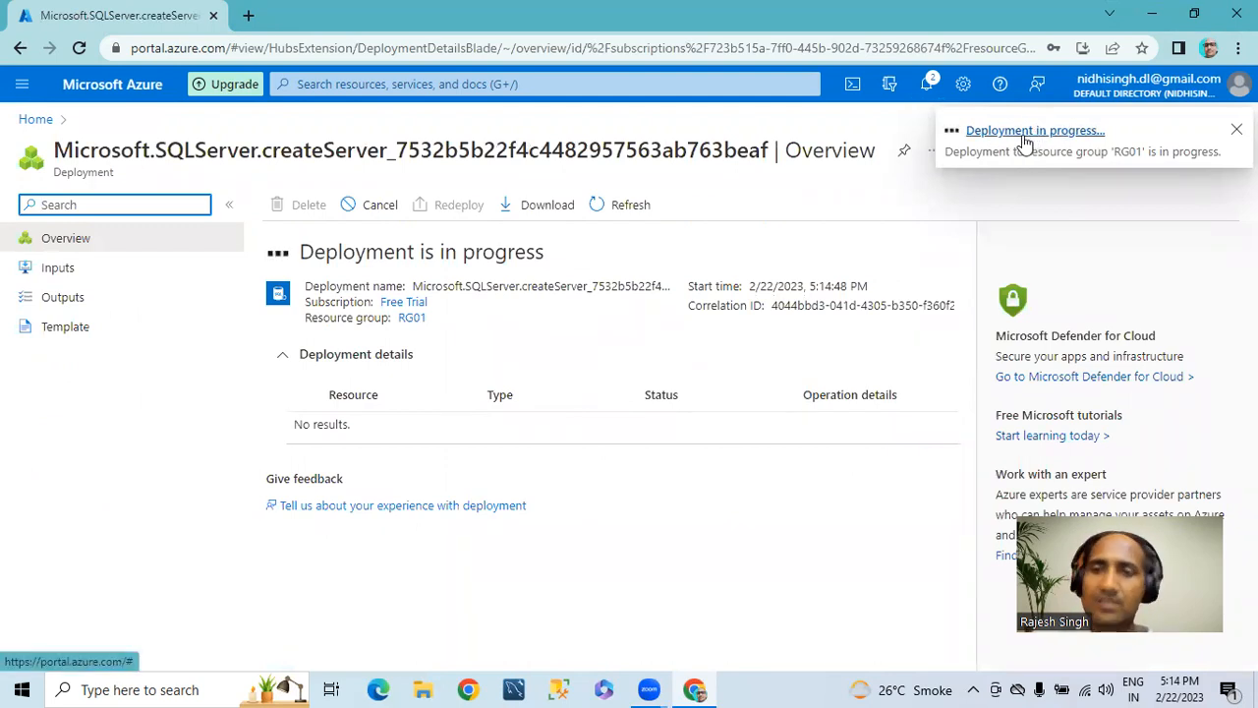
{"action": "left_click", "coordinate": [1023, 133]}
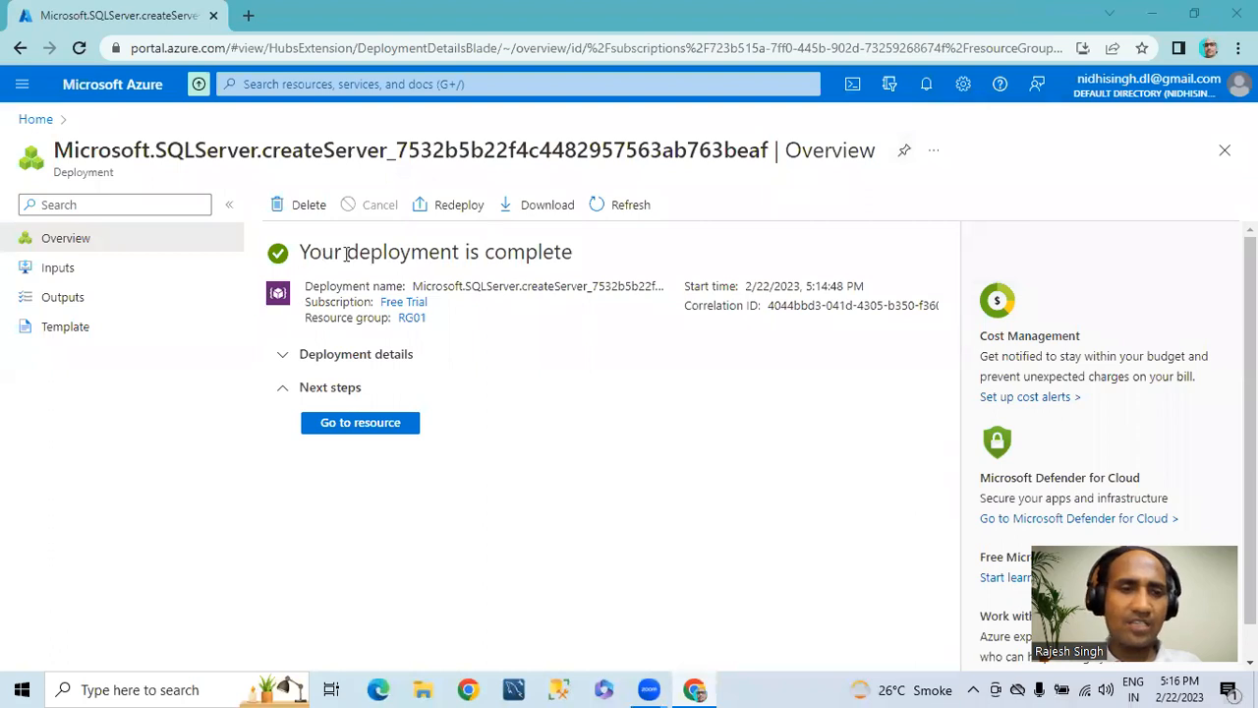
{"action": "left_click_drag", "start_coordinate": [586, 257], "coordinate": [299, 245]}
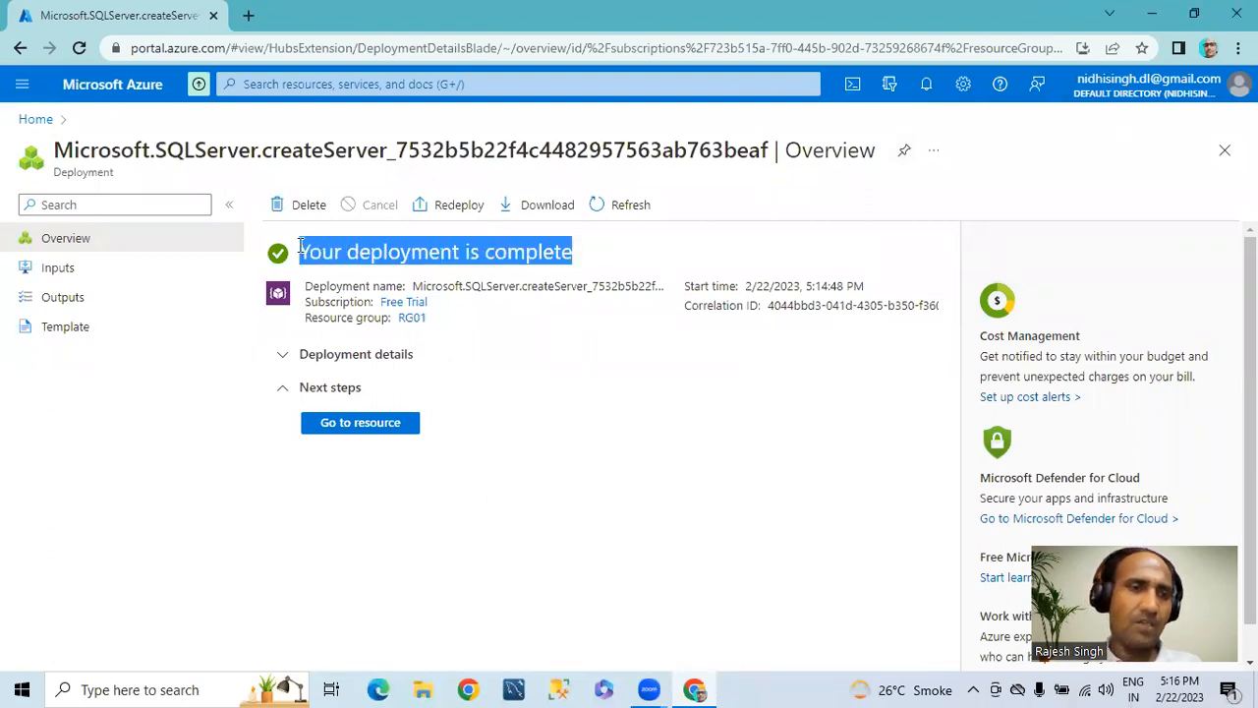
{"action": "left_click", "coordinate": [342, 424]}
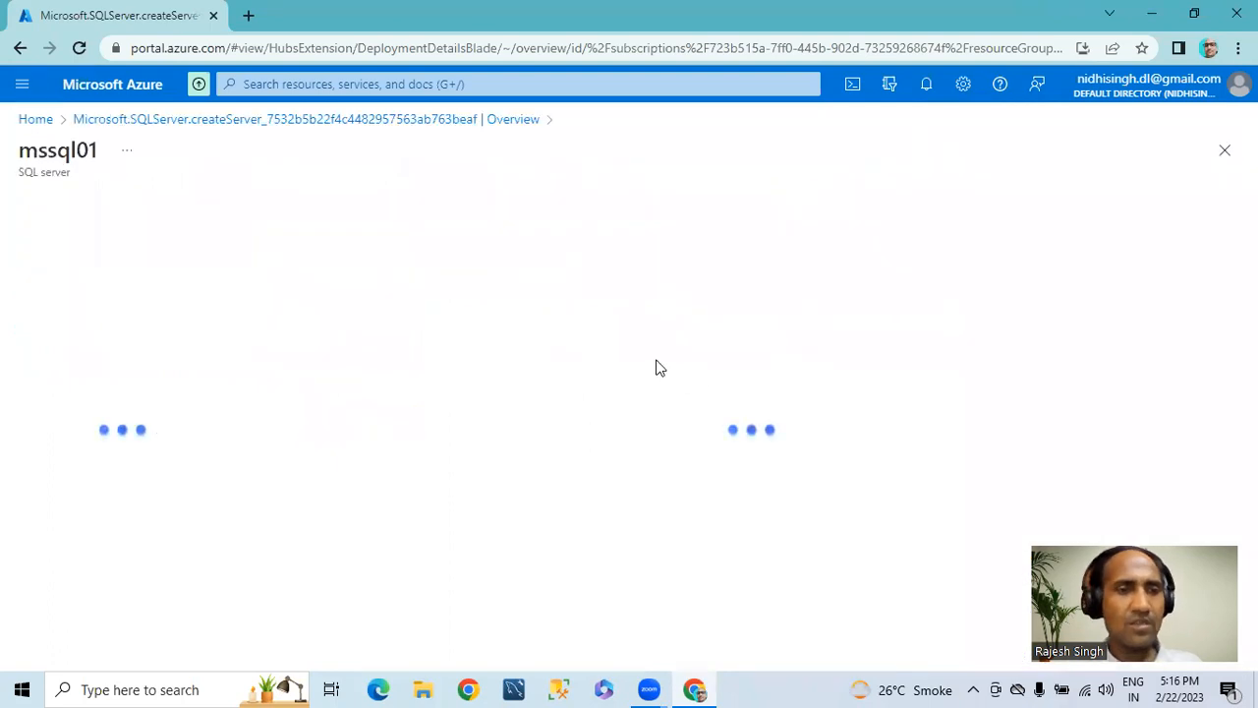
Step: Examine the mssql01 server's overview, including its essentials, features and available resources
{"action": "left_click_drag", "start_coordinate": [71, 150], "coordinate": [138, 157]}
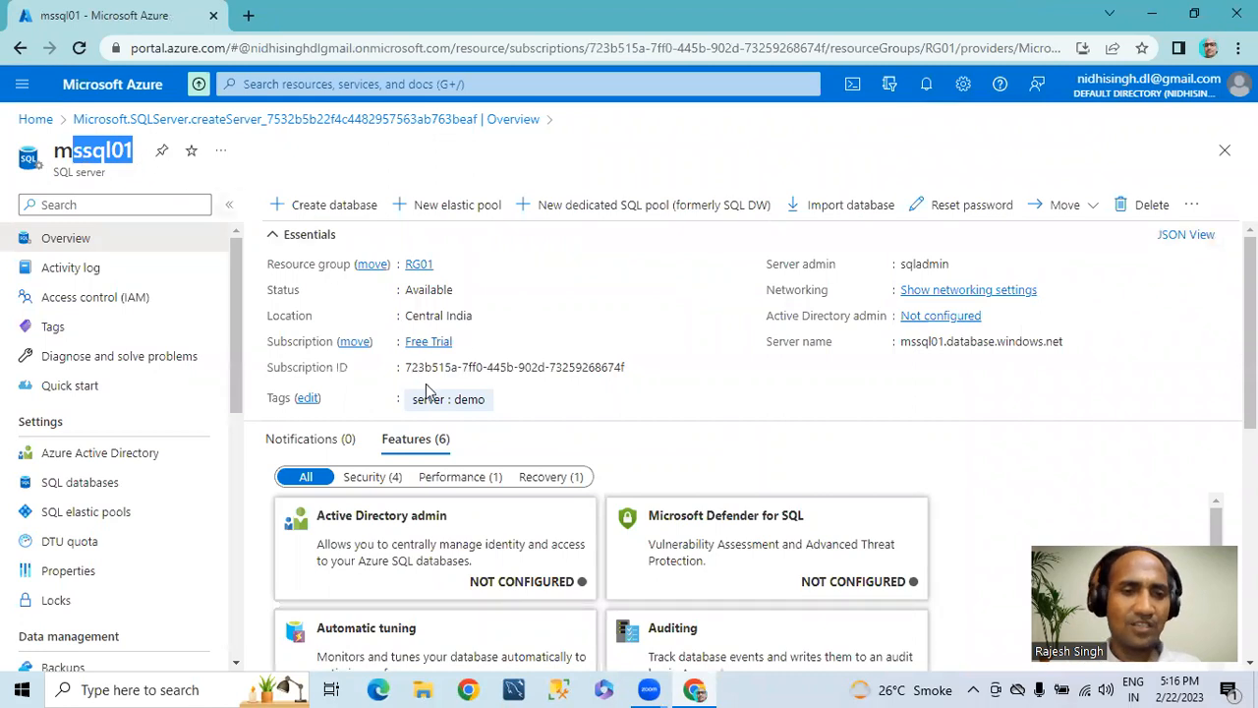
{"action": "scroll", "coordinate": [642, 311], "scroll_direction": "down", "scroll_amount": 2}
{"action": "scroll", "coordinate": [645, 319], "scroll_direction": "up", "scroll_amount": 1}
{"action": "scroll", "coordinate": [645, 319], "scroll_direction": "down", "scroll_amount": 2}
{"action": "scroll", "coordinate": [644, 319], "scroll_direction": "up", "scroll_amount": 3}
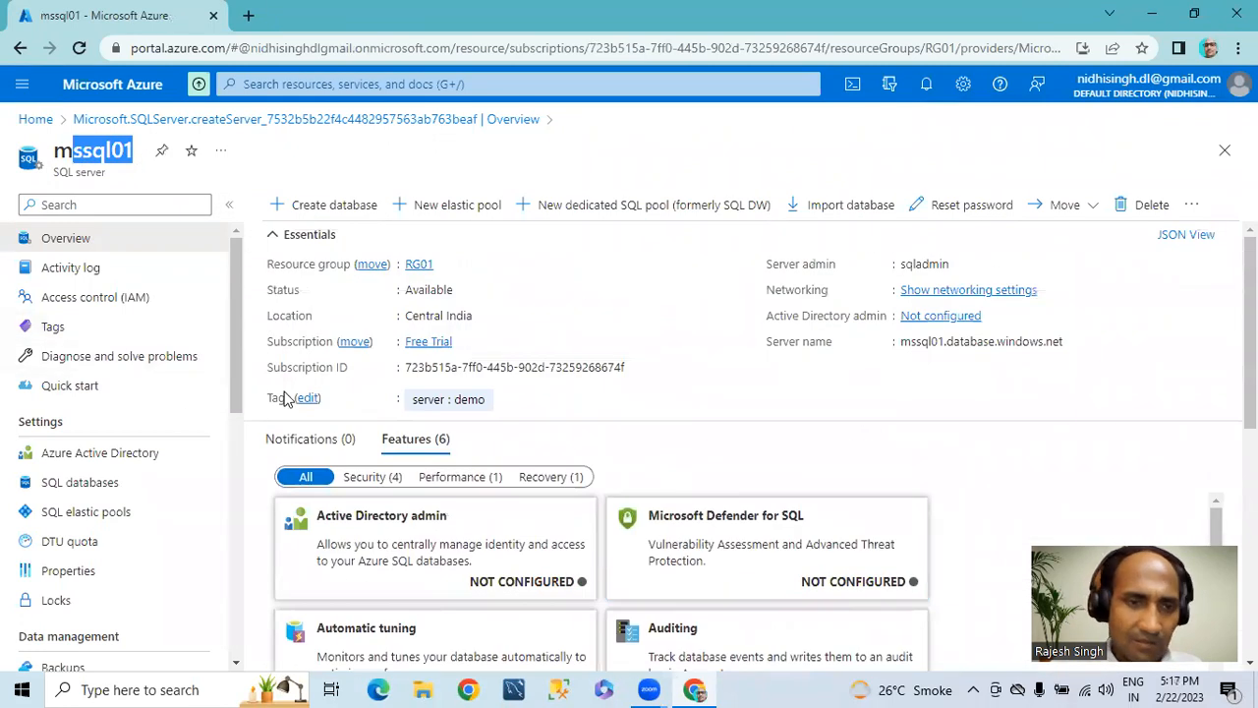
{"action": "scroll", "coordinate": [388, 324], "scroll_direction": "down", "scroll_amount": 4}
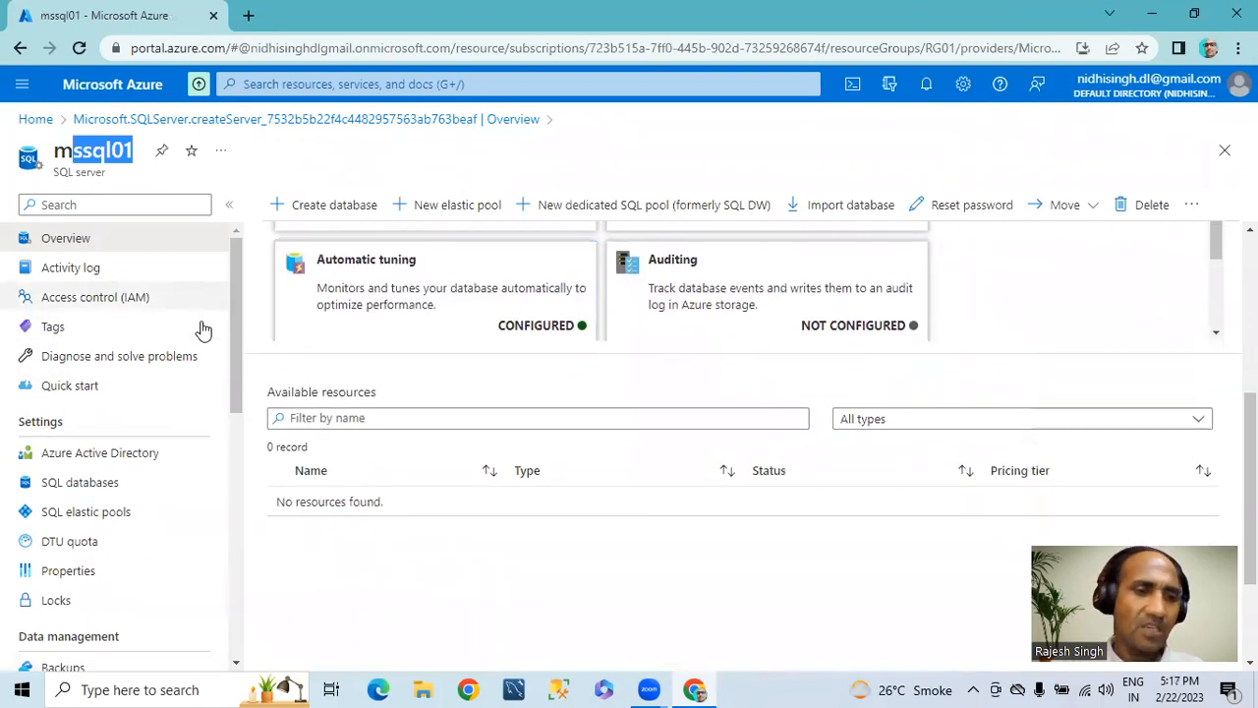
{"action": "scroll", "coordinate": [238, 389], "scroll_direction": "down", "scroll_amount": 3}
{"action": "scroll", "coordinate": [238, 382], "scroll_direction": "up", "scroll_amount": 3}
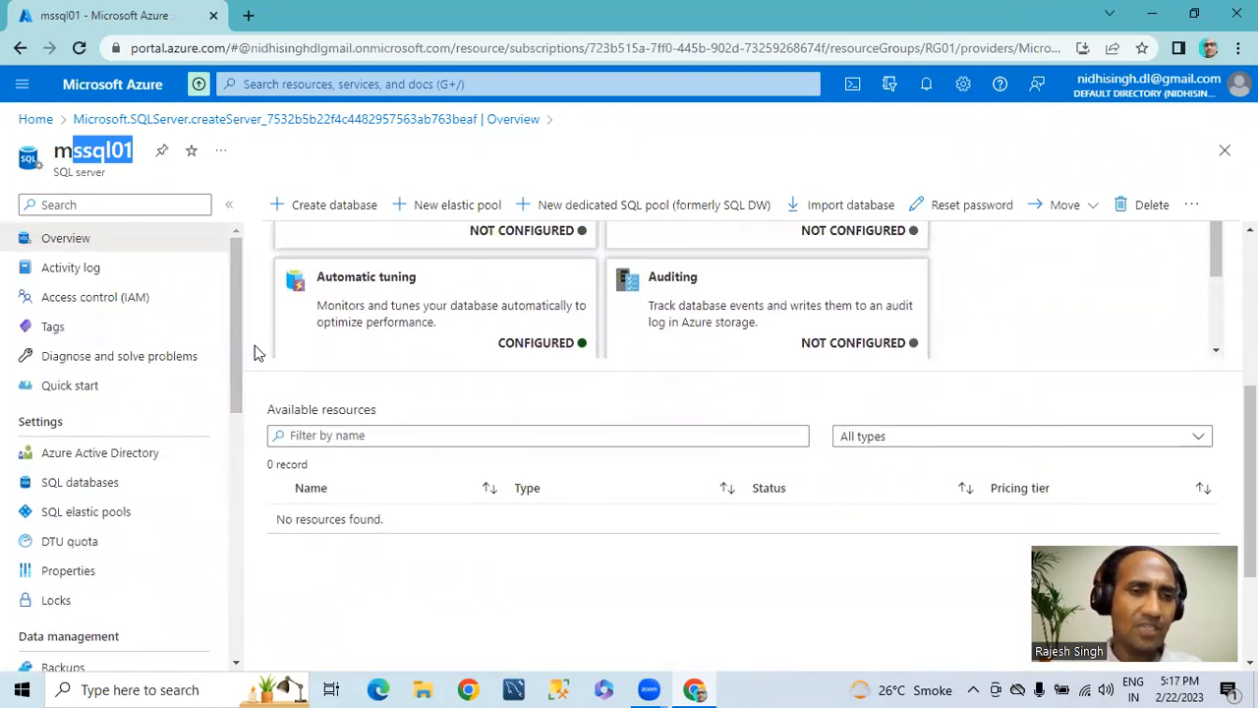
{"action": "scroll", "coordinate": [255, 348], "scroll_direction": "up", "scroll_amount": 4}
Step: Copy the mssql01 server's full server name and launch SQL Server Management Studio
{"action": "left_click", "coordinate": [1073, 341]}
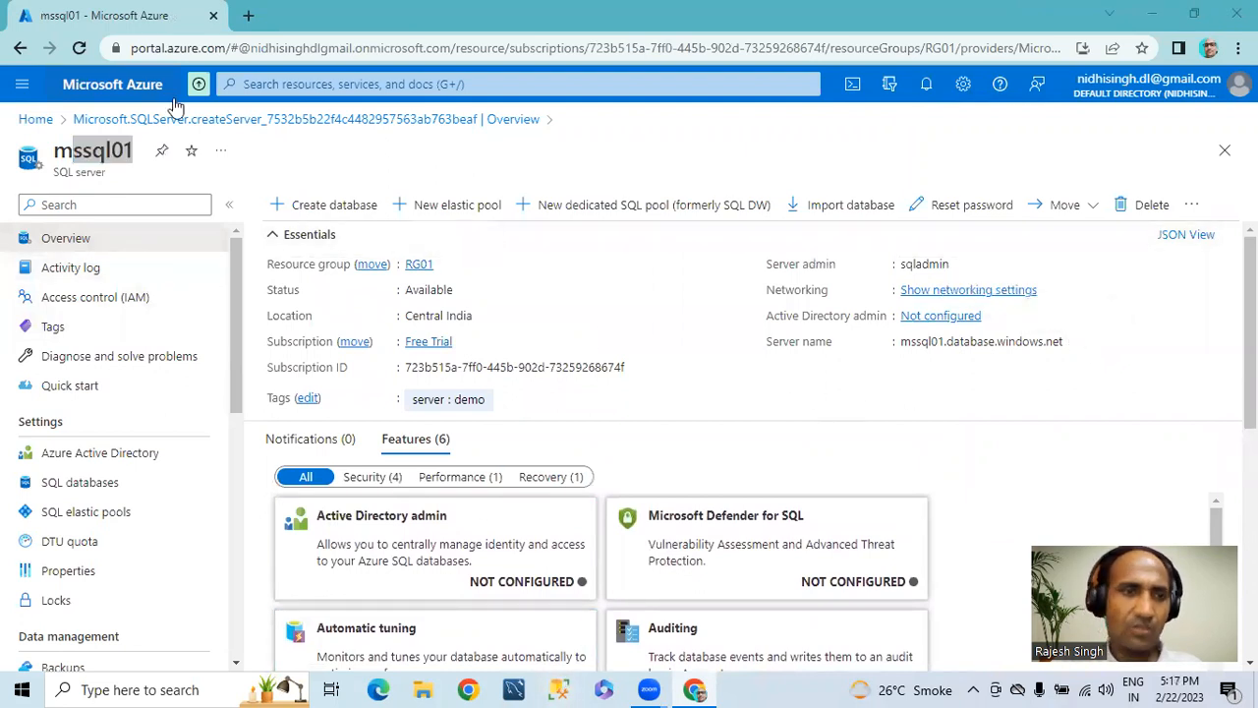
{"action": "left_click", "coordinate": [565, 689]}
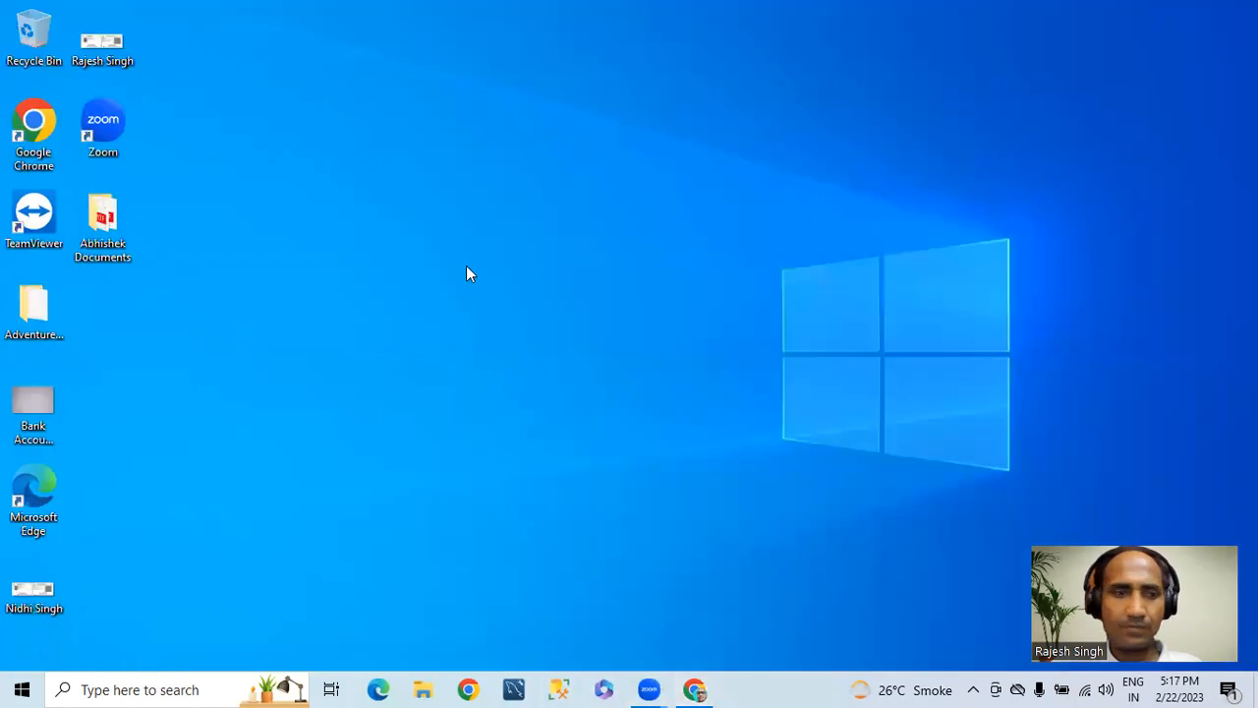
{"action": "right_click", "coordinate": [466, 265]}
{"action": "left_click", "coordinate": [508, 317]}
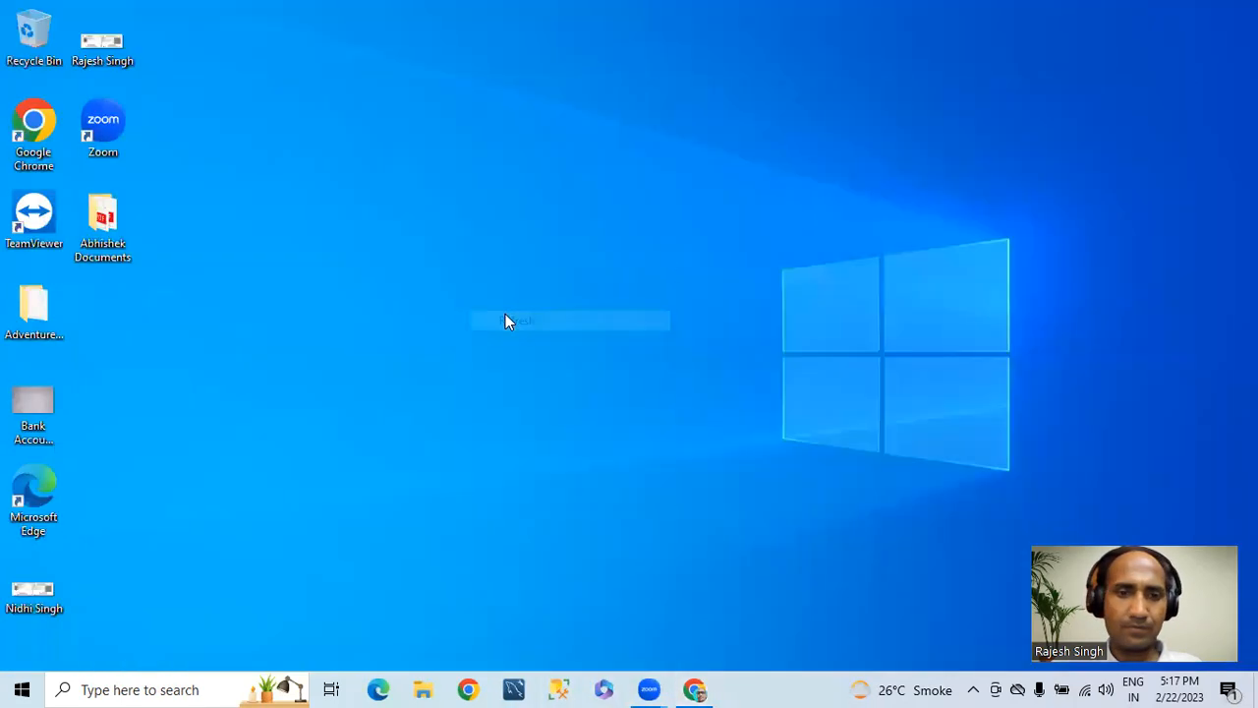
{"action": "left_click", "coordinate": [640, 688]}
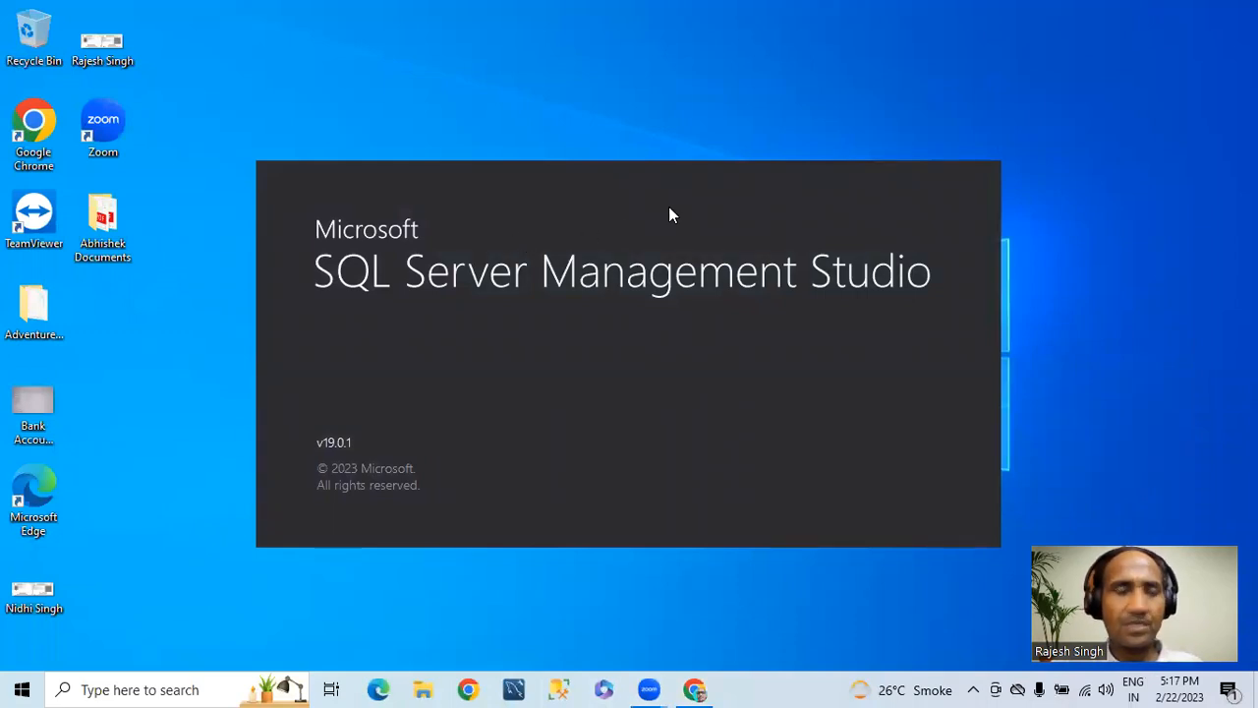
Step: Copy the full server name from the Azure portal again and switch to SQL Server Management Studio
{"action": "left_click", "coordinate": [693, 688]}
{"action": "left_click", "coordinate": [1077, 345]}
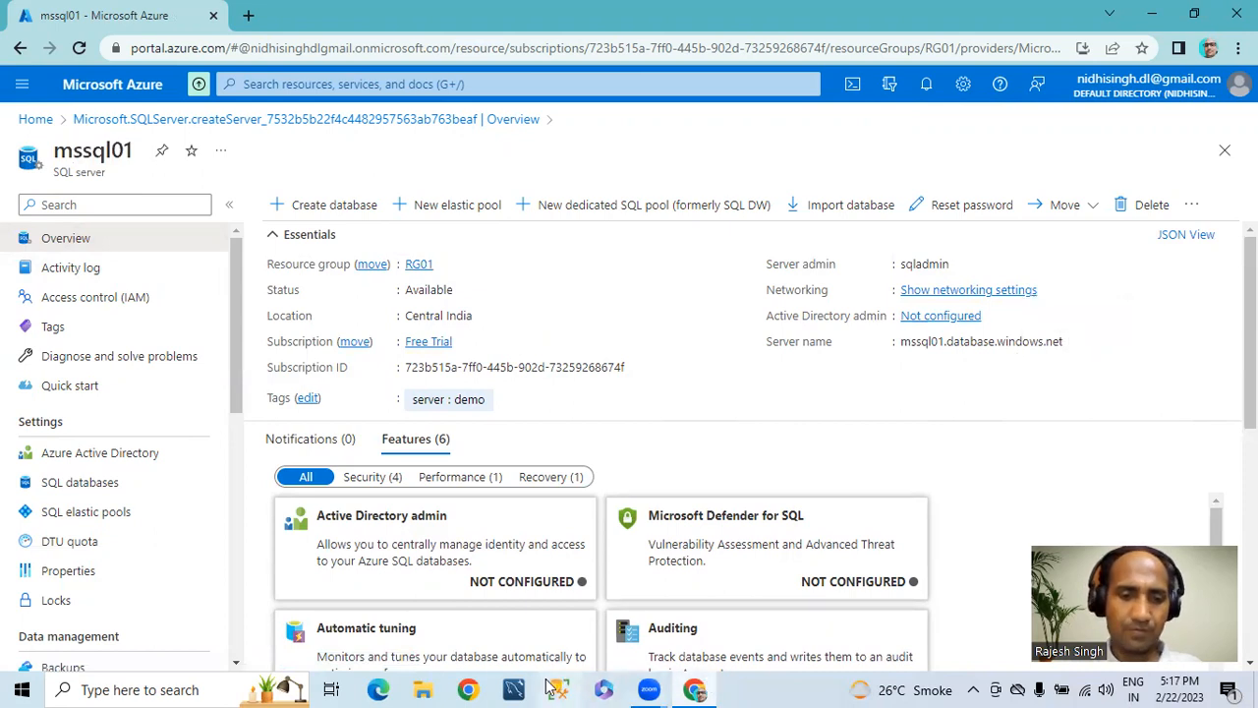
{"action": "key", "text": "alt+Tab"}
{"action": "key", "text": "alt+Tab"}
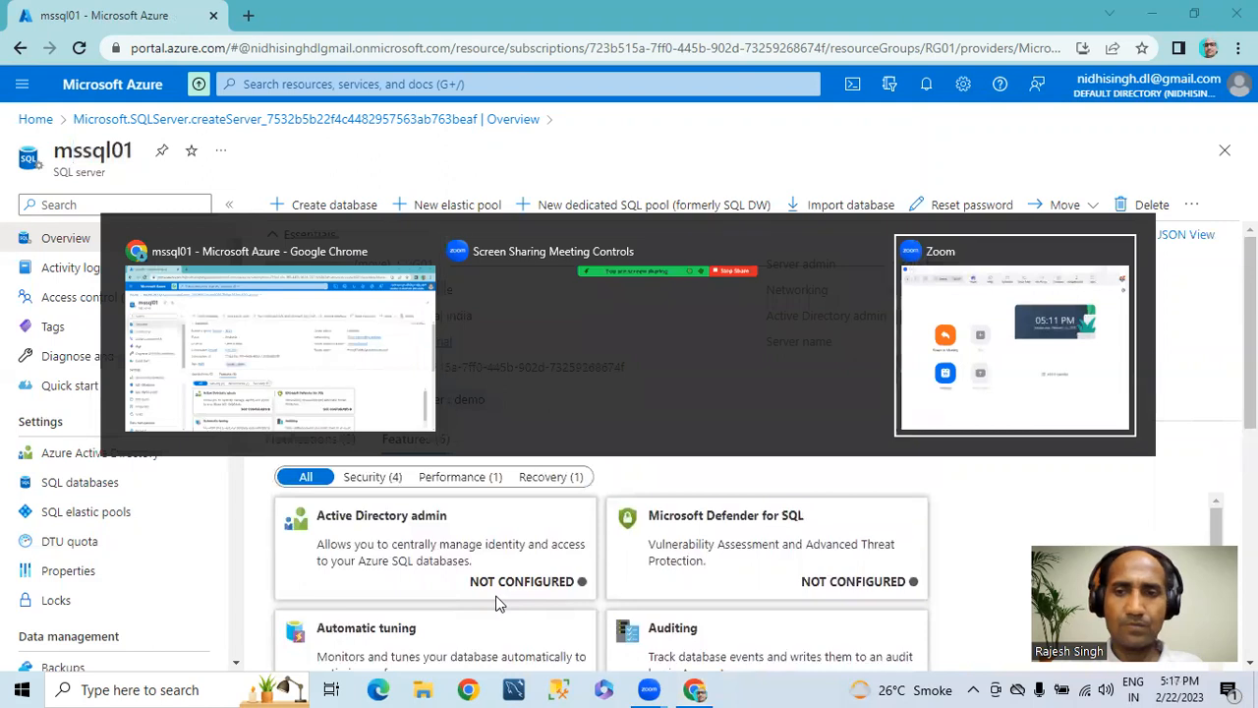
{"action": "key", "text": "super+d"}
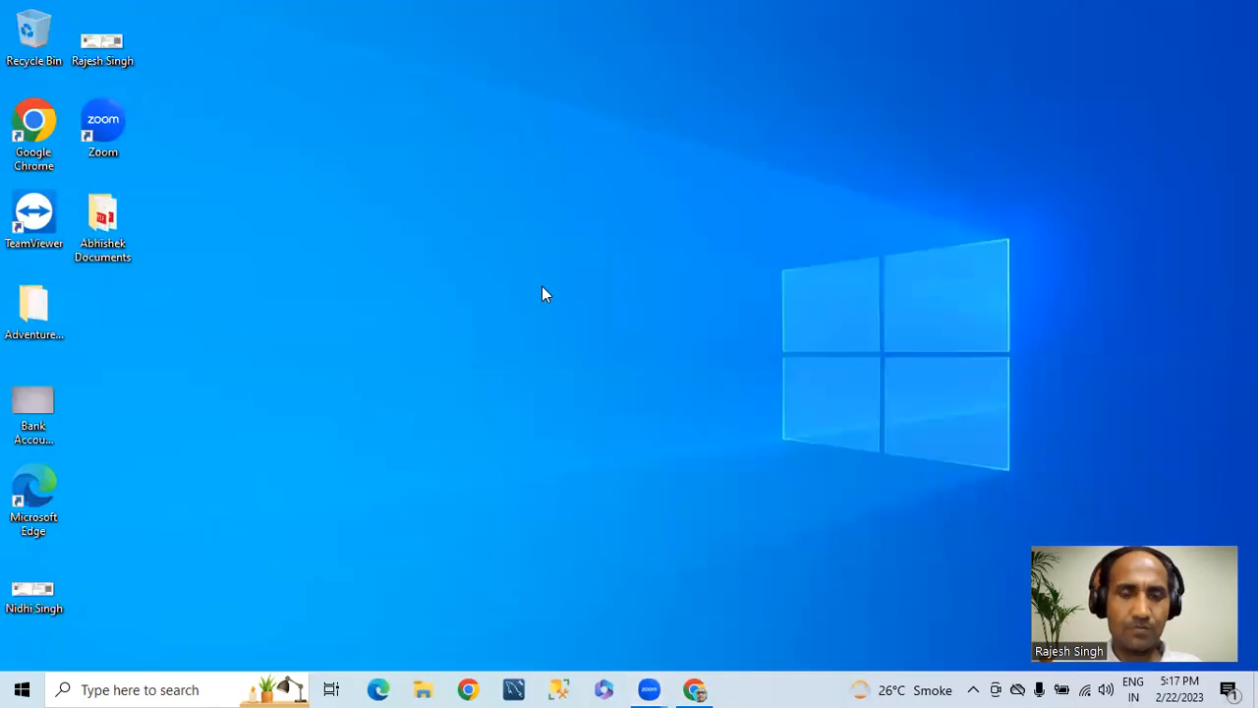
{"action": "key", "text": "alt+Tab"}
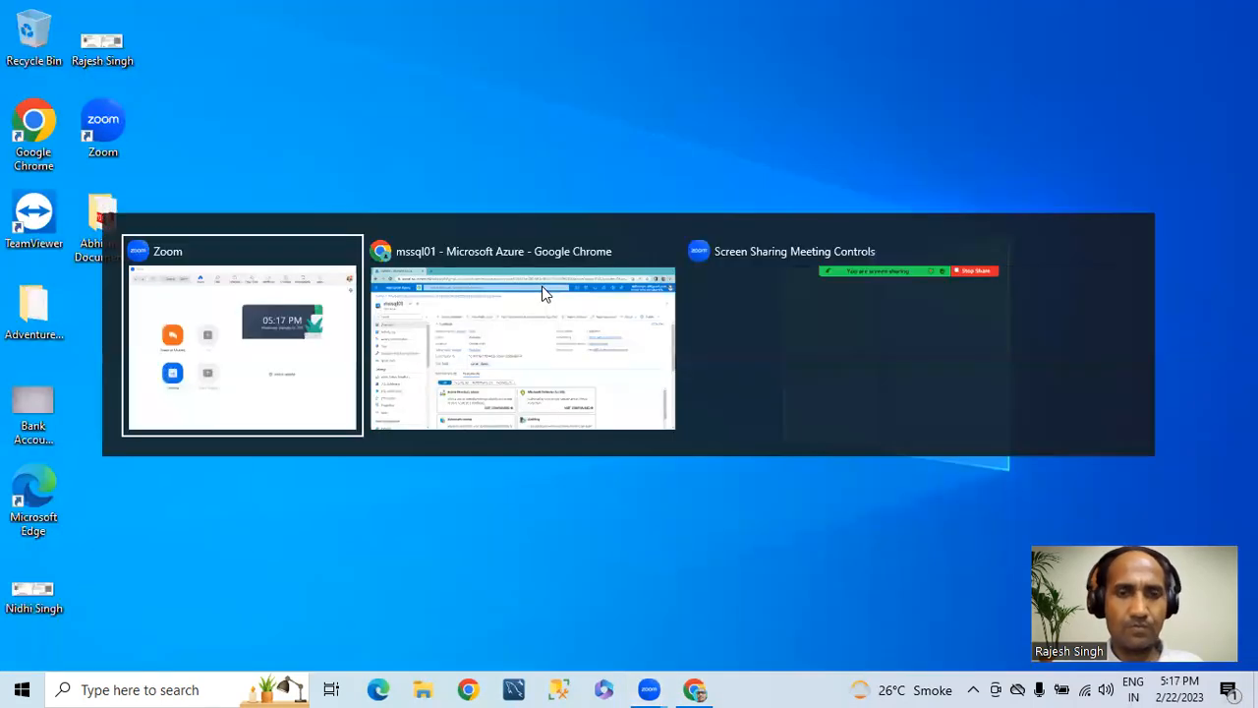
{"action": "key", "text": "alt+Tab"}
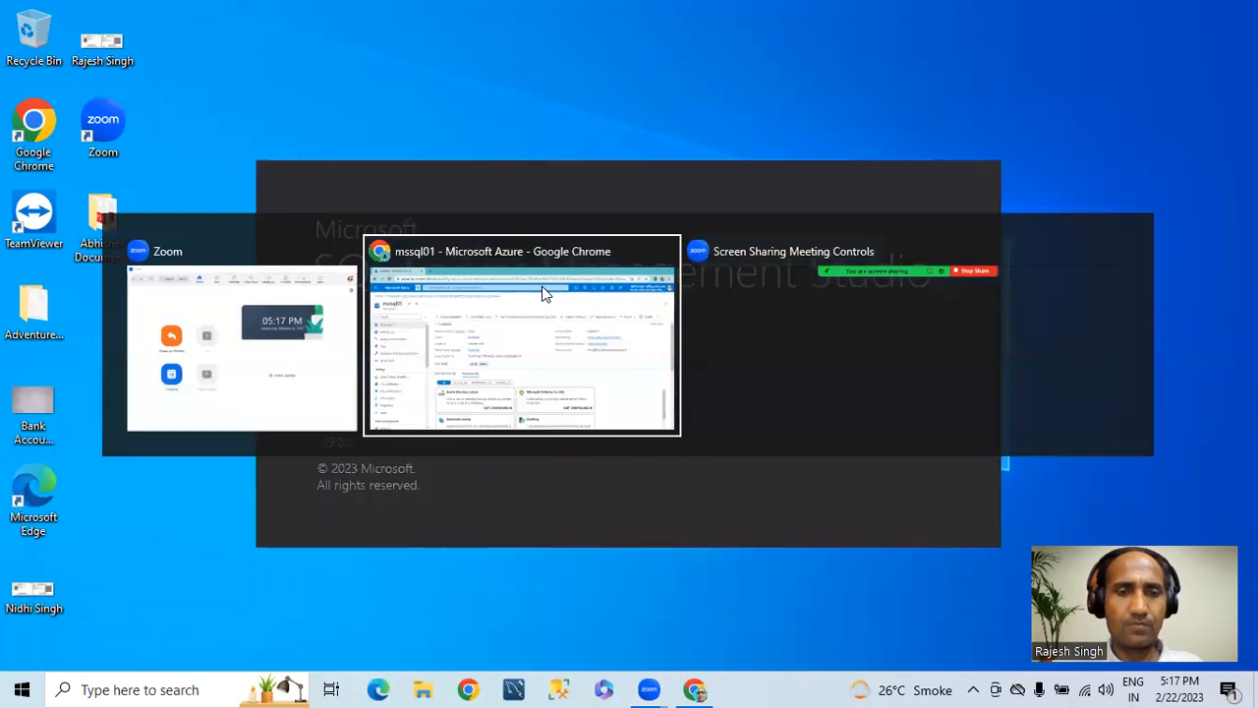
{"action": "key", "text": "alt+Tab"}
{"action": "key", "text": "alt+Tab"}
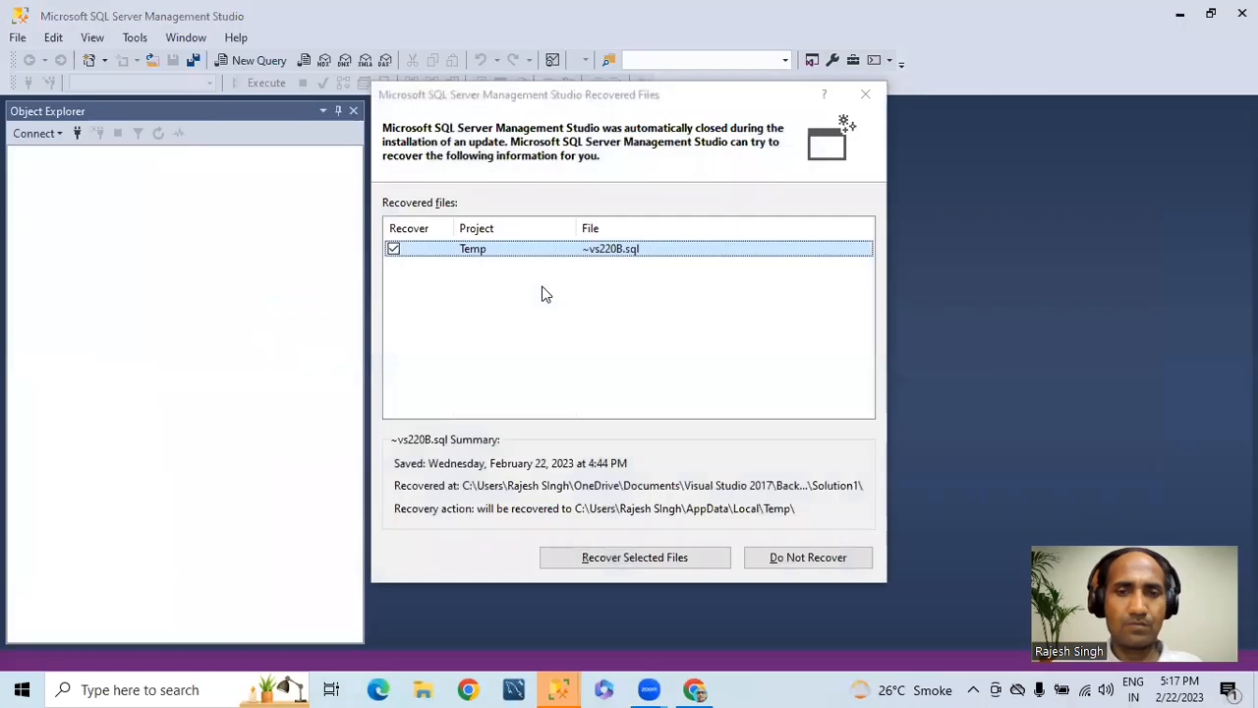
Step: Decline recovering the temporary SQL file and set the connection's server name to mssql01.database.windows.net
{"action": "left_click", "coordinate": [773, 557]}
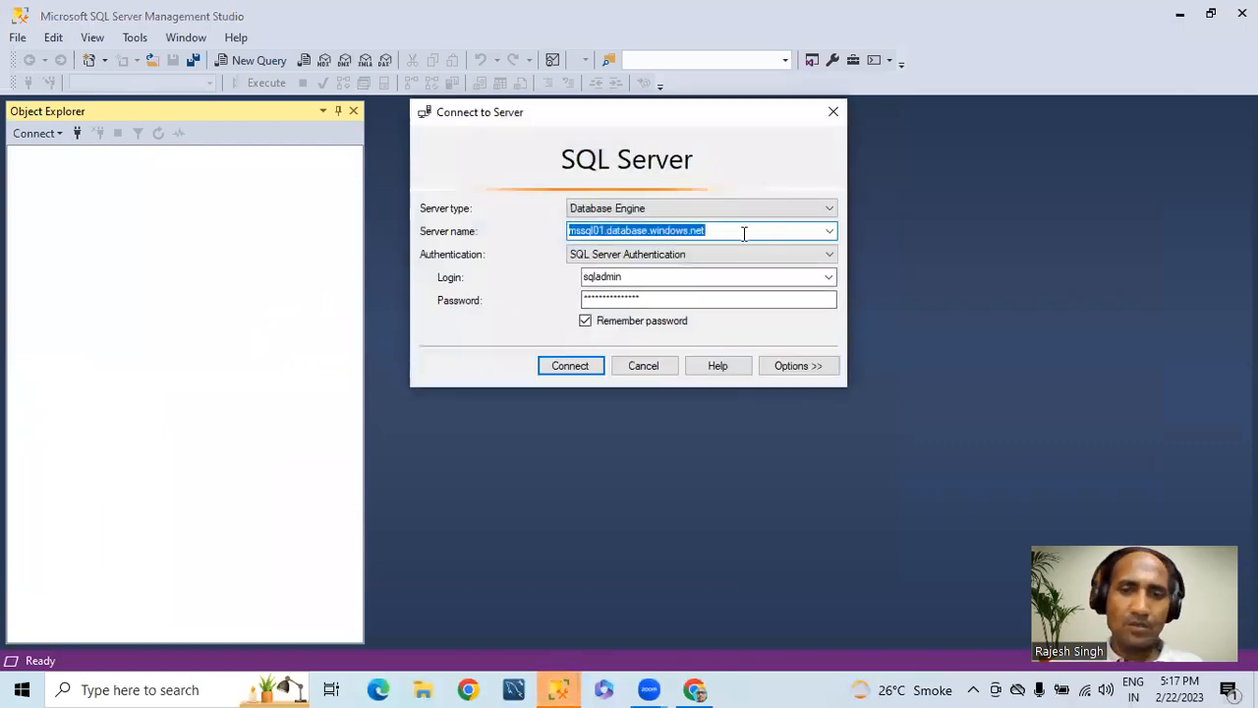
{"action": "key", "text": "ctrl+v"}
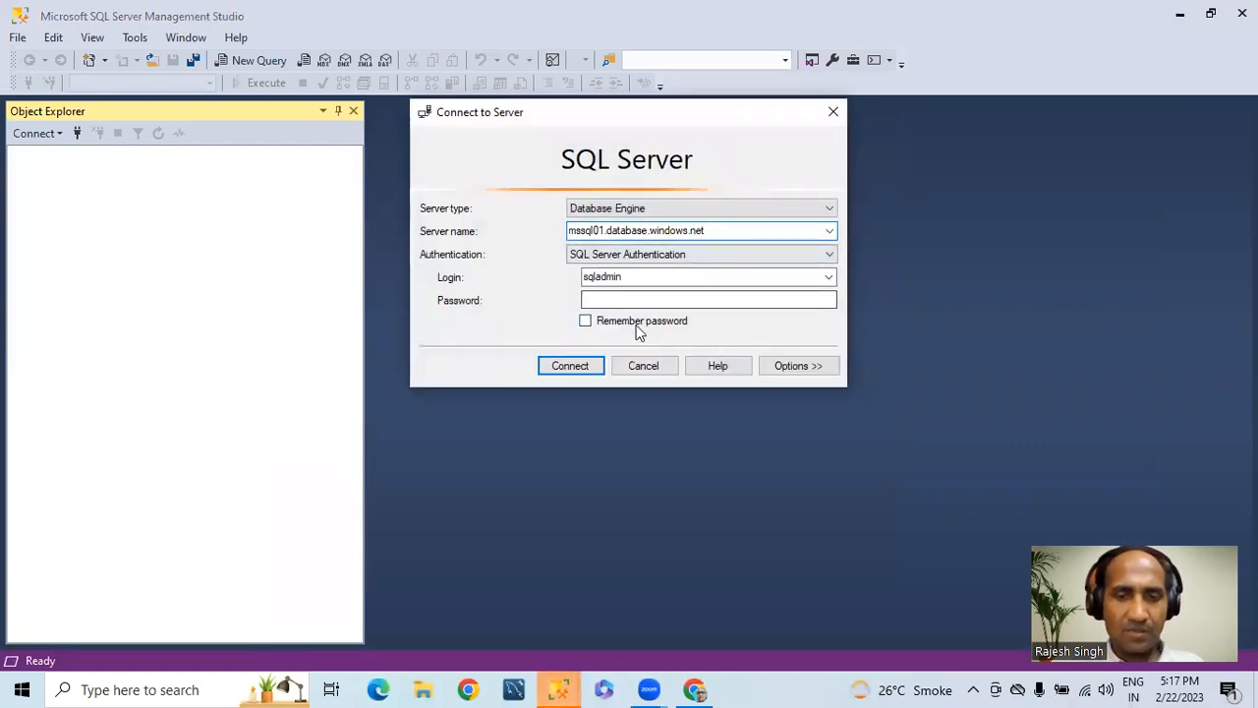
Step: Enter the password for the sqladmin login, have it remembered, and try to connect to the server
{"action": "left_click", "coordinate": [615, 297]}
{"action": "type", "text": "*****"}
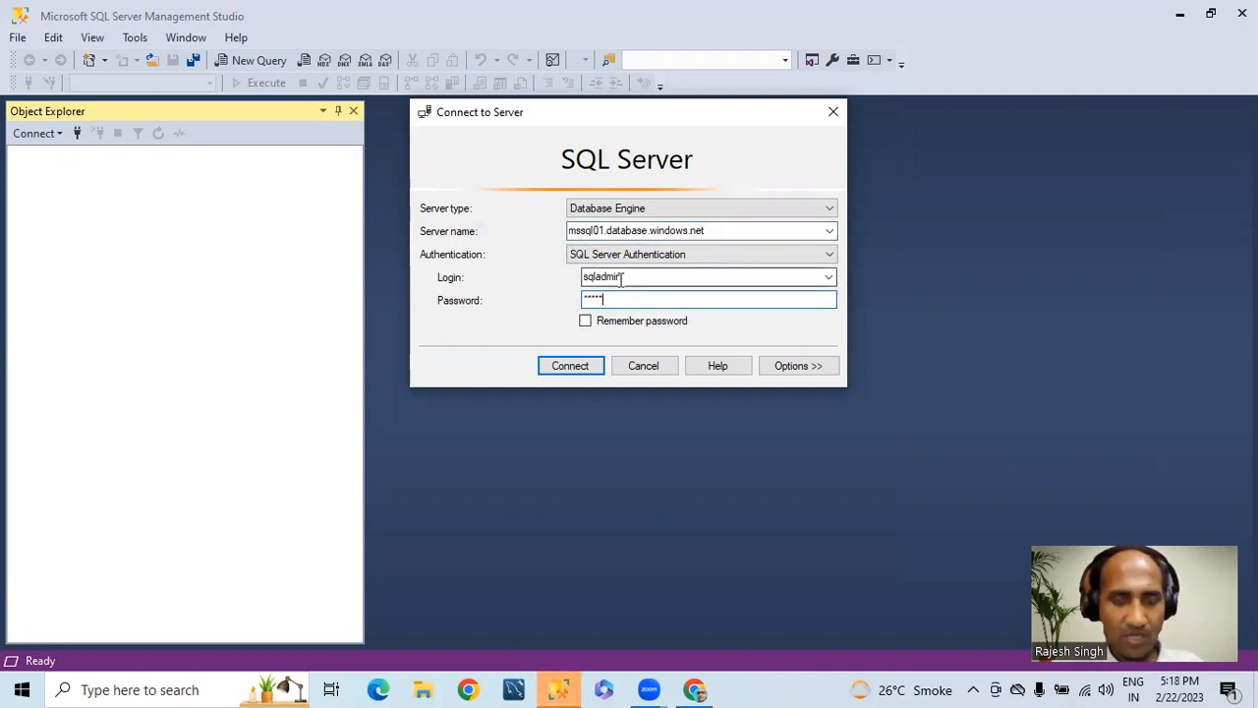
{"action": "type", "text": "****"}
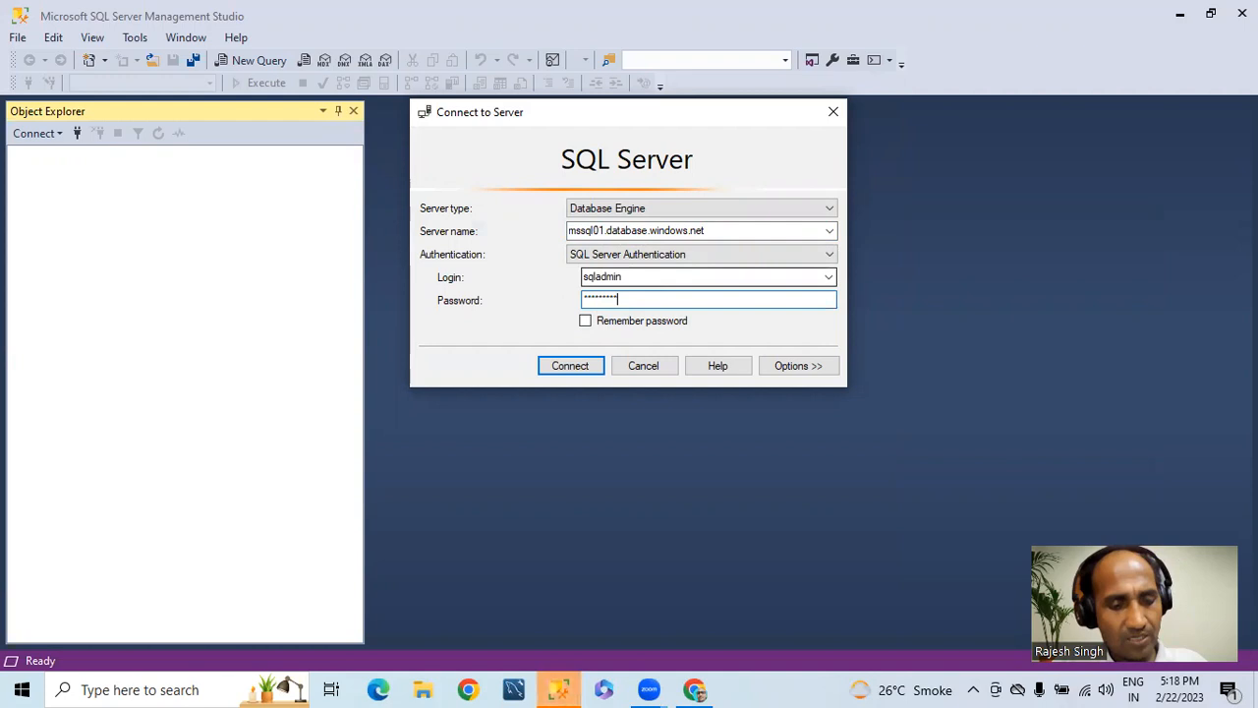
{"action": "left_click", "coordinate": [586, 321]}
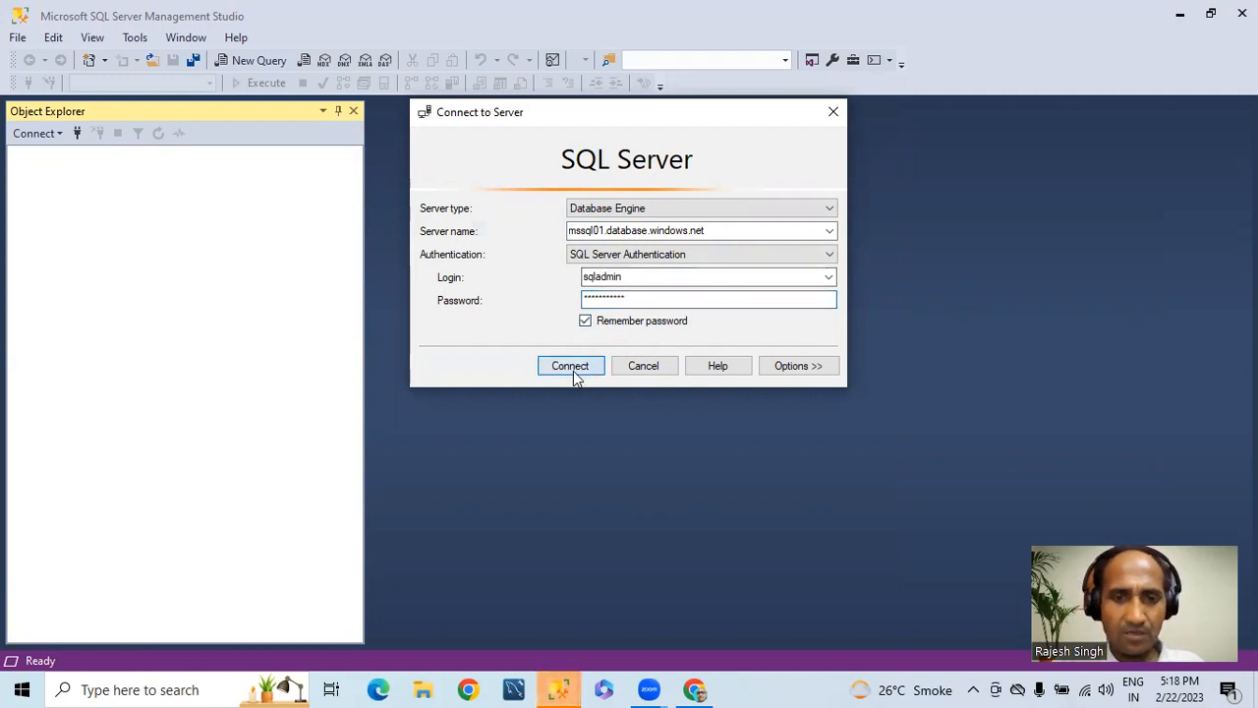
{"action": "left_click", "coordinate": [572, 368]}
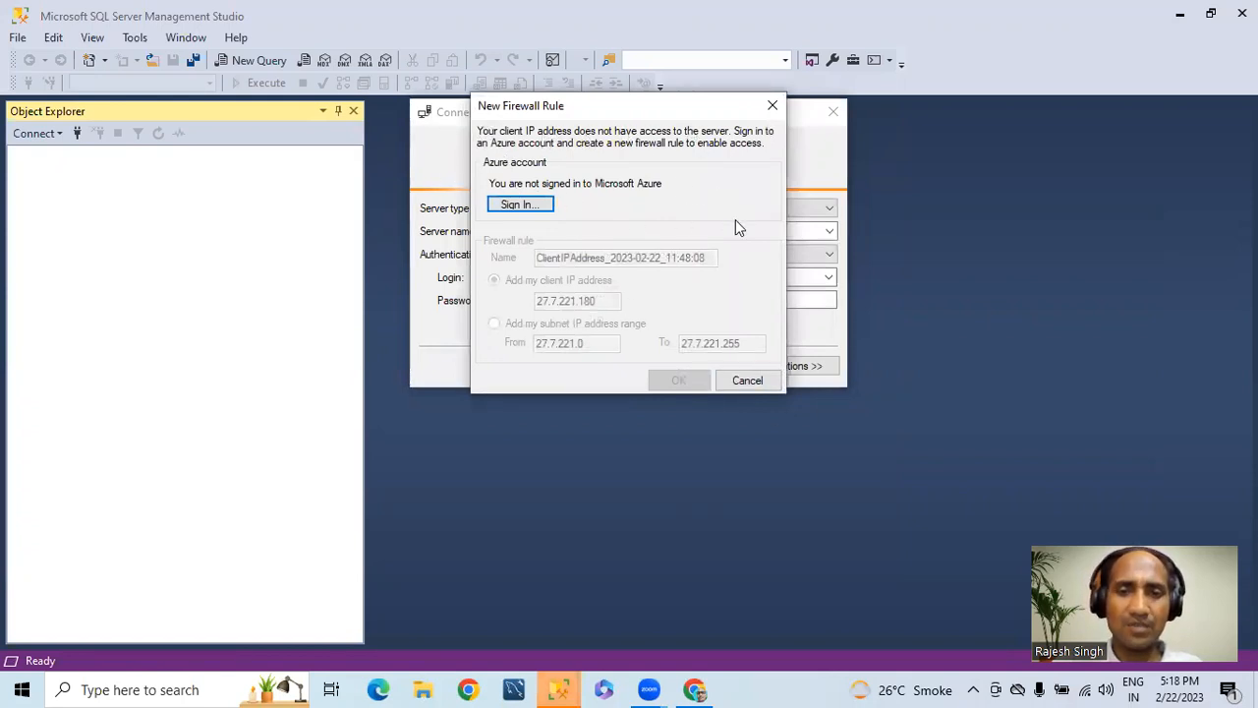
Step: Cancel the new firewall rule and switch back to the mssql01 overview in the Azure portal
{"action": "left_click", "coordinate": [745, 380]}
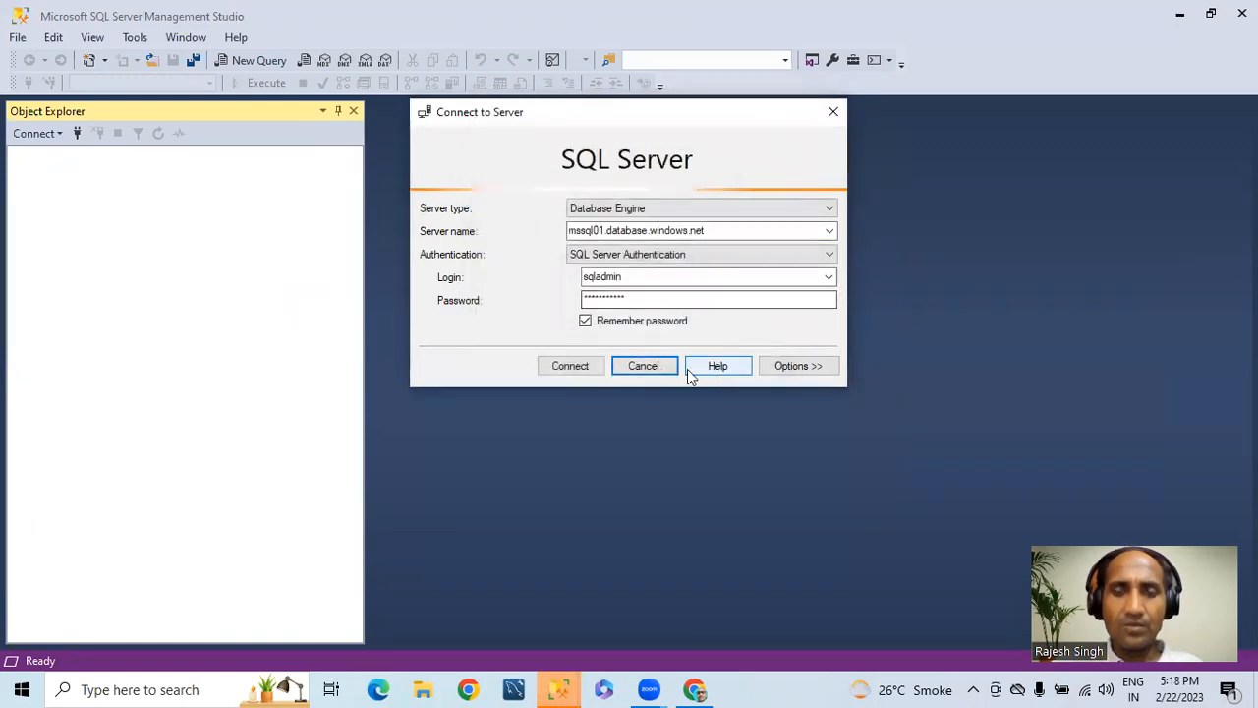
{"action": "left_click", "coordinate": [693, 689]}
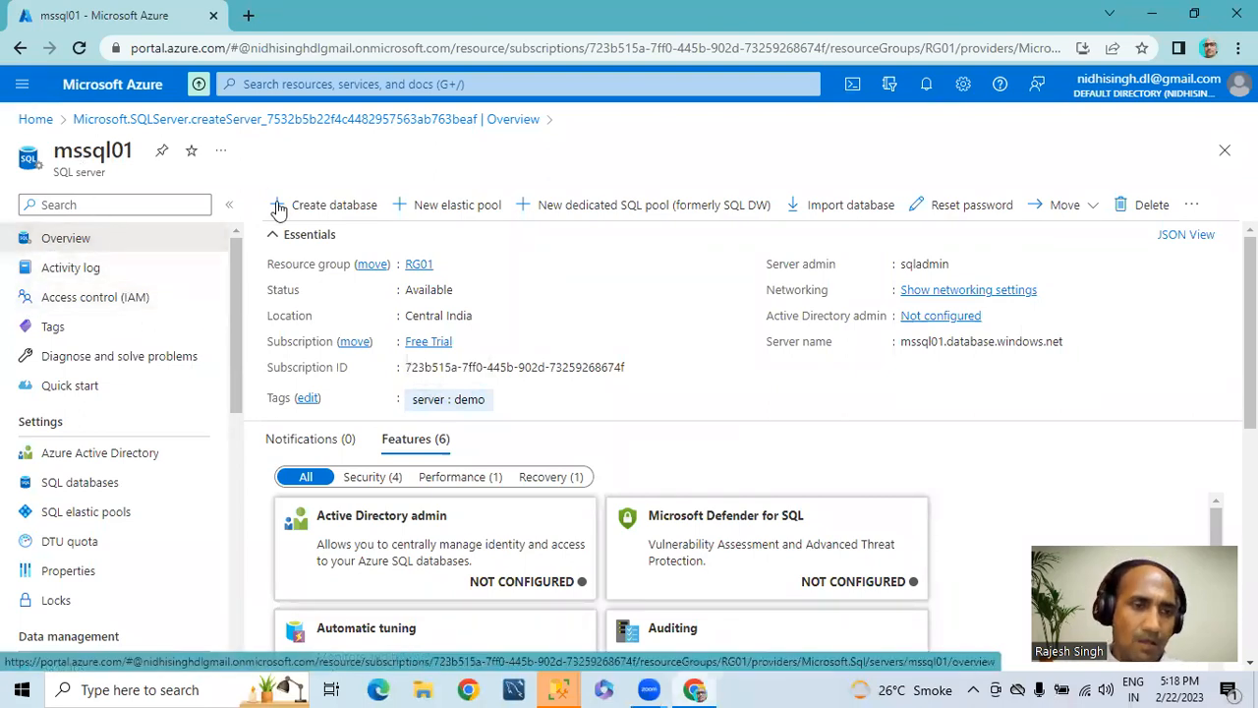
Step: Open the Networking settings of the mssql01 server by way of the SQL servers list
{"action": "left_click", "coordinate": [33, 121]}
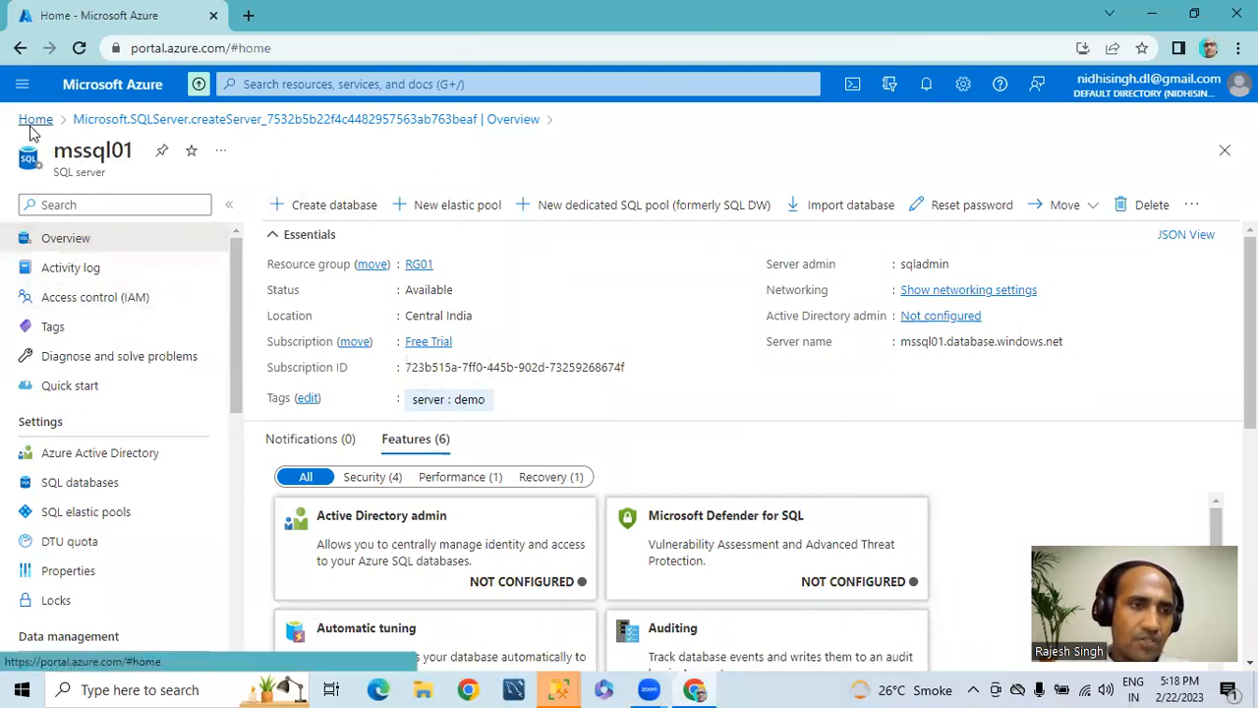
{"action": "left_click", "coordinate": [265, 207]}
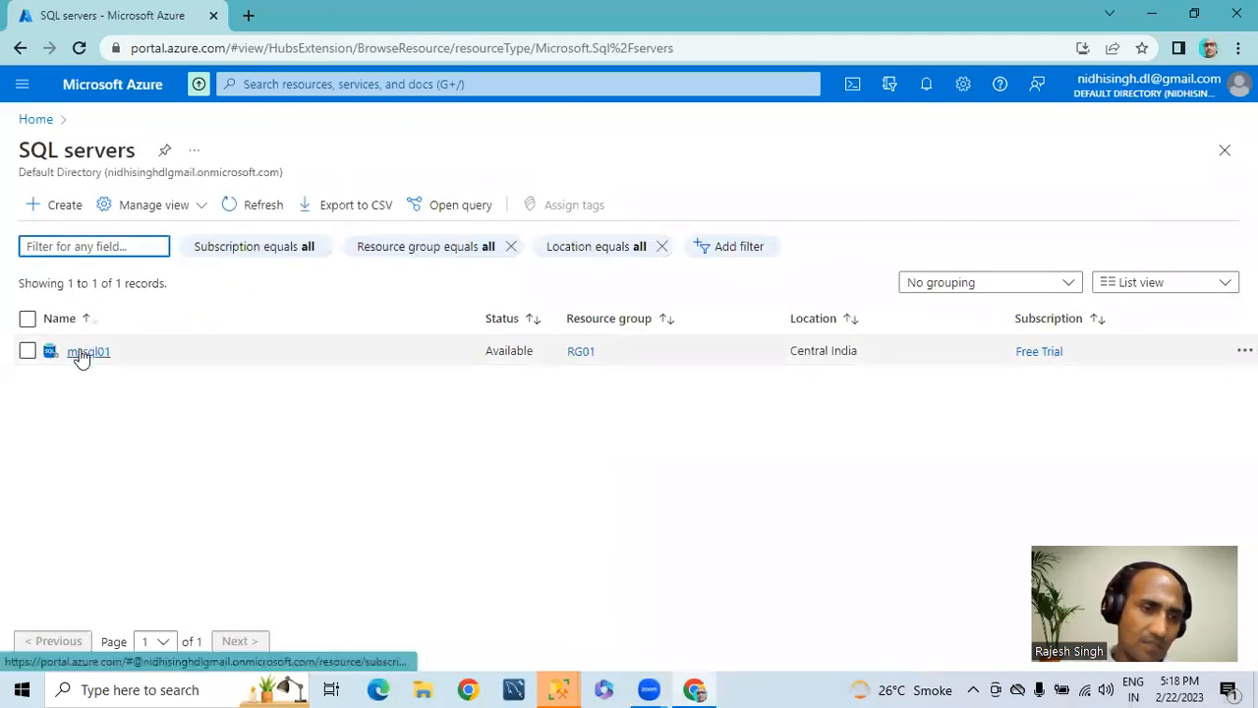
{"action": "left_click", "coordinate": [84, 352]}
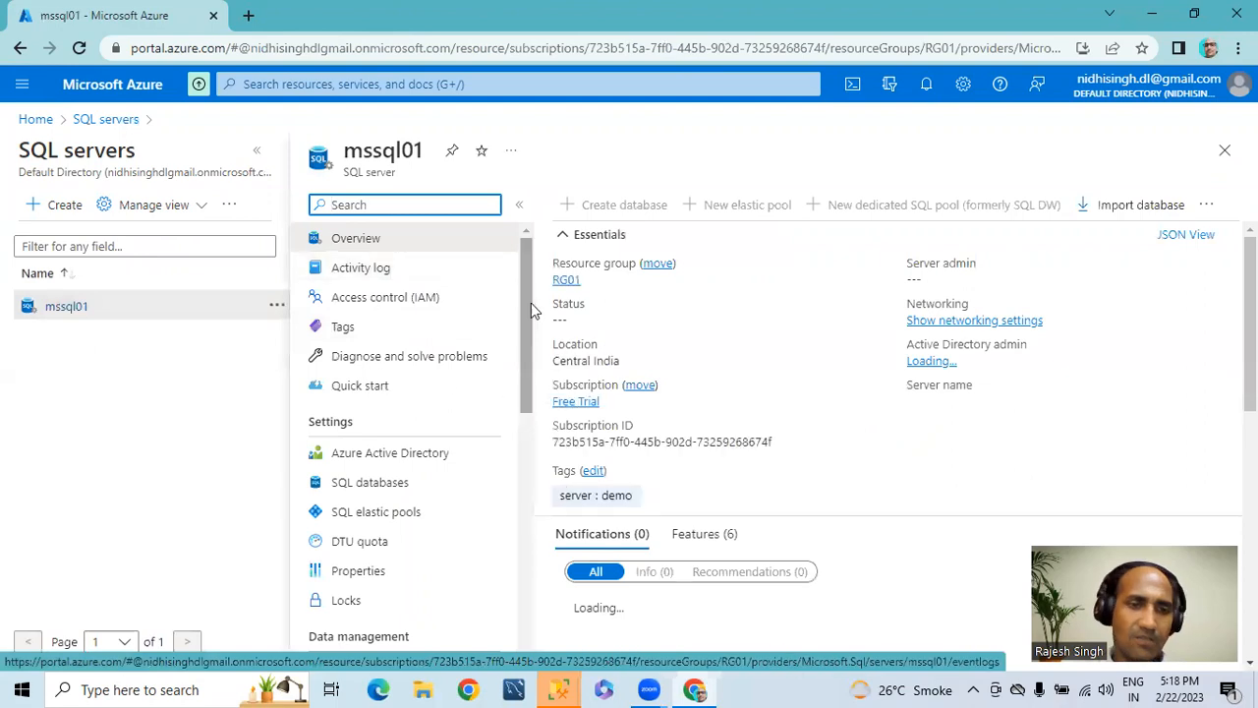
{"action": "left_click_drag", "start_coordinate": [520, 314], "coordinate": [520, 421]}
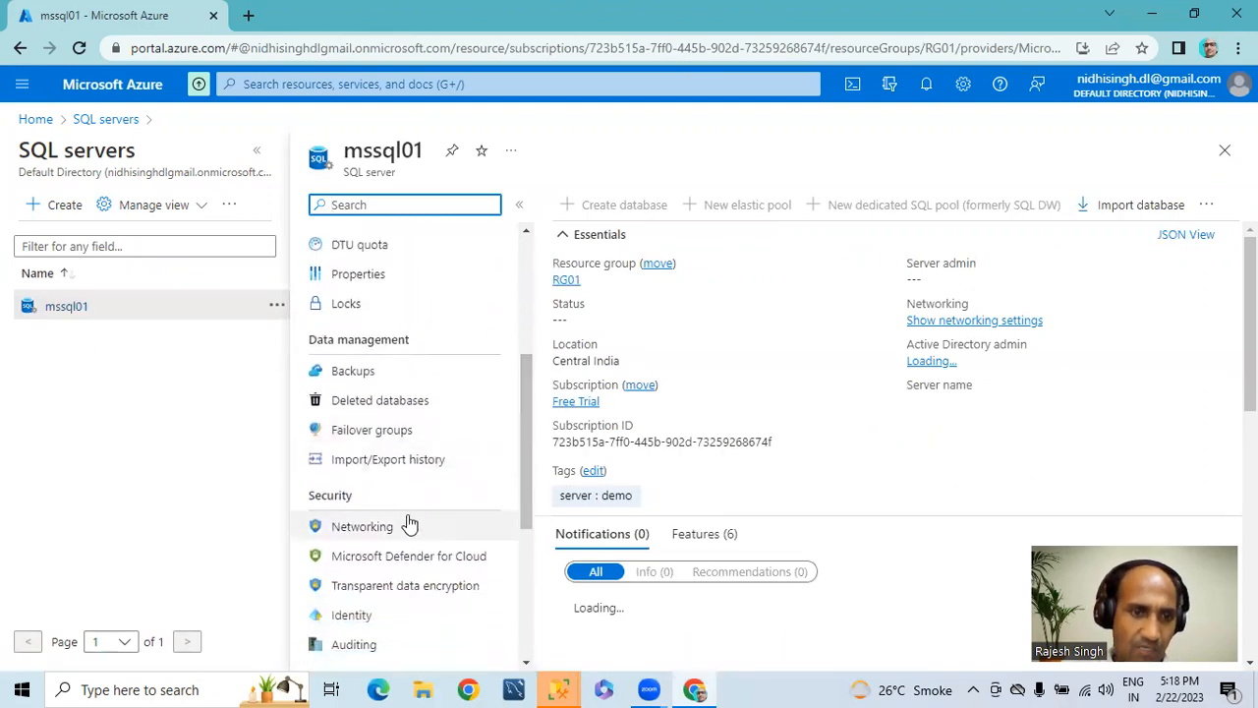
{"action": "left_click", "coordinate": [362, 528]}
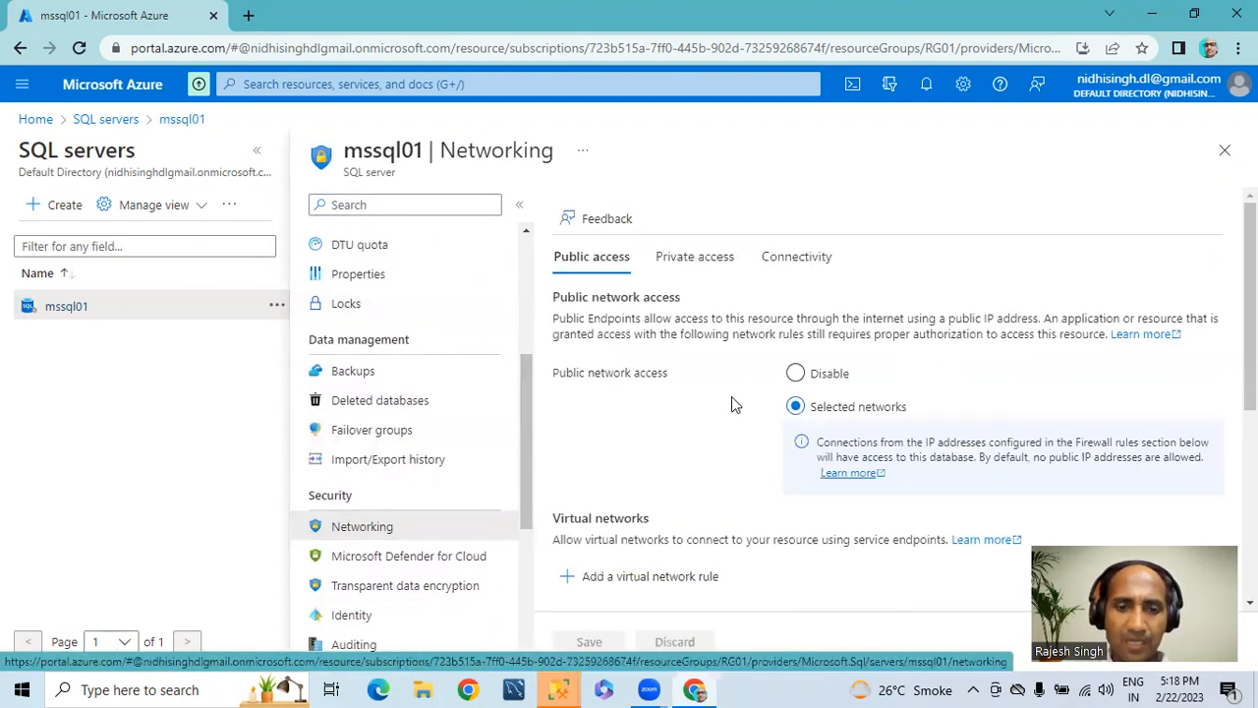
Step: Add a firewall rule for the client's own IPv4 address on mssql01 and save the networking settings
{"action": "scroll", "coordinate": [731, 398], "scroll_direction": "down", "scroll_amount": 1}
{"action": "scroll", "coordinate": [731, 396], "scroll_direction": "down", "scroll_amount": 3}
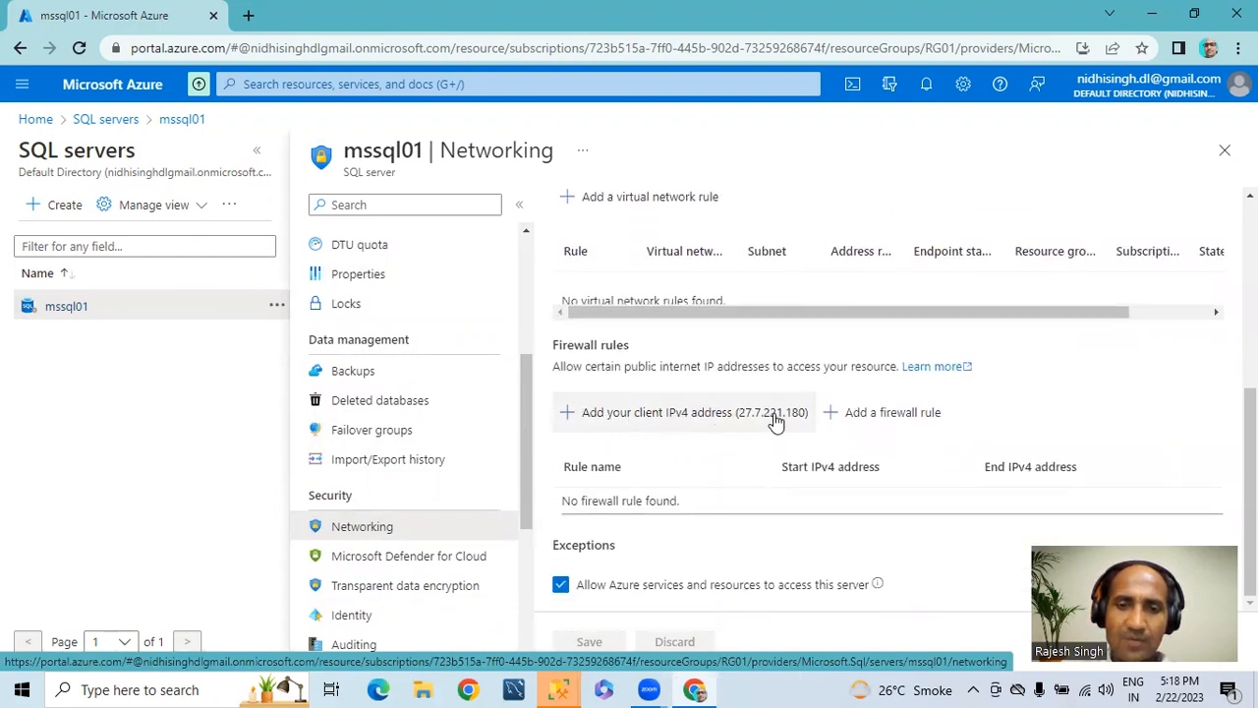
{"action": "left_click", "coordinate": [566, 417]}
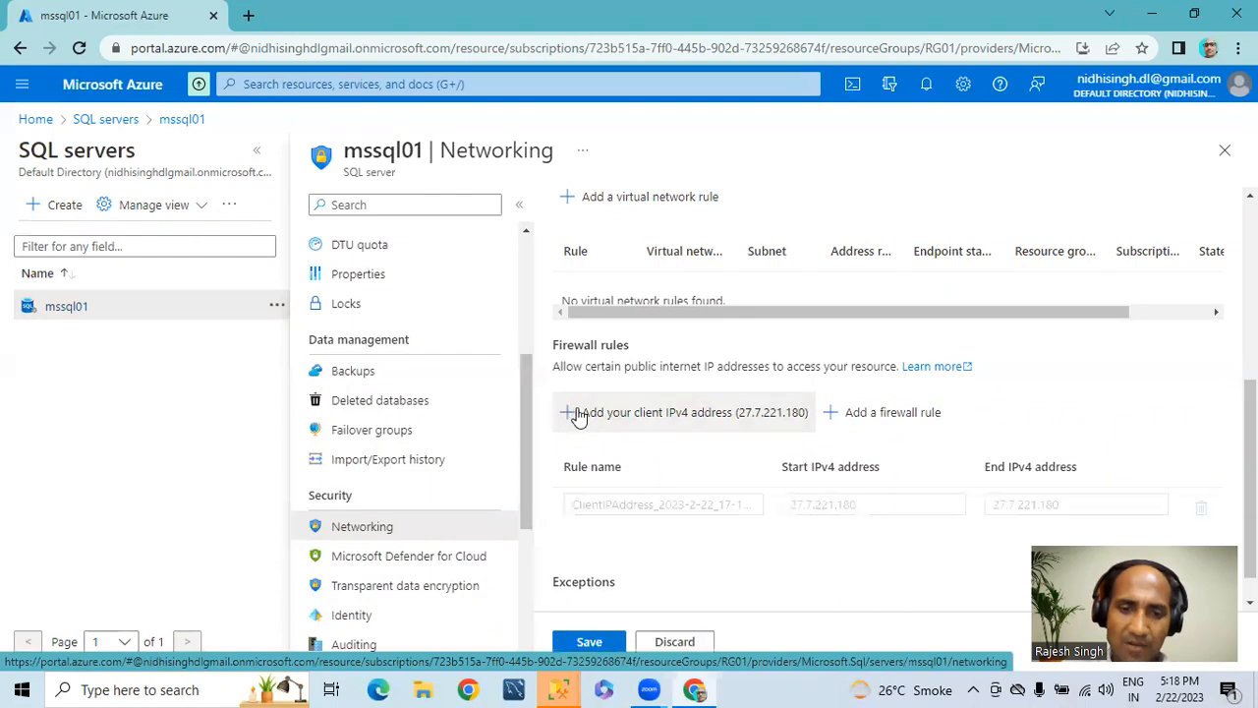
{"action": "left_click_drag", "start_coordinate": [794, 471], "coordinate": [893, 468]}
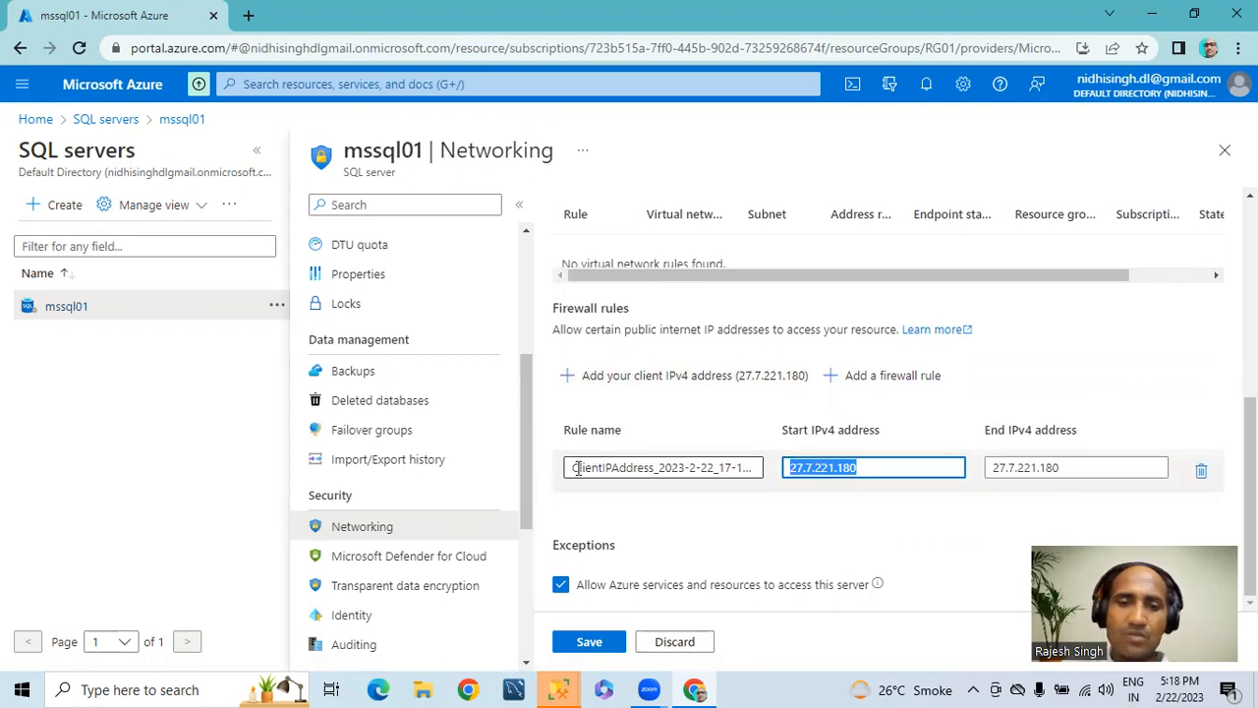
{"action": "left_click", "coordinate": [589, 640]}
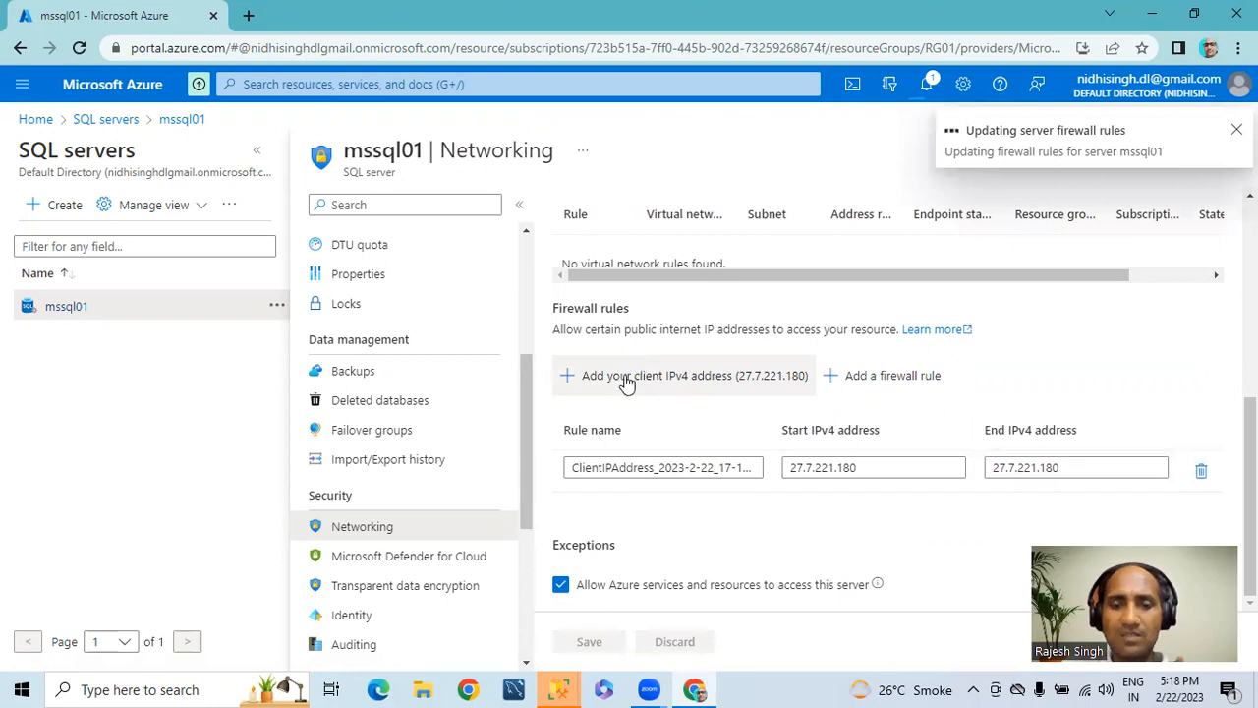
Step: Switch to SQL Server Management Studio, dismiss the extra connection dialog and connect to mssql01.database.windows.net as sqladmin
{"action": "mouse_move", "coordinate": [557, 687]}
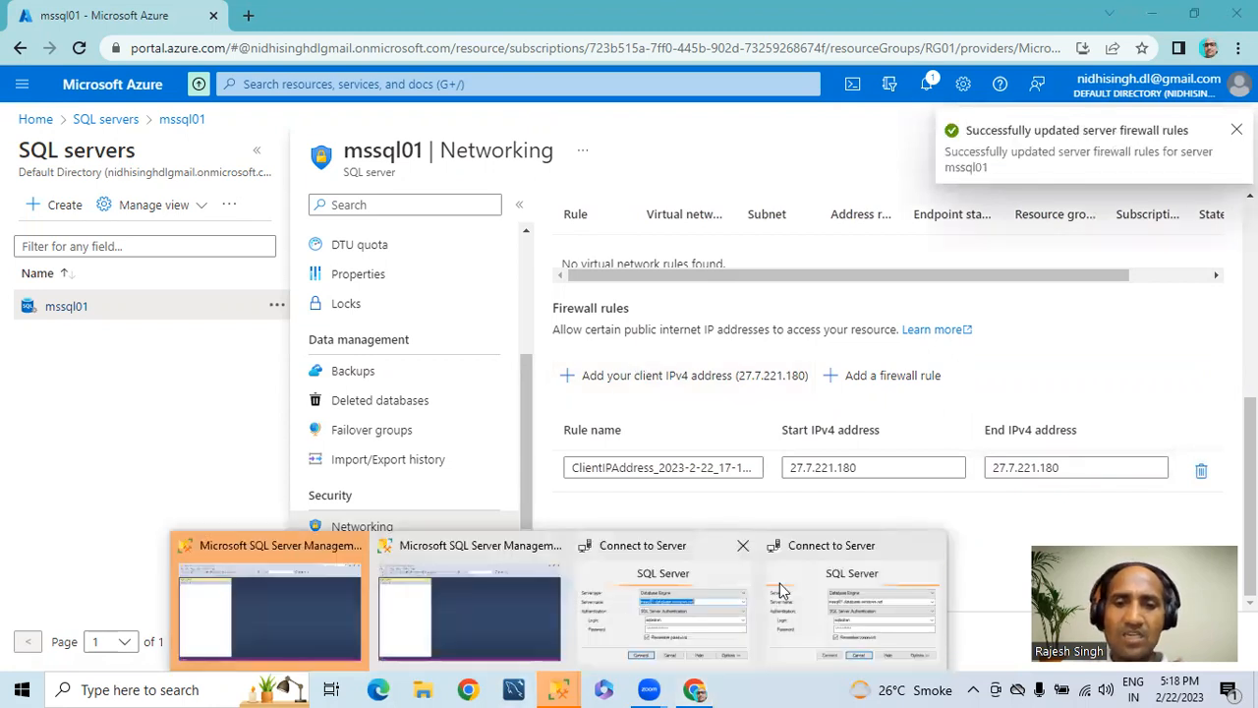
{"action": "left_click", "coordinate": [860, 601]}
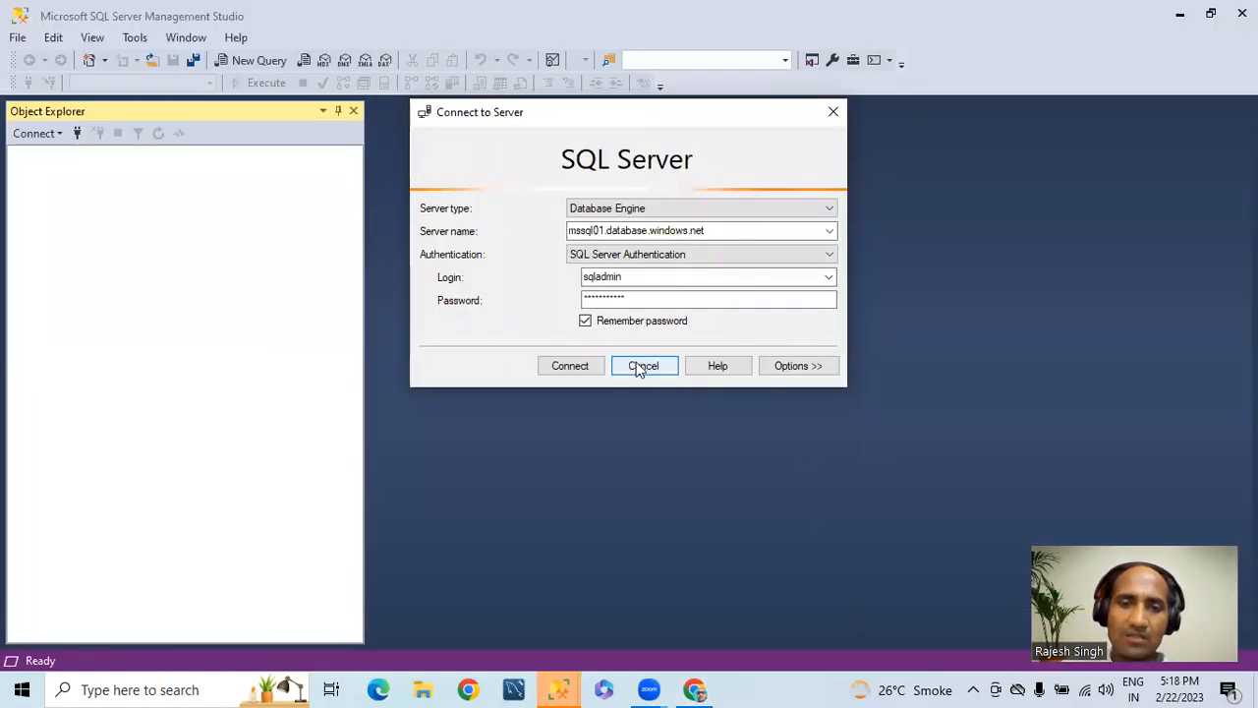
{"action": "mouse_move", "coordinate": [565, 674]}
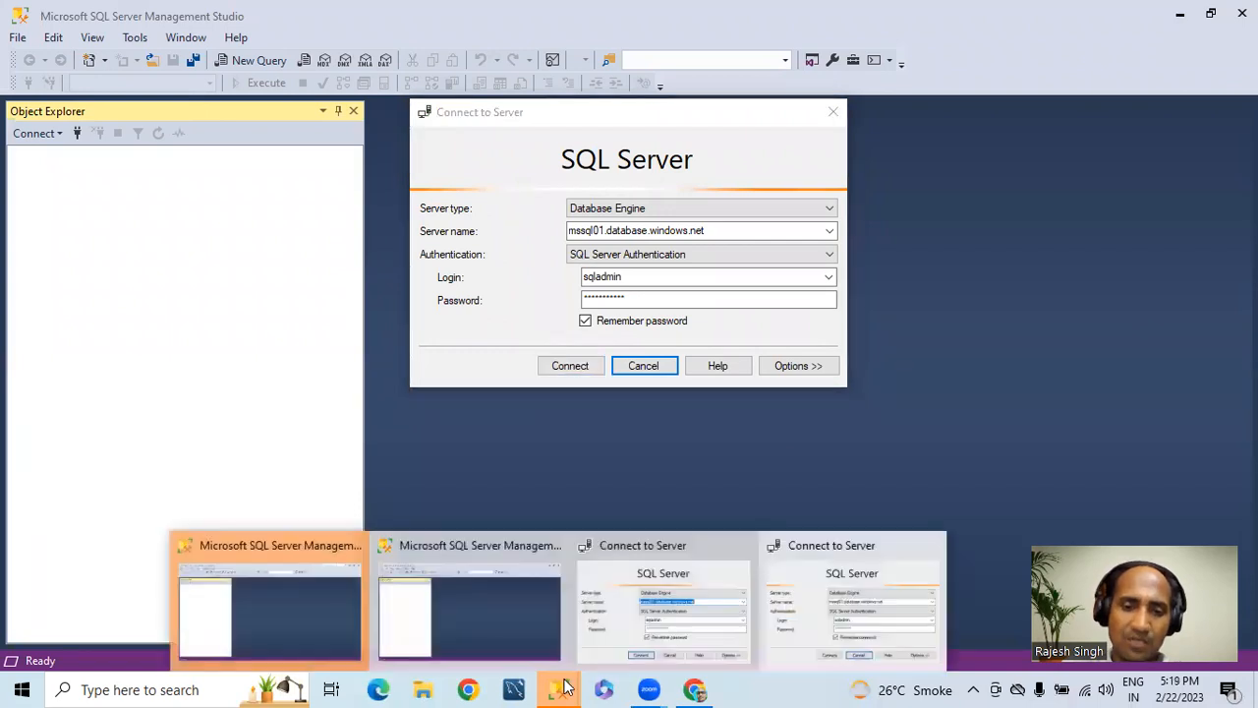
{"action": "left_click", "coordinate": [699, 606]}
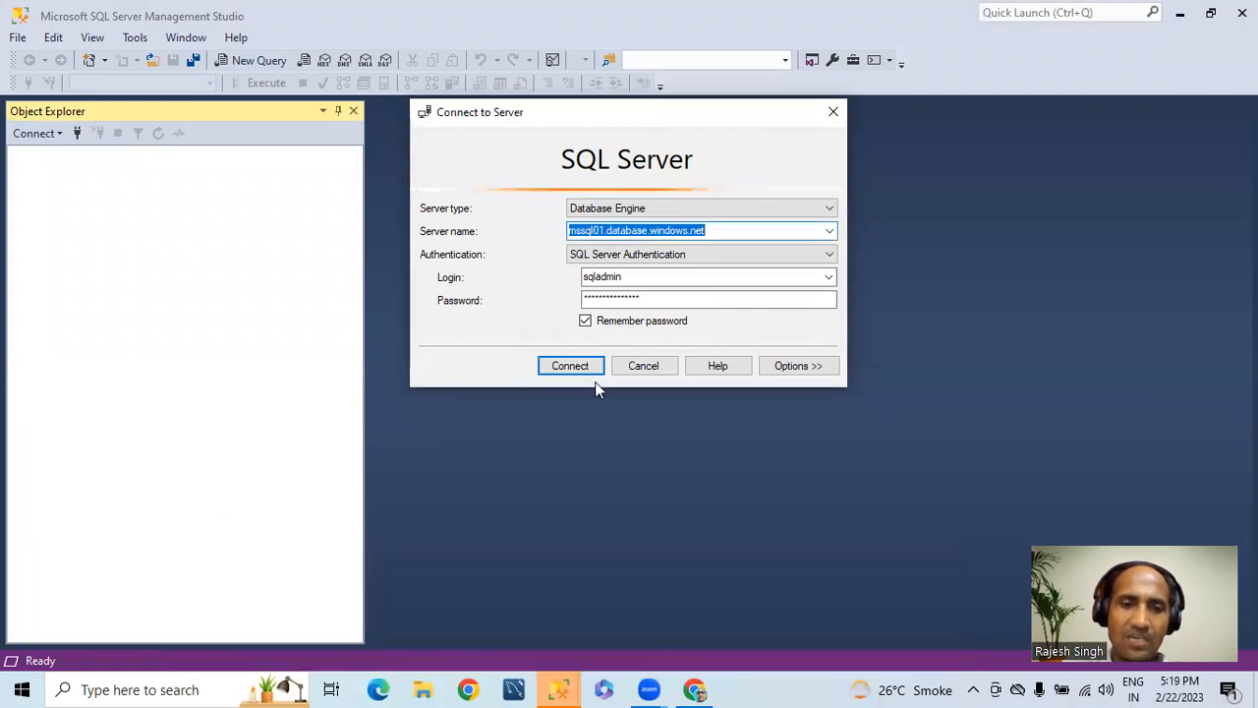
{"action": "left_click", "coordinate": [636, 374]}
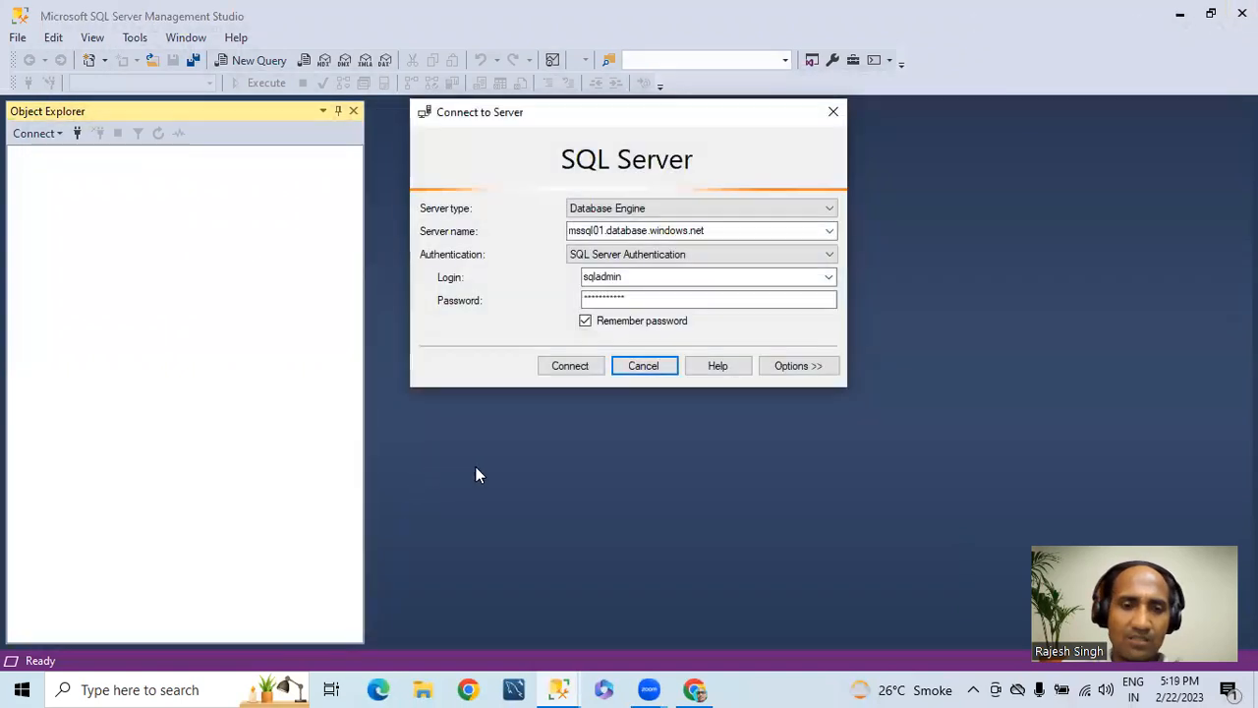
{"action": "left_click", "coordinate": [565, 374]}
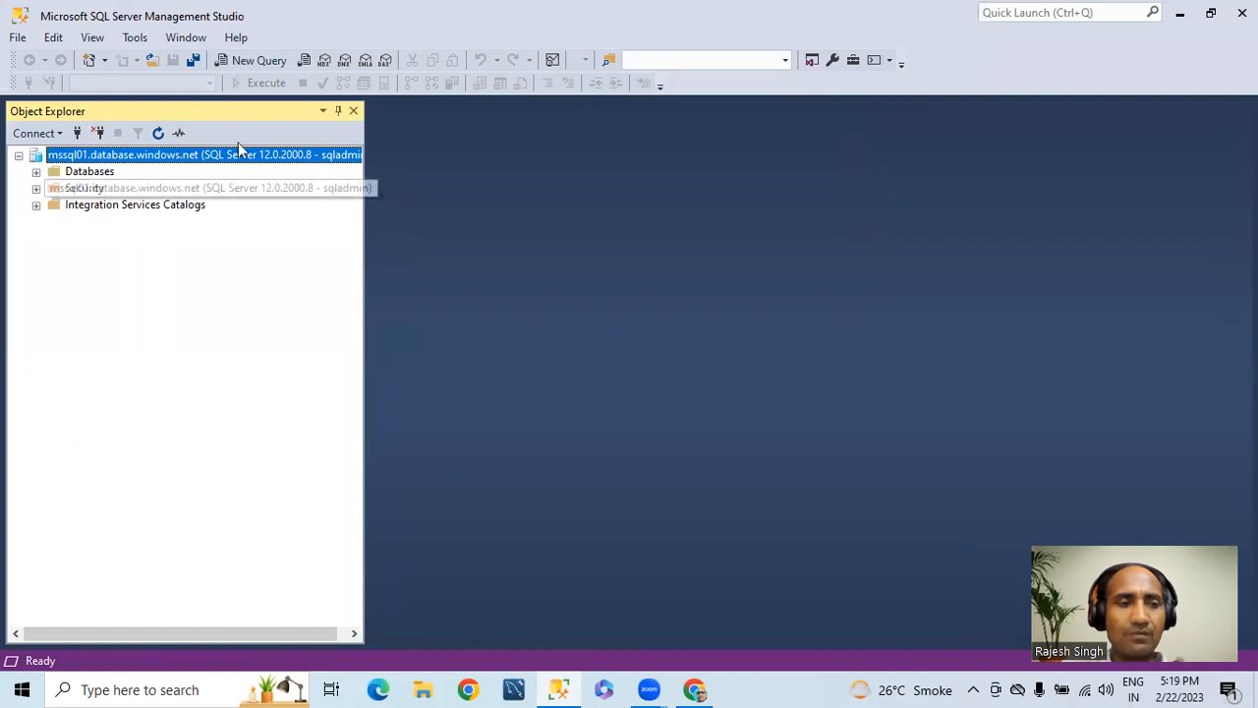
Step: Write and execute the statement "create database DemoDB" in a new query on the mssql01 server
{"action": "left_click", "coordinate": [255, 59]}
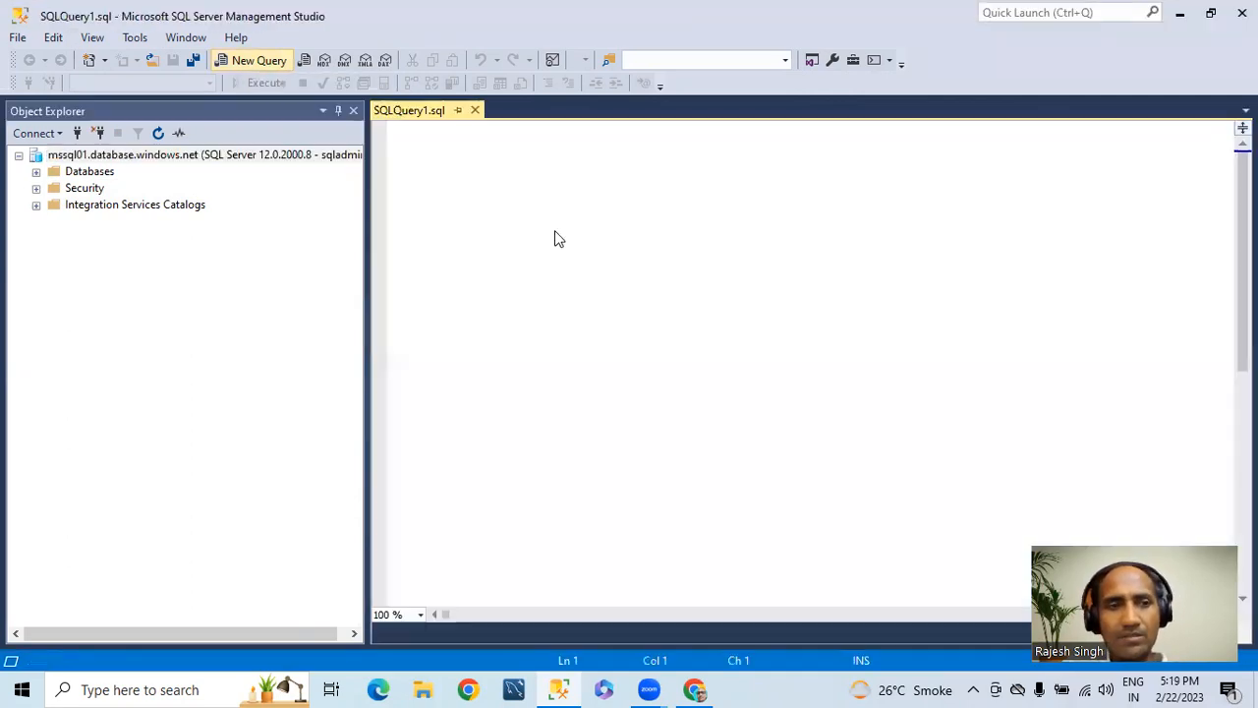
{"action": "type", "text": "creat"}
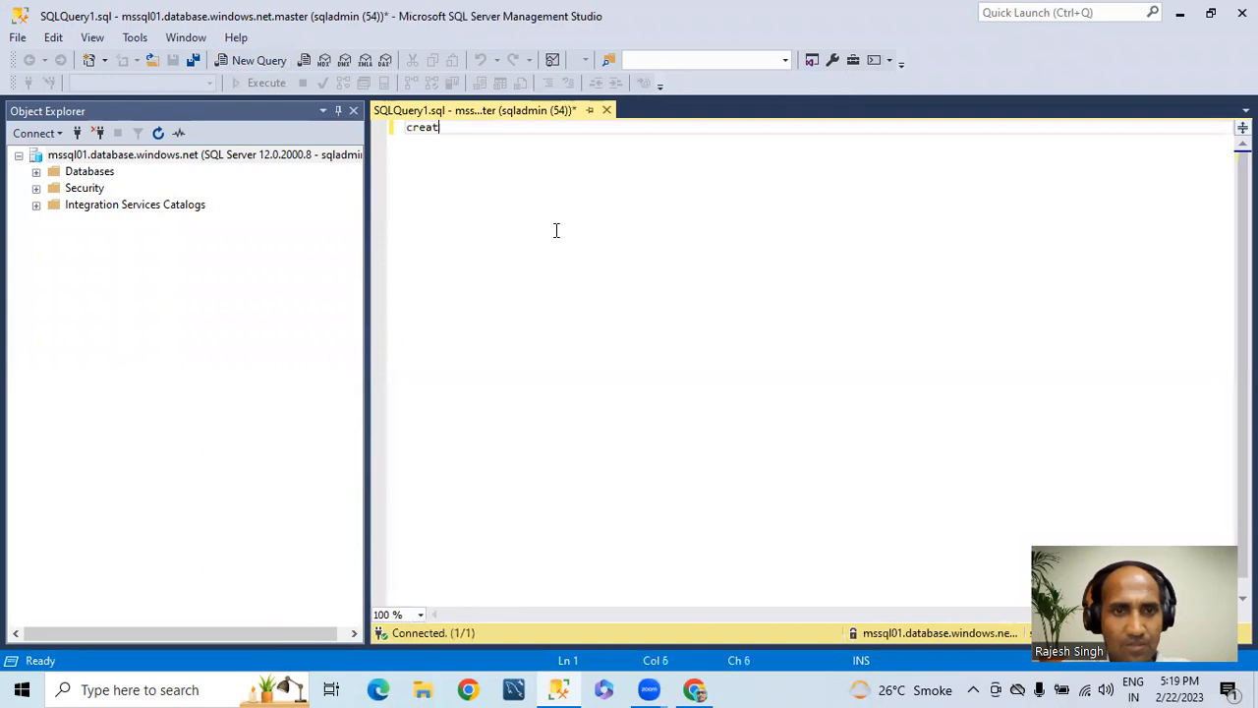
{"action": "type", "text": "e database DemoDB"}
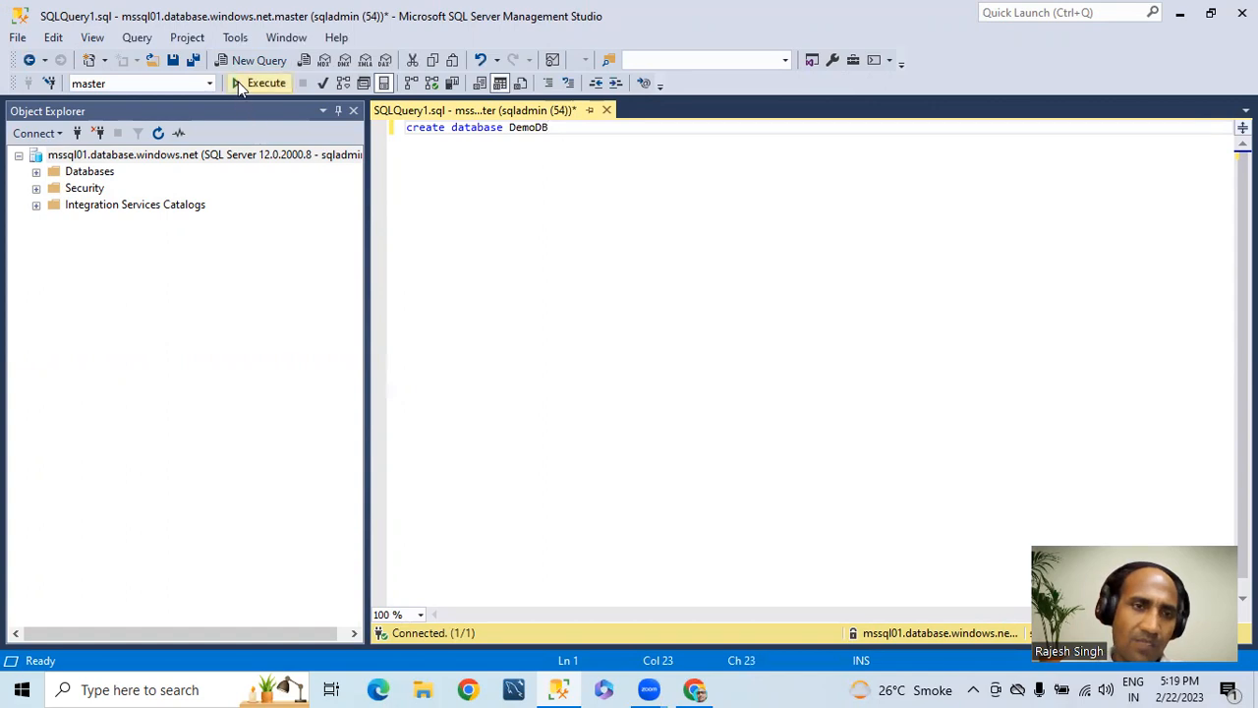
{"action": "left_click", "coordinate": [238, 81]}
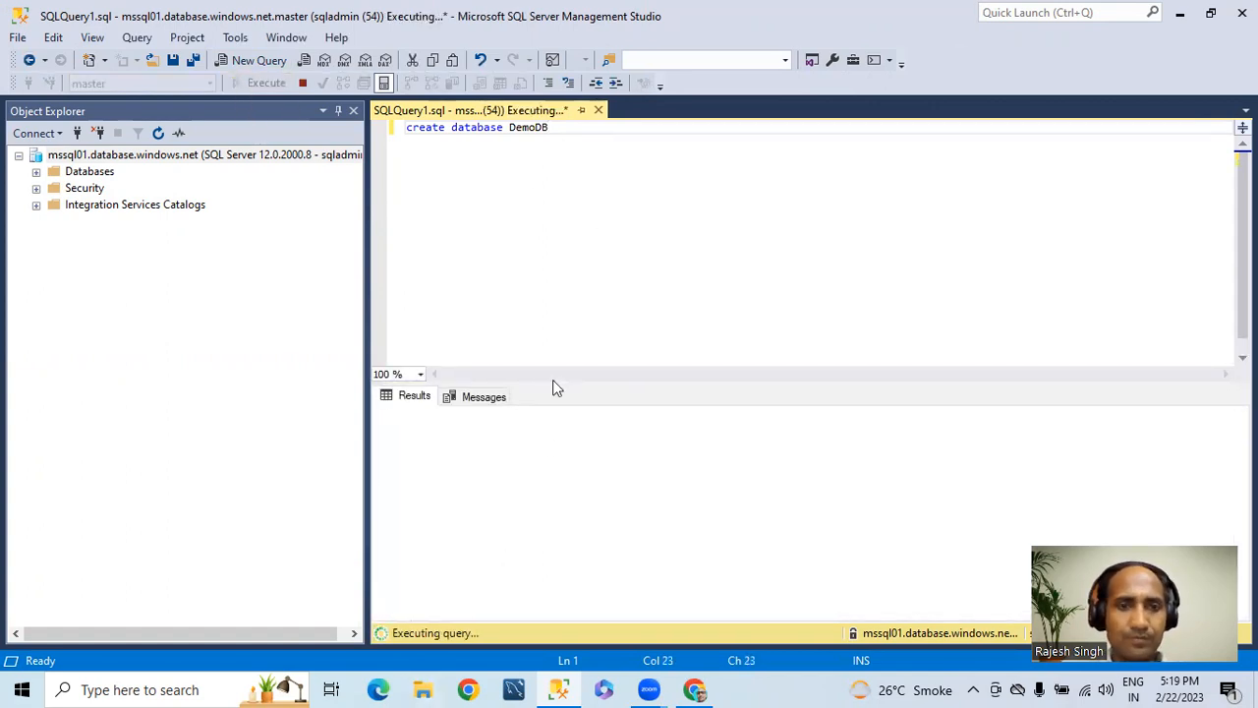
{"action": "left_click", "coordinate": [458, 397]}
{"action": "left_click", "coordinate": [411, 401]}
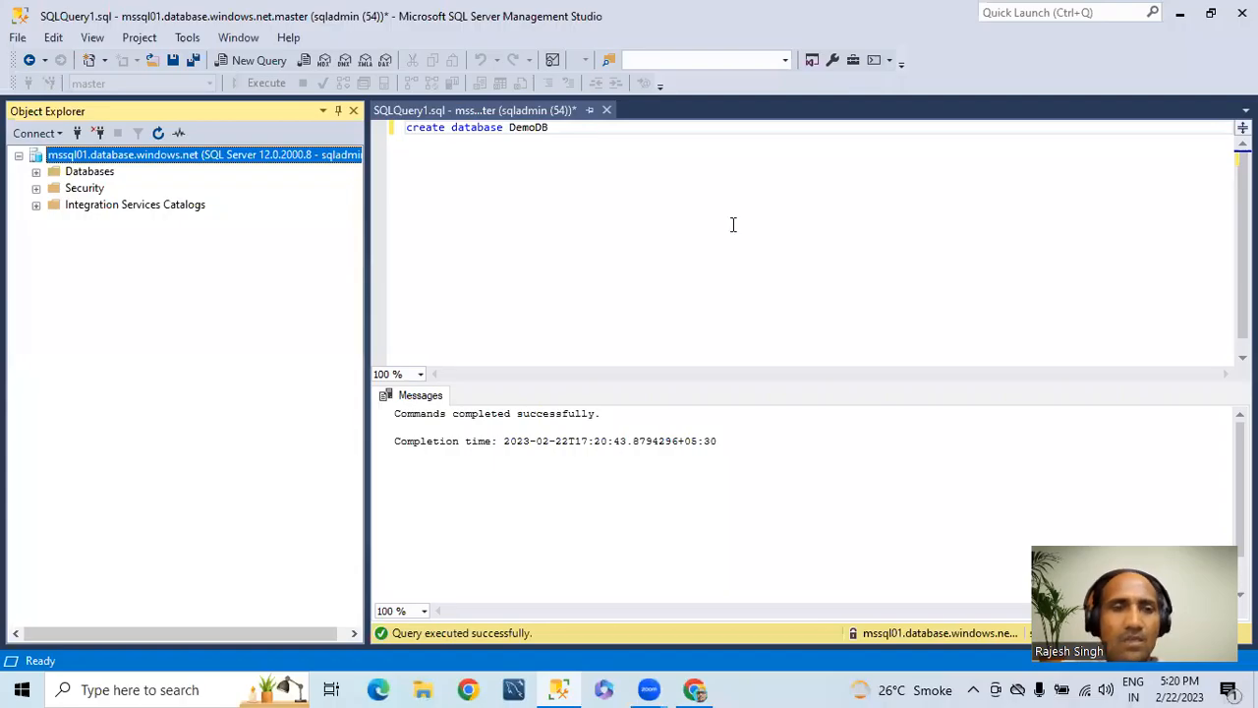
Step: Review the executed statement and its completion message, and expand the server's Databases folder in Object Explorer
{"action": "left_click_drag", "start_coordinate": [568, 136], "coordinate": [404, 128]}
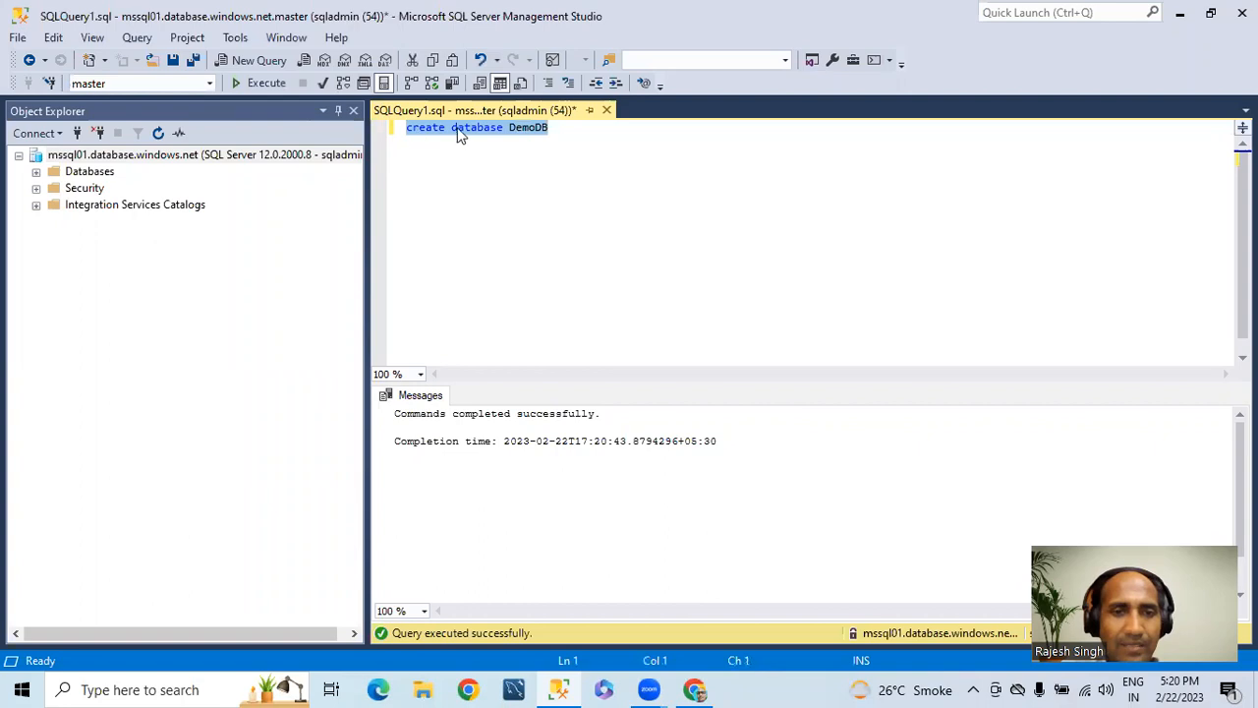
{"action": "left_click", "coordinate": [568, 136]}
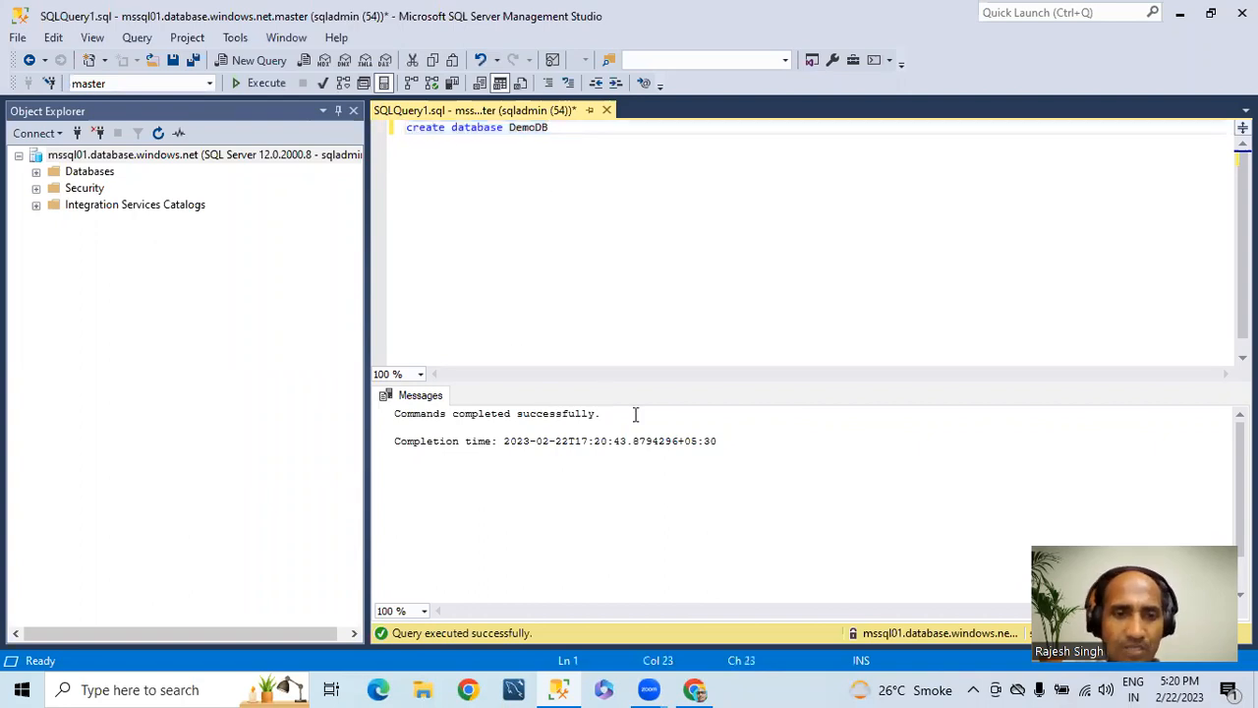
{"action": "left_click_drag", "start_coordinate": [629, 412], "coordinate": [390, 413]}
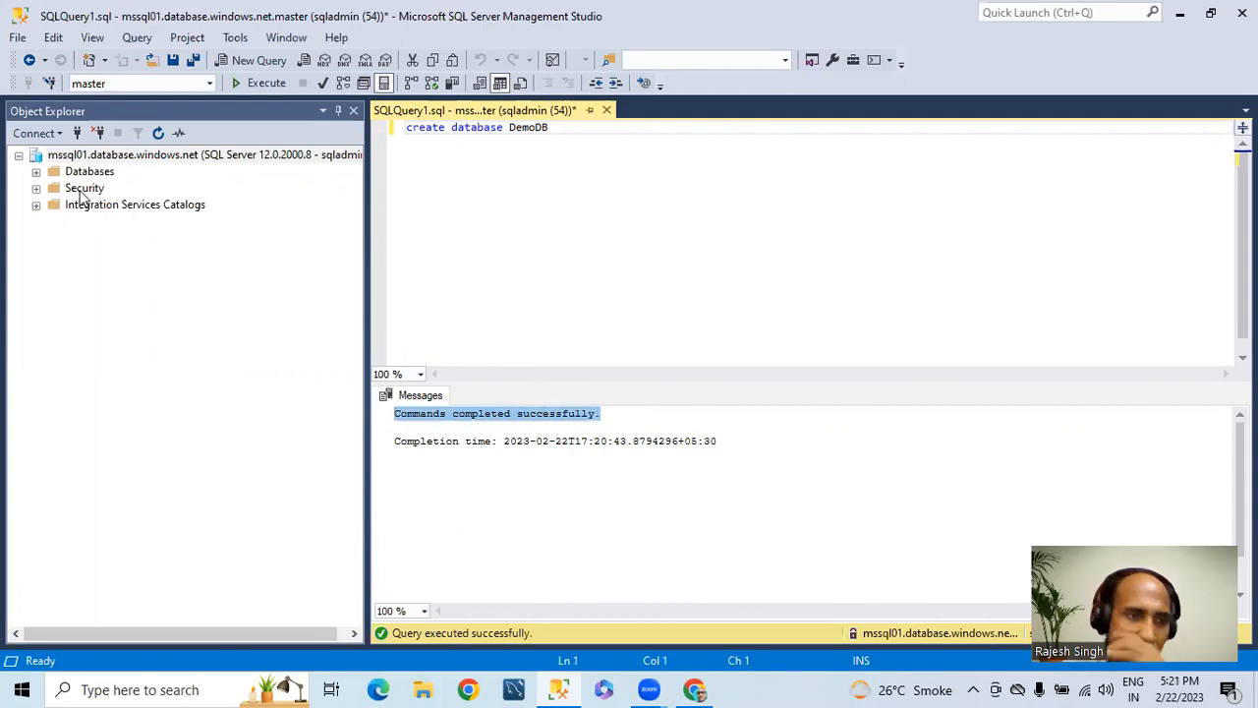
{"action": "left_click", "coordinate": [98, 154]}
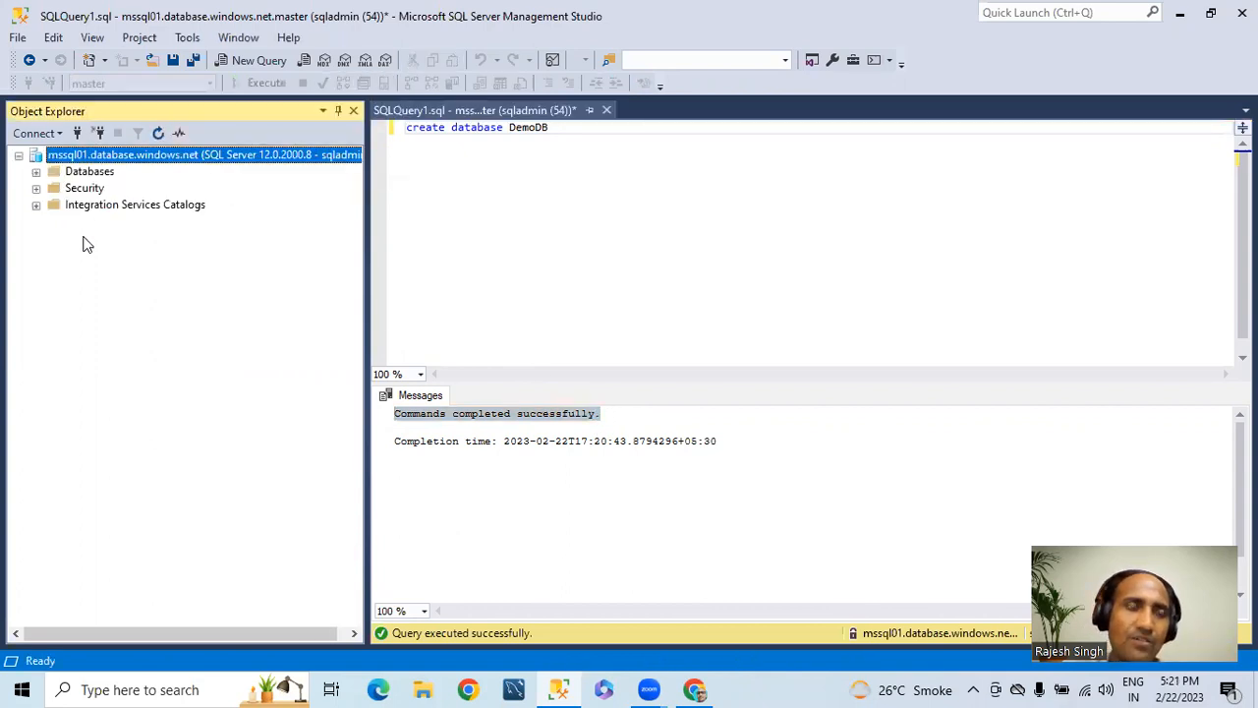
{"action": "left_click", "coordinate": [36, 171]}
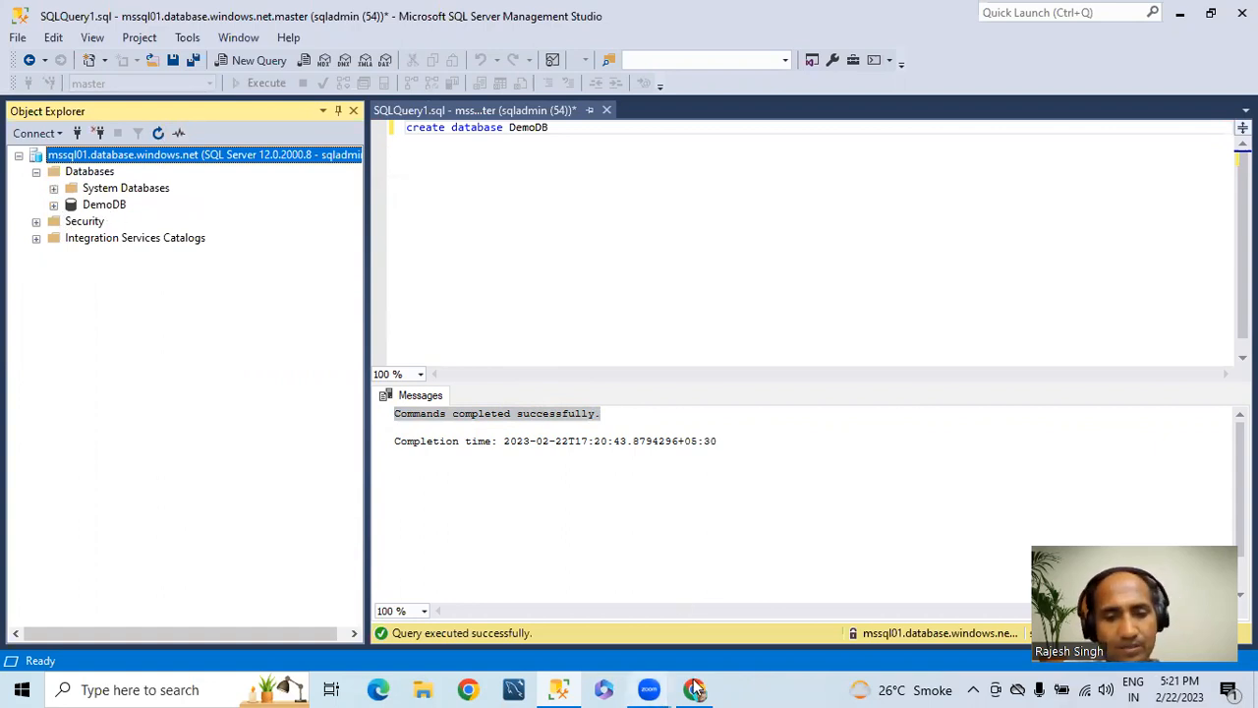
{"action": "left_click", "coordinate": [506, 187]}
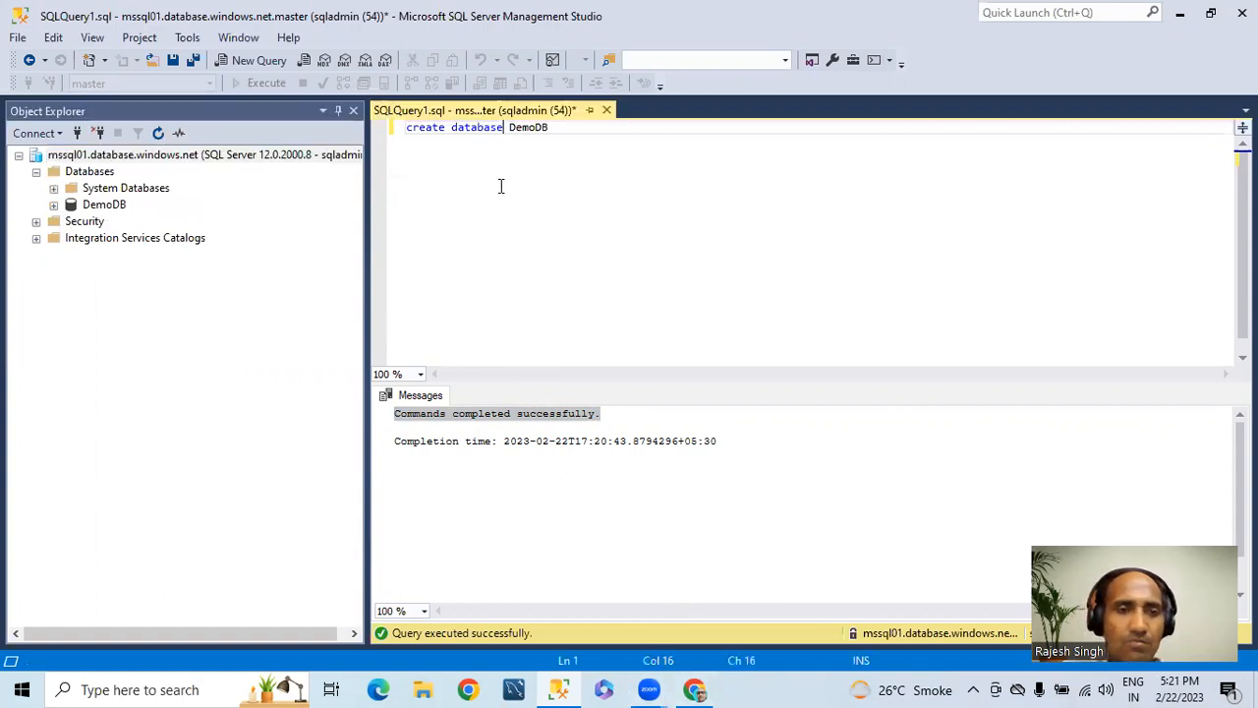
Step: Switch to the Azure portal and open the SQL databases list of the mssql01 server
{"action": "mouse_move", "coordinate": [701, 688]}
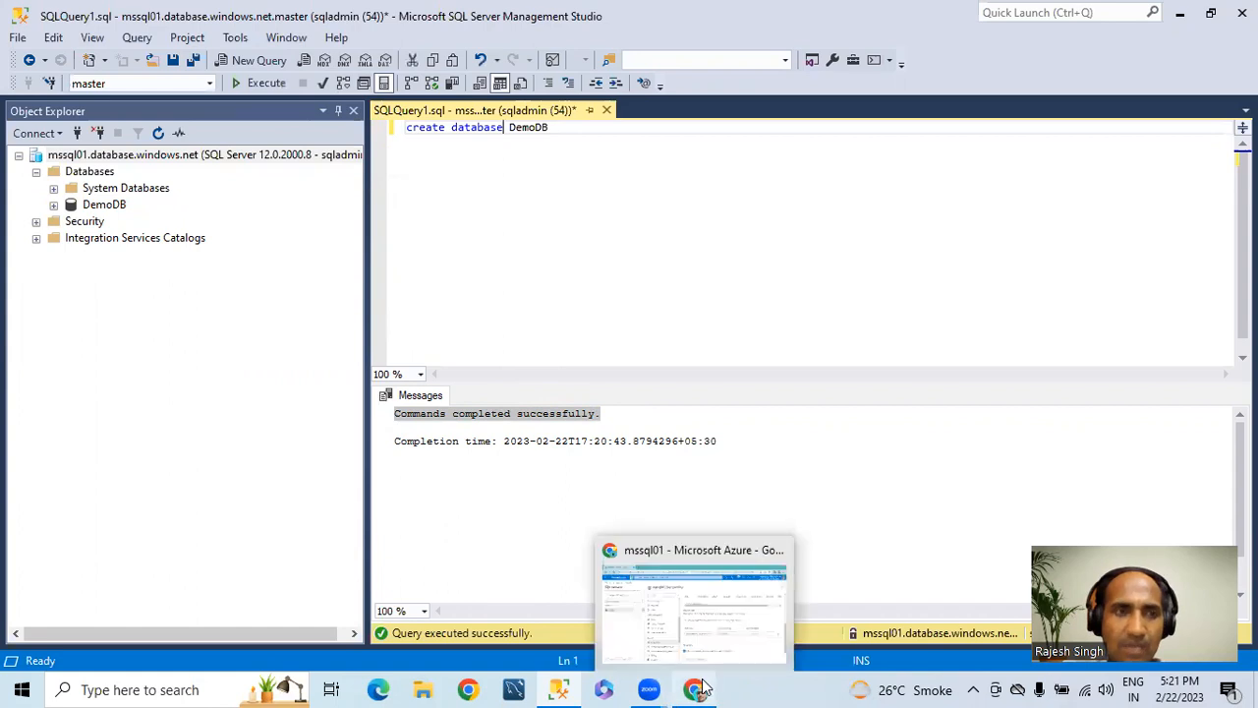
{"action": "left_click", "coordinate": [698, 609]}
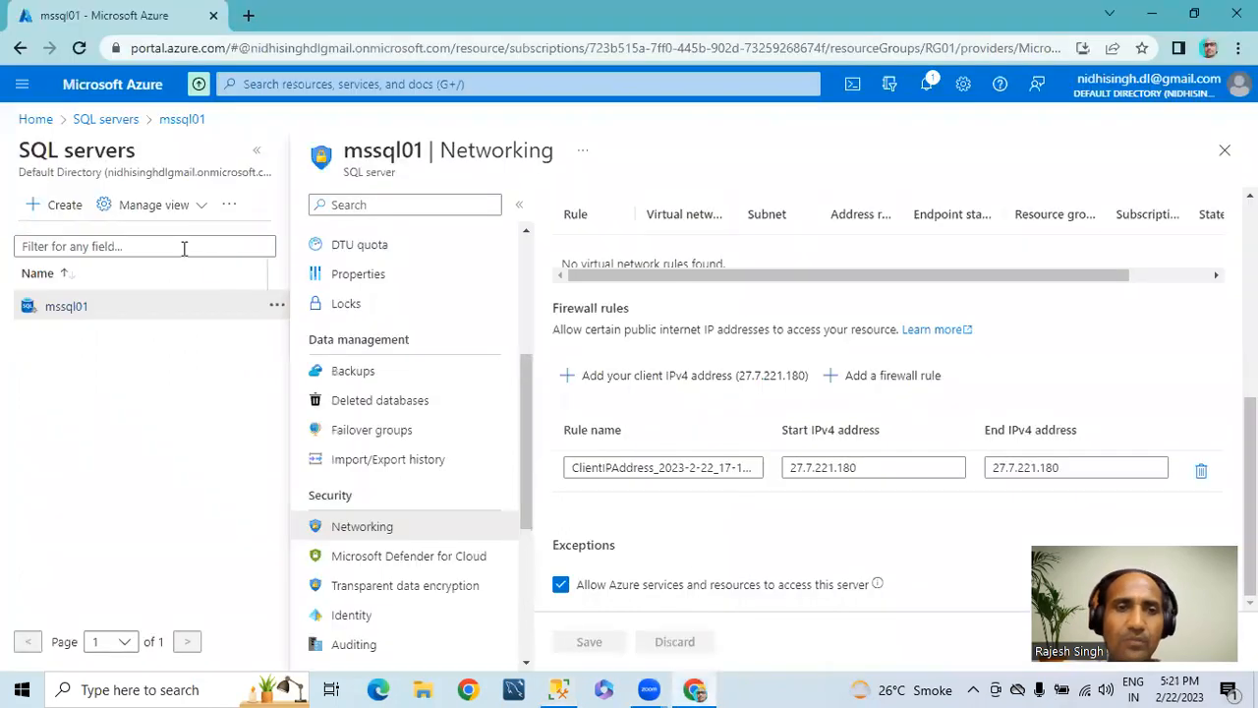
{"action": "left_click", "coordinate": [108, 118]}
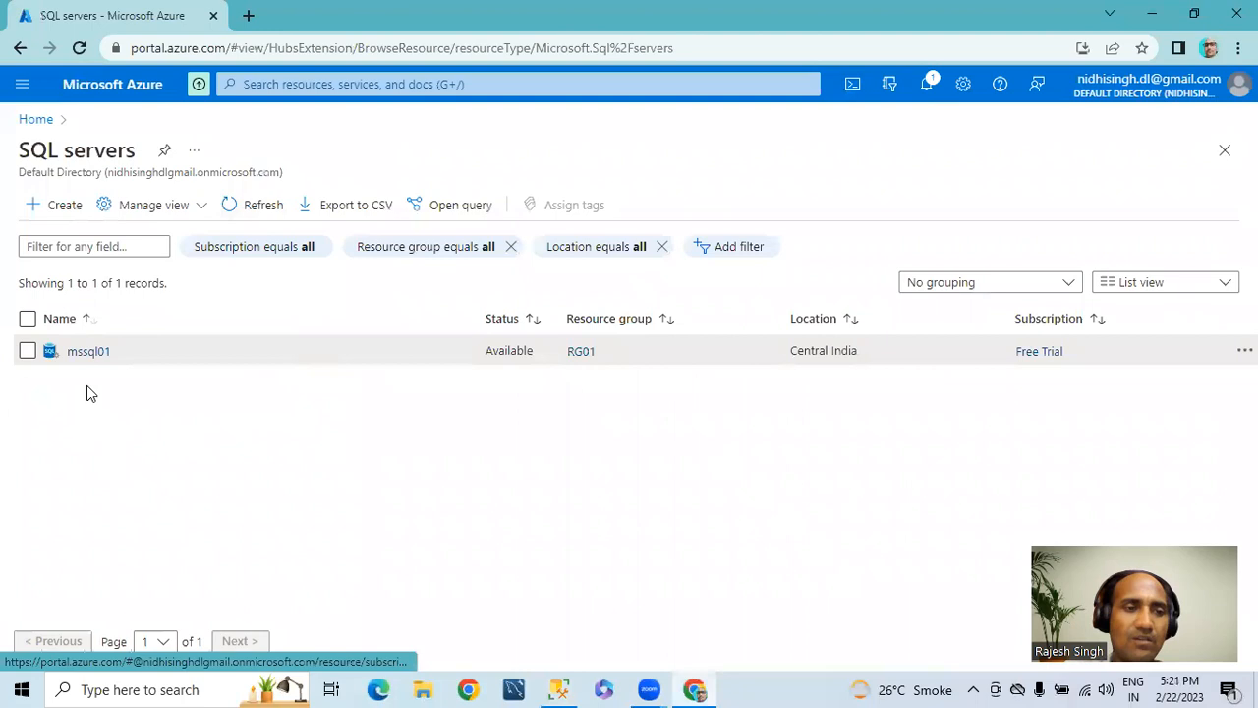
{"action": "left_click", "coordinate": [88, 354]}
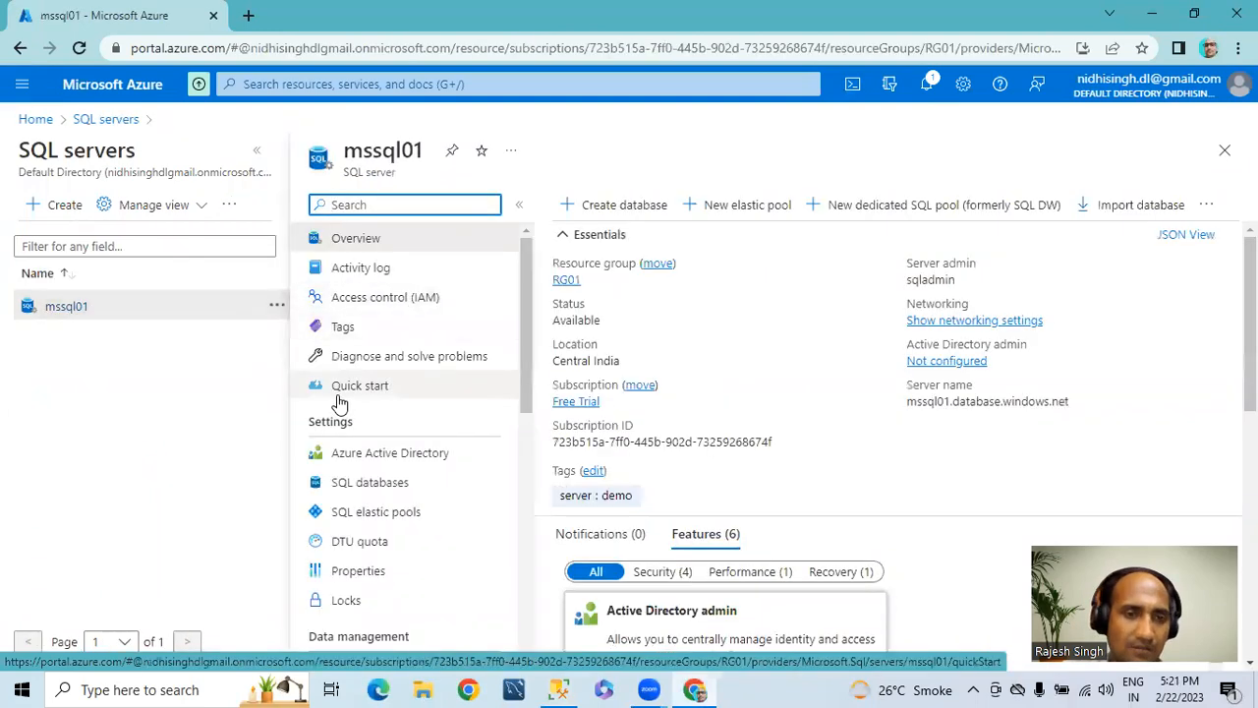
{"action": "scroll", "coordinate": [339, 401], "scroll_direction": "down", "scroll_amount": 1}
{"action": "scroll", "coordinate": [560, 324], "scroll_direction": "down", "scroll_amount": 1}
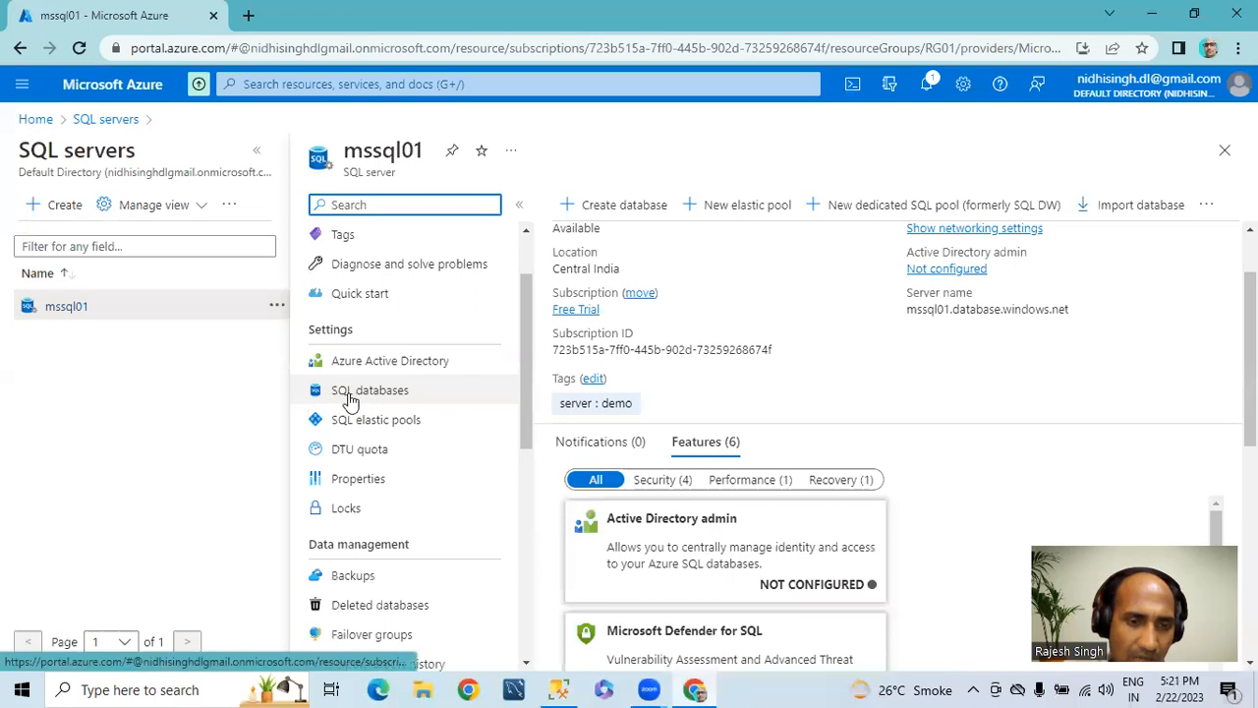
{"action": "left_click", "coordinate": [256, 150]}
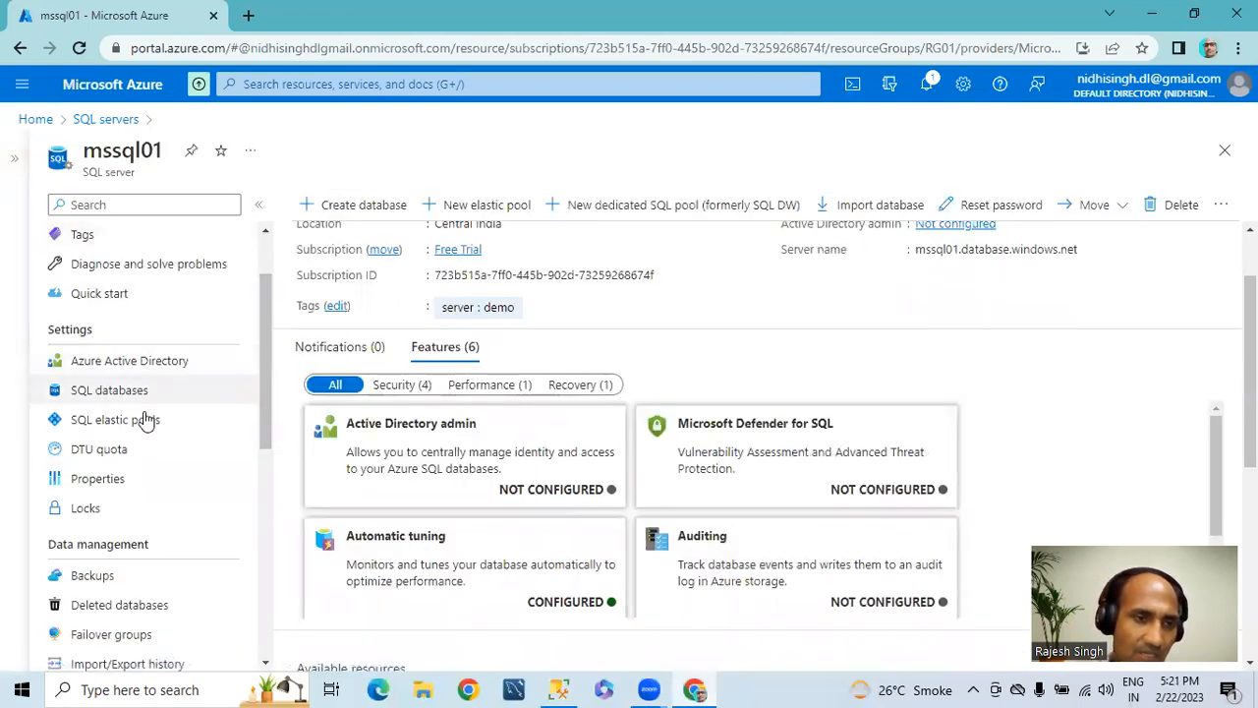
{"action": "left_click", "coordinate": [115, 393]}
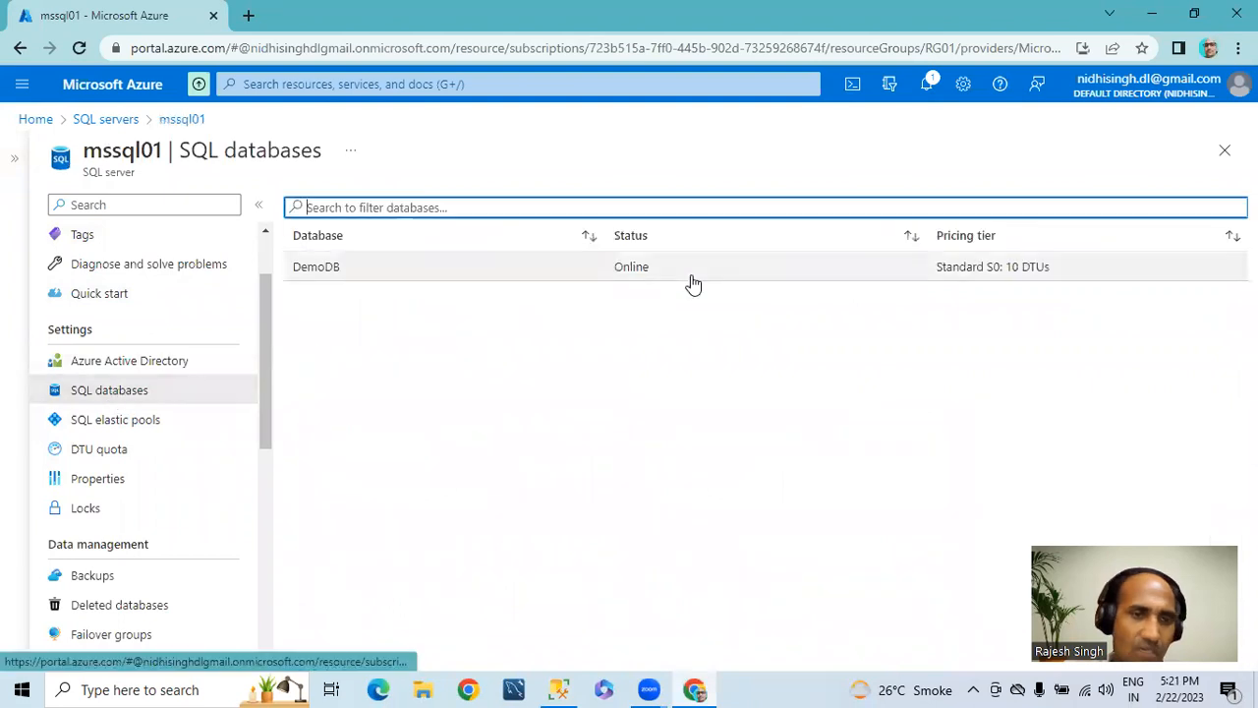
Step: Open DemoDB's query editor and sign in as sqladmin with SQL server authentication, entering the account password
{"action": "left_click", "coordinate": [314, 268]}
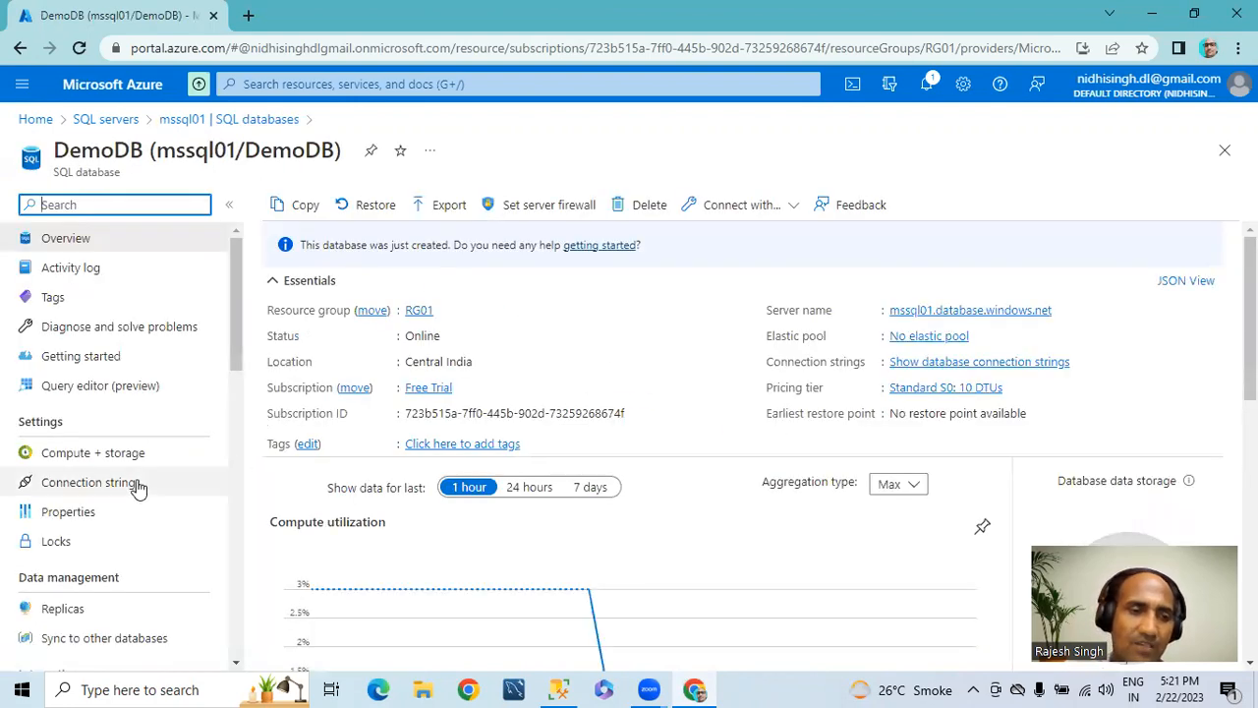
{"action": "left_click", "coordinate": [138, 385]}
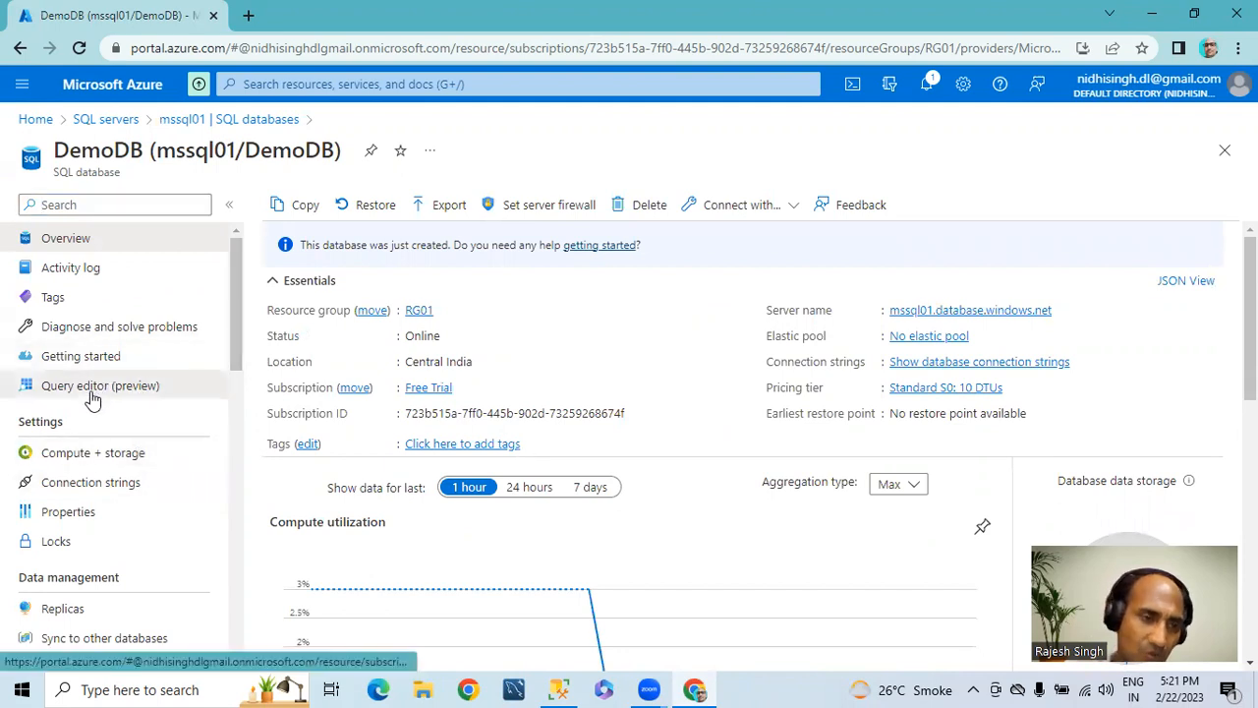
{"action": "left_click", "coordinate": [508, 568]}
{"action": "type", "text": "***"}
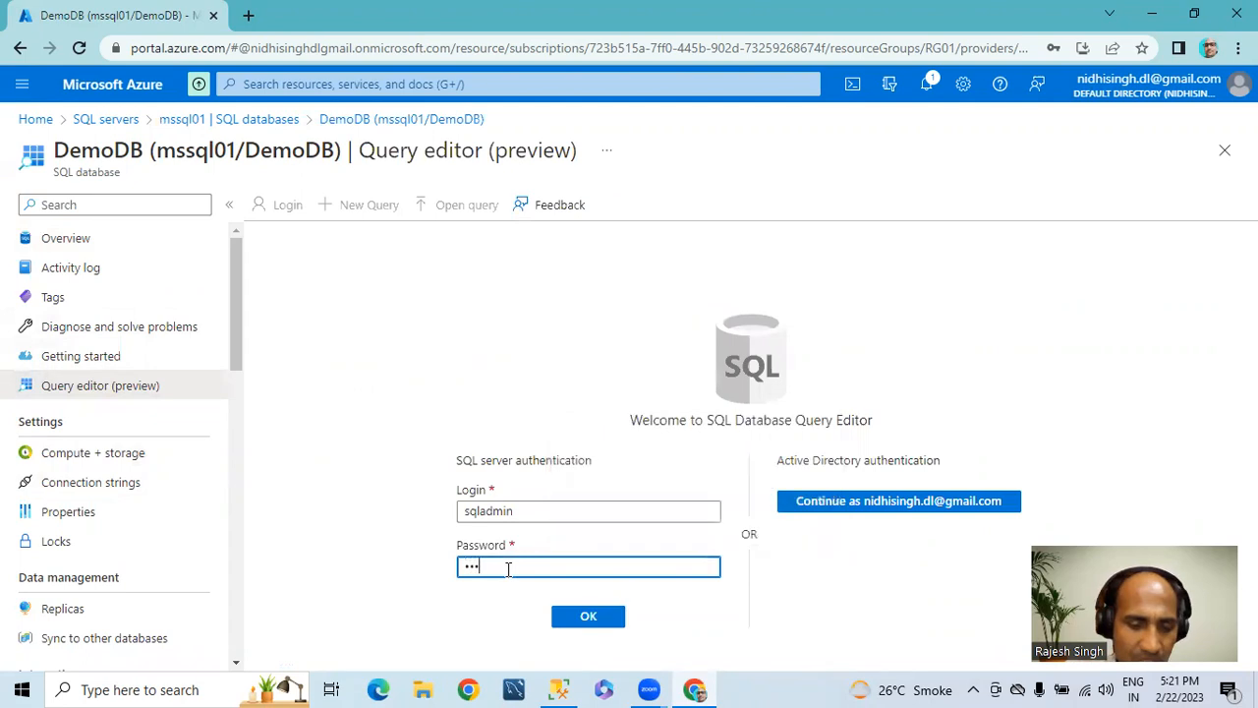
{"action": "type", "text": "*******"}
{"action": "left_click", "coordinate": [587, 619]}
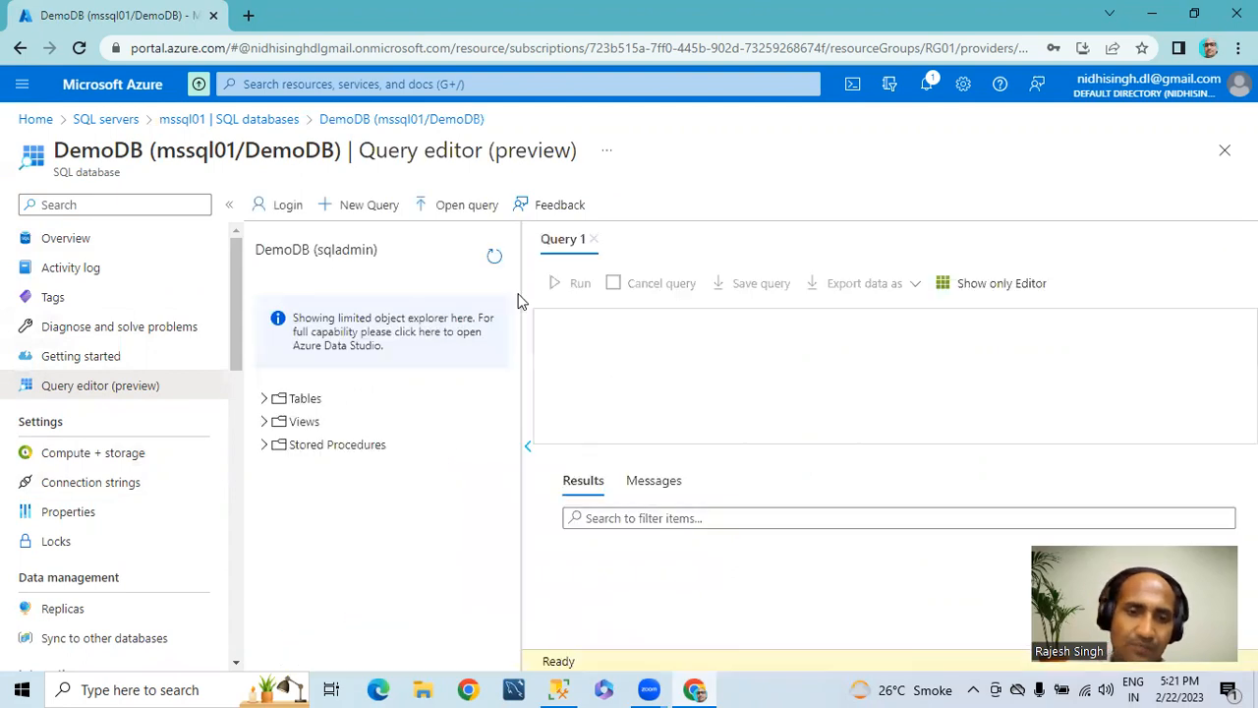
Step: Hide the resource menu, and write and run "create table tblEmployee(Empno int,Ename varchar(50))" in the query editor
{"action": "left_click", "coordinate": [229, 204]}
{"action": "left_click", "coordinate": [460, 334]}
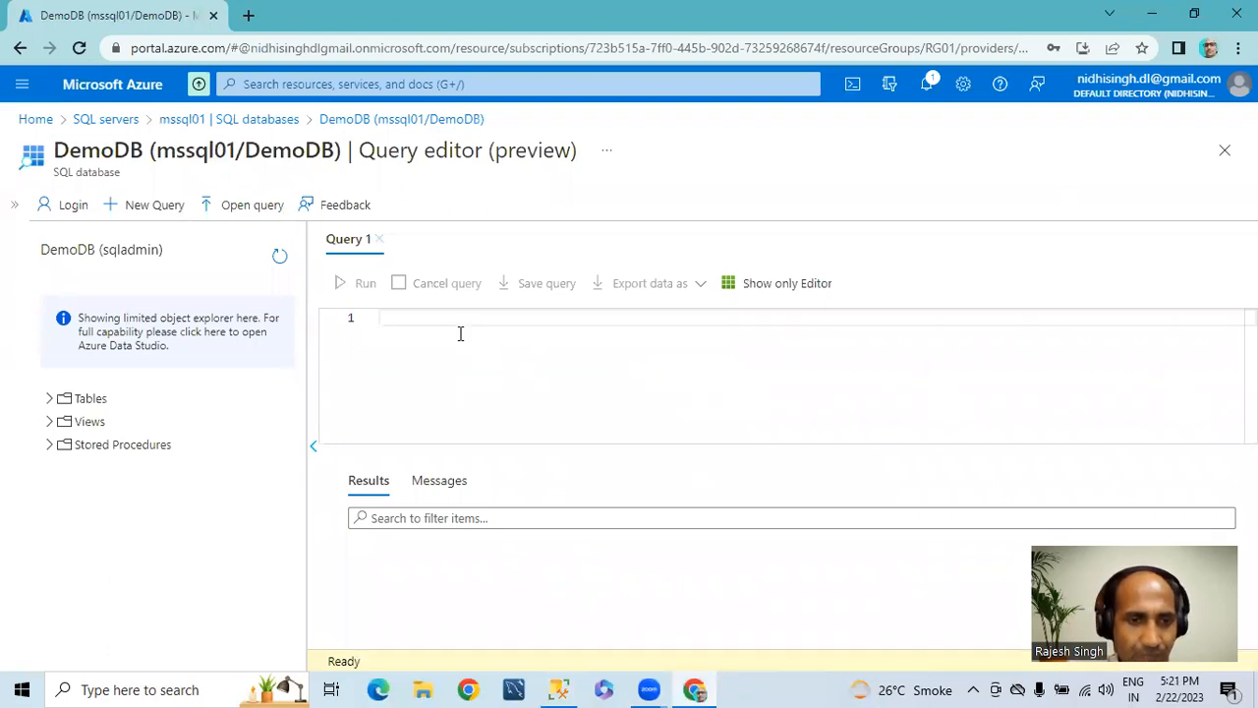
{"action": "type", "text": "create table"}
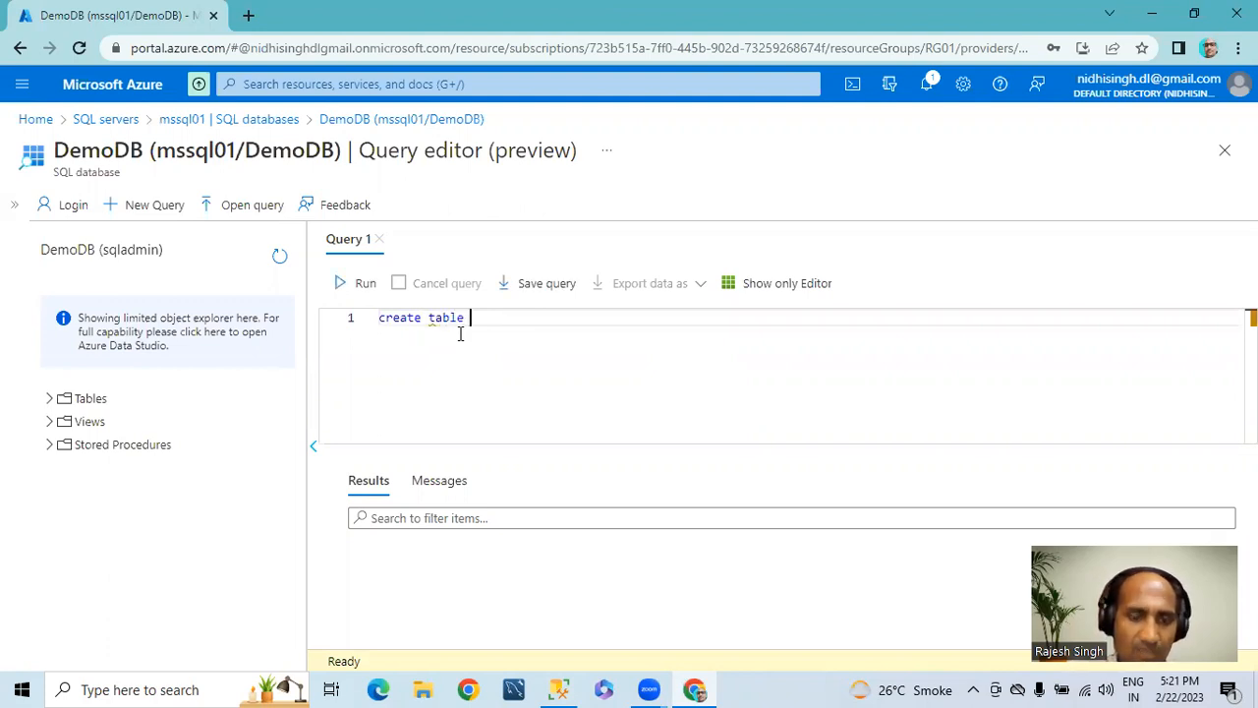
{"action": "type", "text": " tblEmploye"}
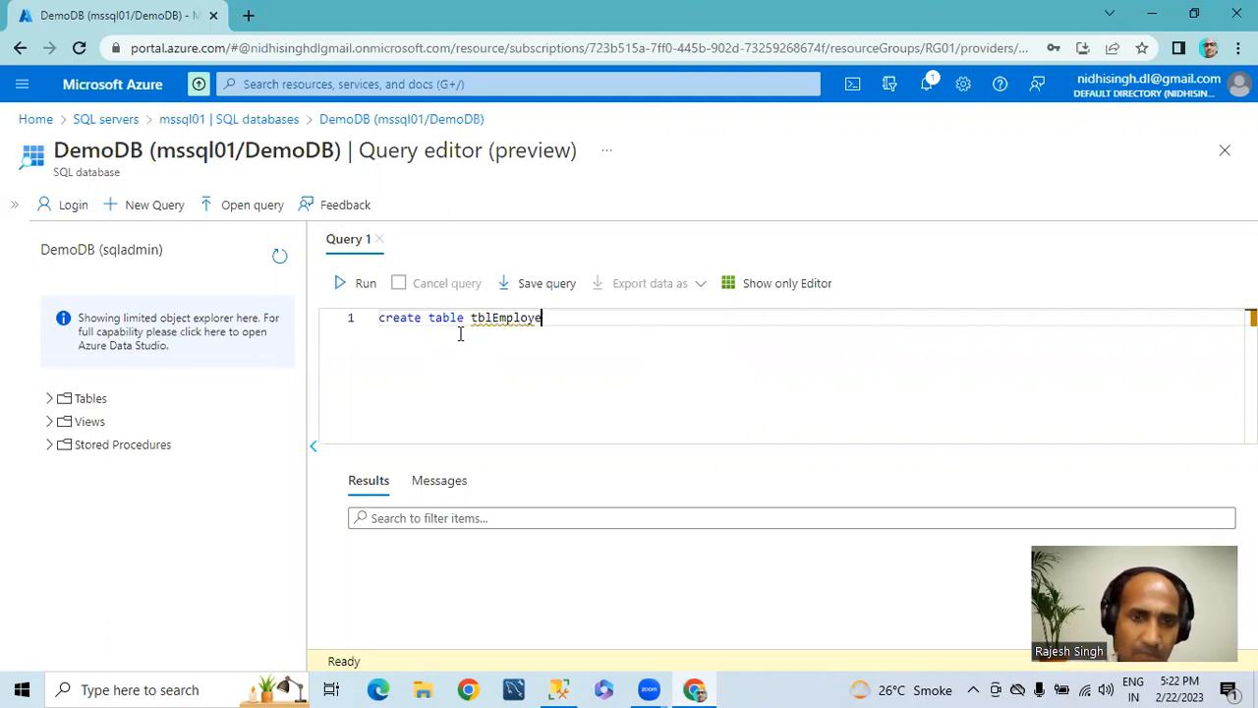
{"action": "type", "text": "e(Emp"}
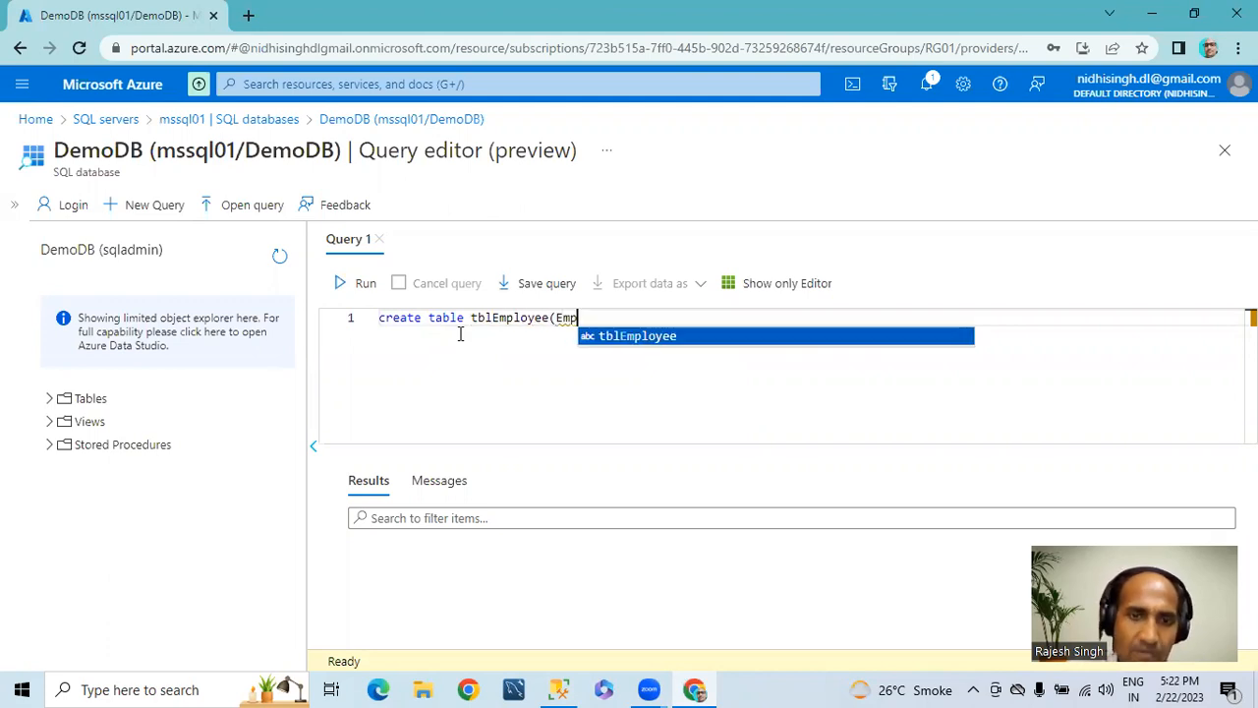
{"action": "type", "text": "no int,Ename varchar(50))"}
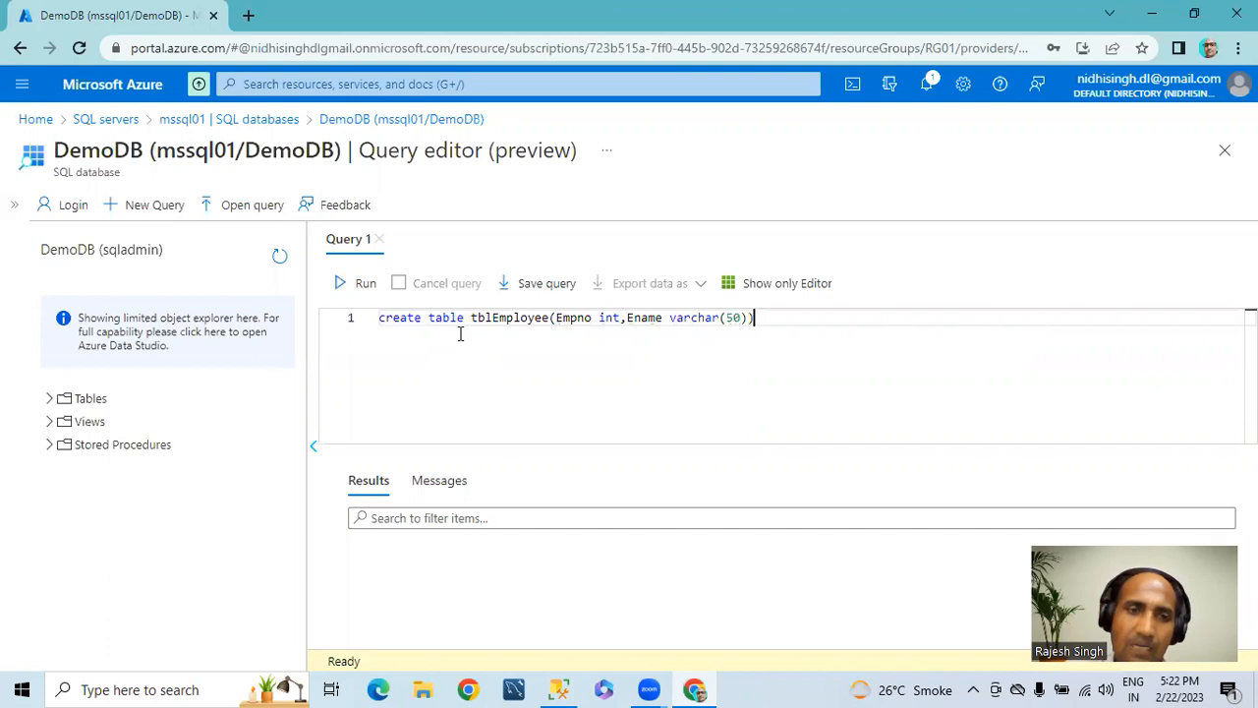
{"action": "left_click", "coordinate": [366, 285]}
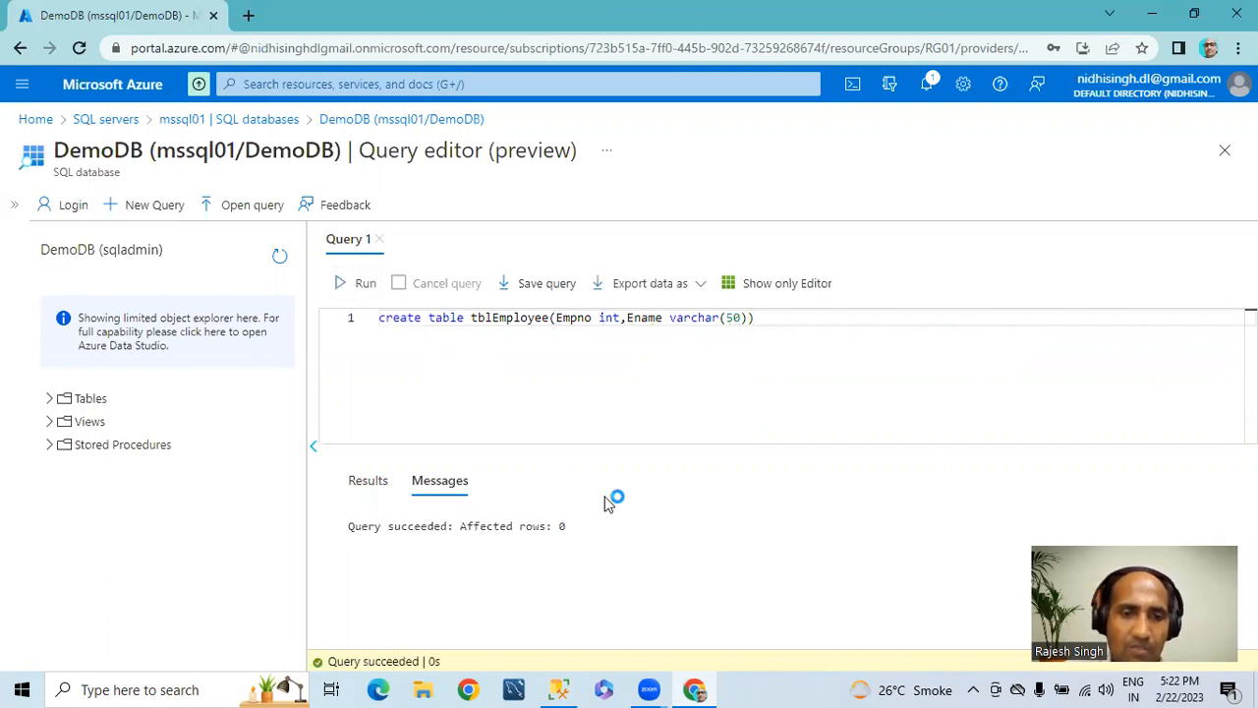
Step: Replace the statement with an insert into tblEmployee using Empno 1001 and the first employee's name, run it and check the message
{"action": "left_click_drag", "start_coordinate": [777, 331], "coordinate": [248, 330]}
{"action": "key", "text": "Delete"}
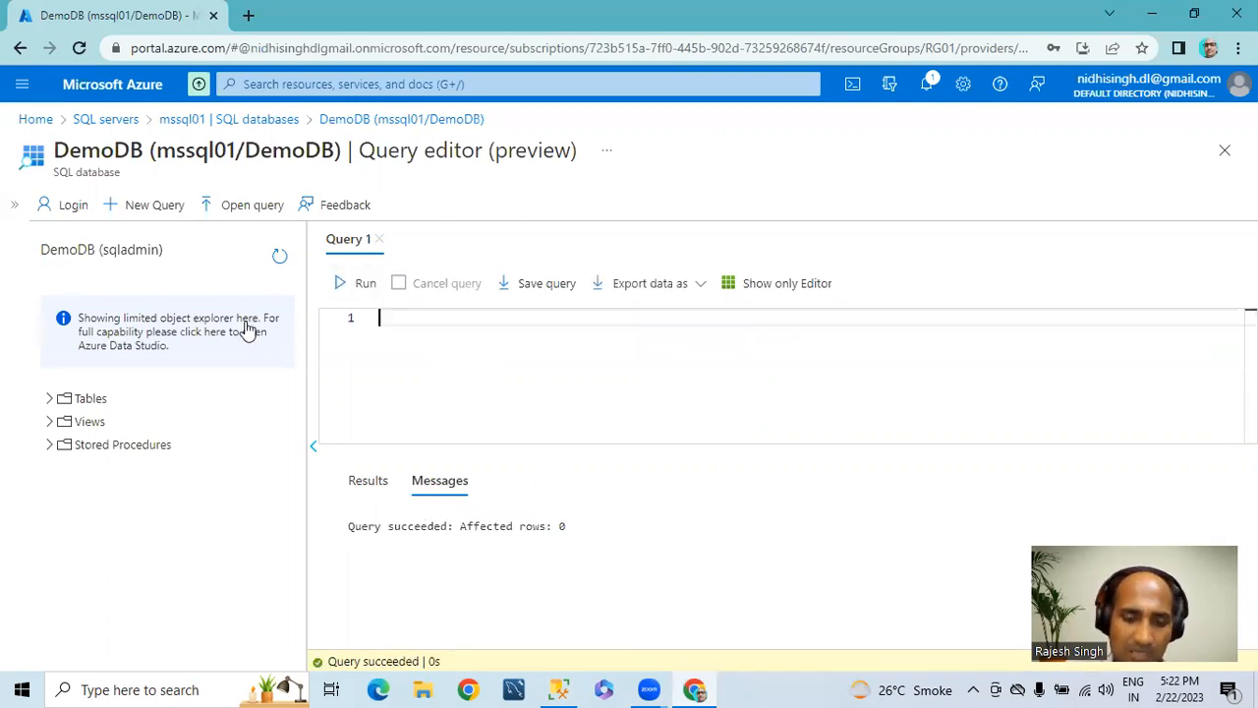
{"action": "type", "text": "insert "}
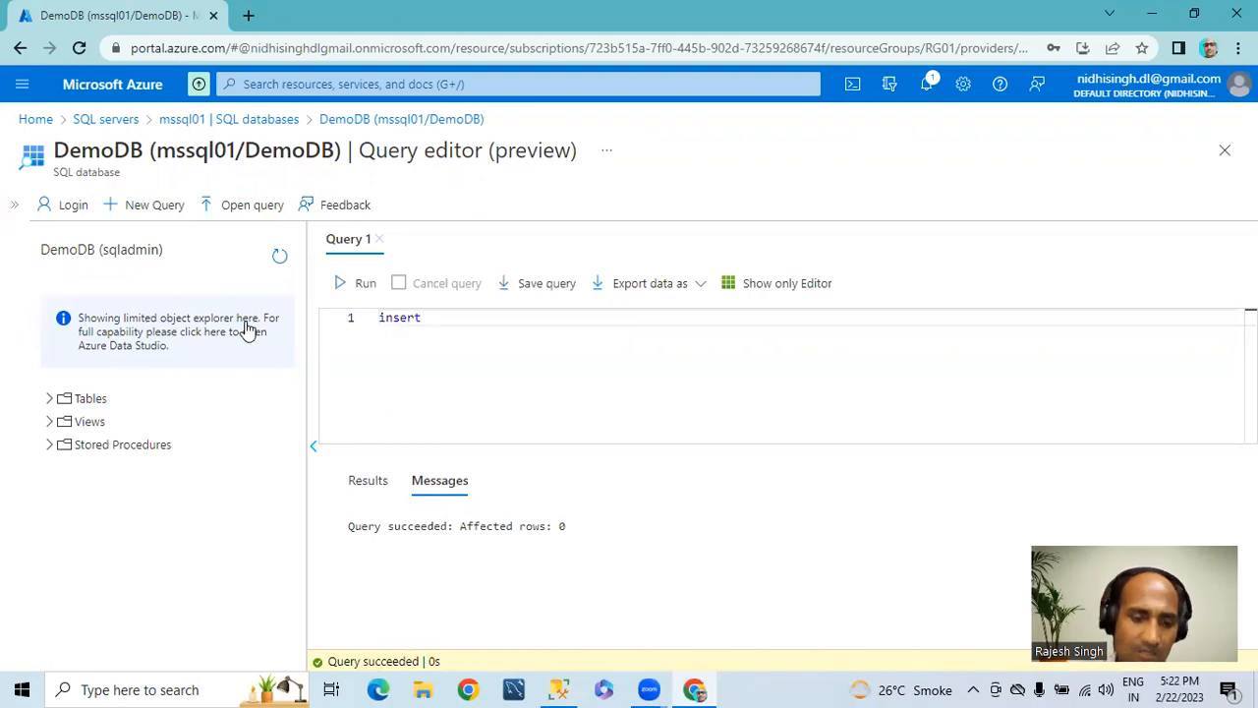
{"action": "type", "text": "into "}
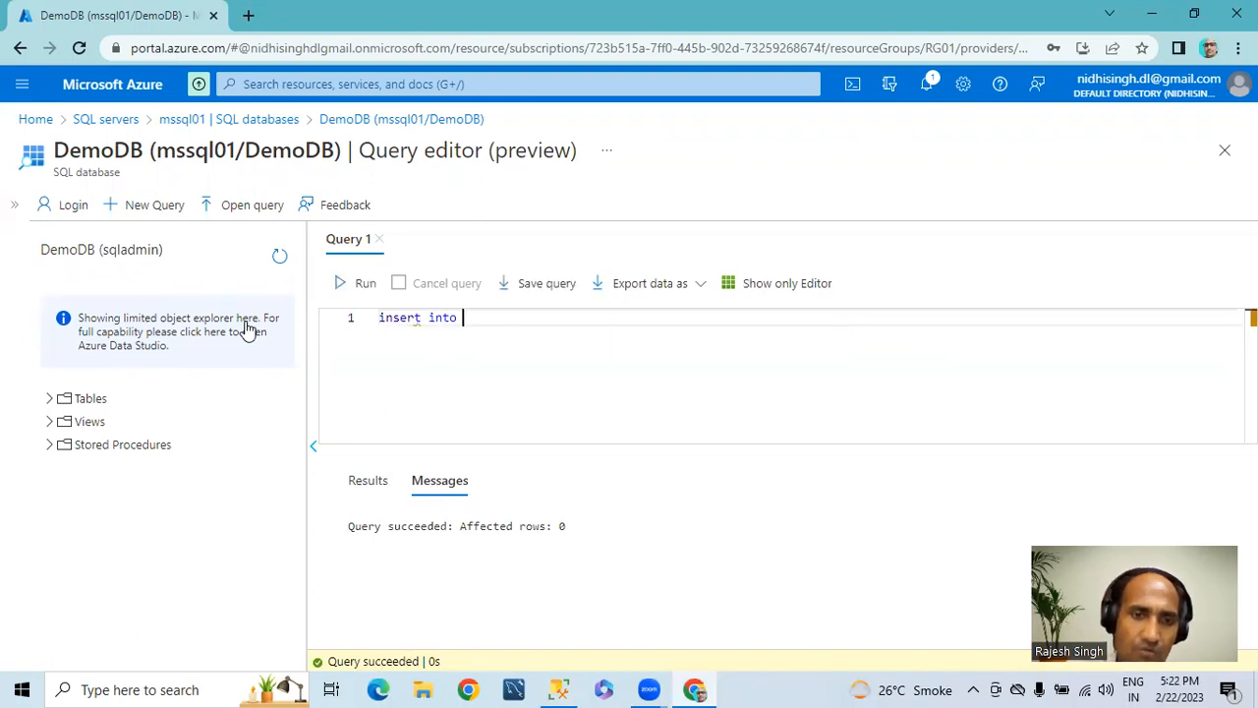
{"action": "type", "text": "tblEmployee values(1"}
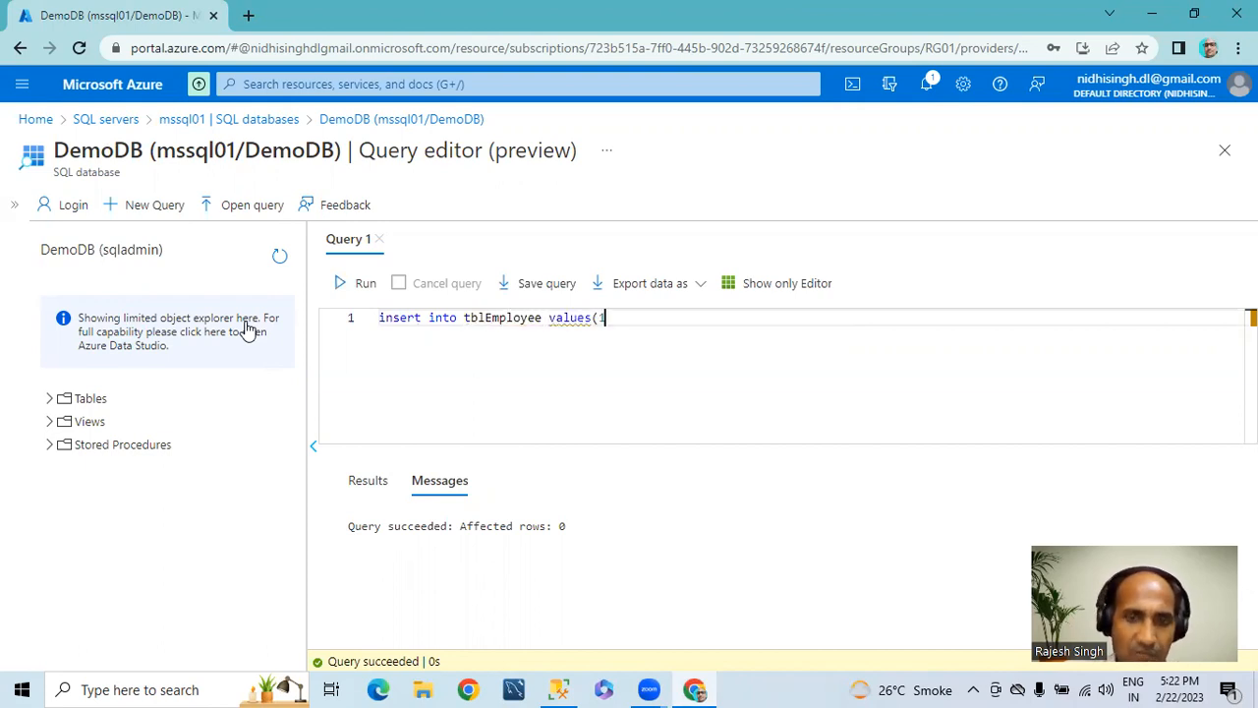
{"action": "type", "text": "001,"}
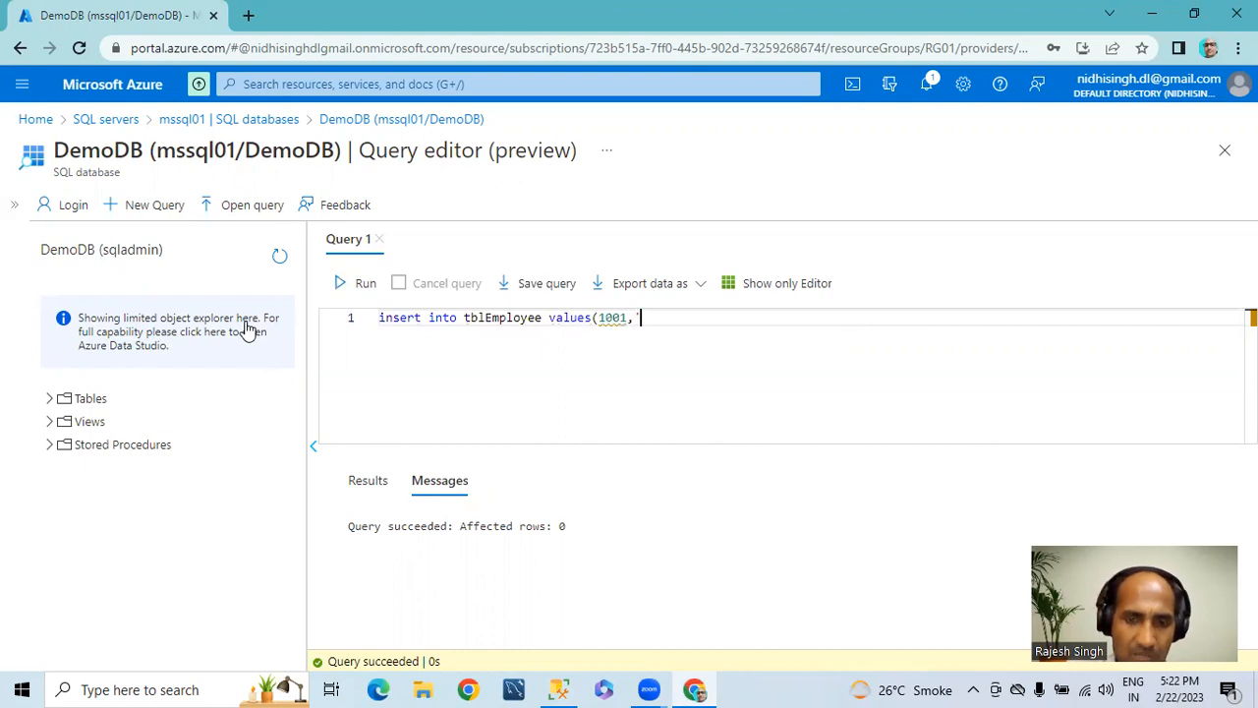
{"action": "type", "text": "'Rahul'"}
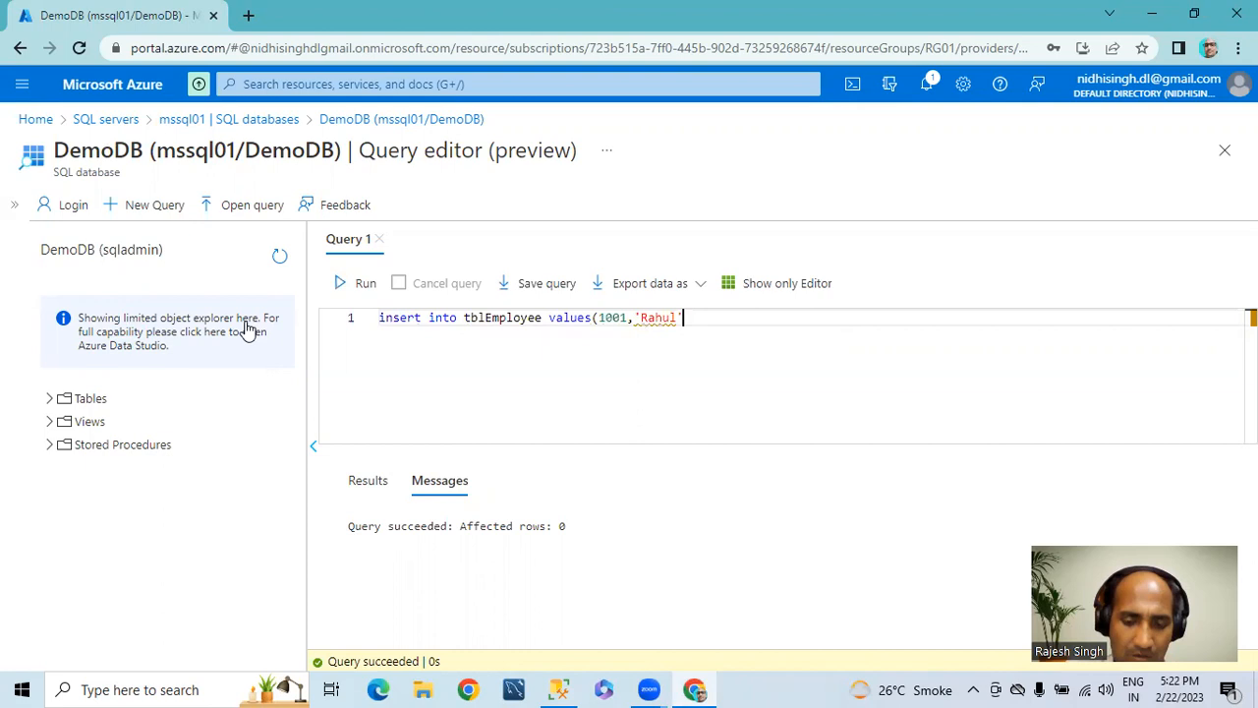
{"action": "left_click", "coordinate": [356, 285]}
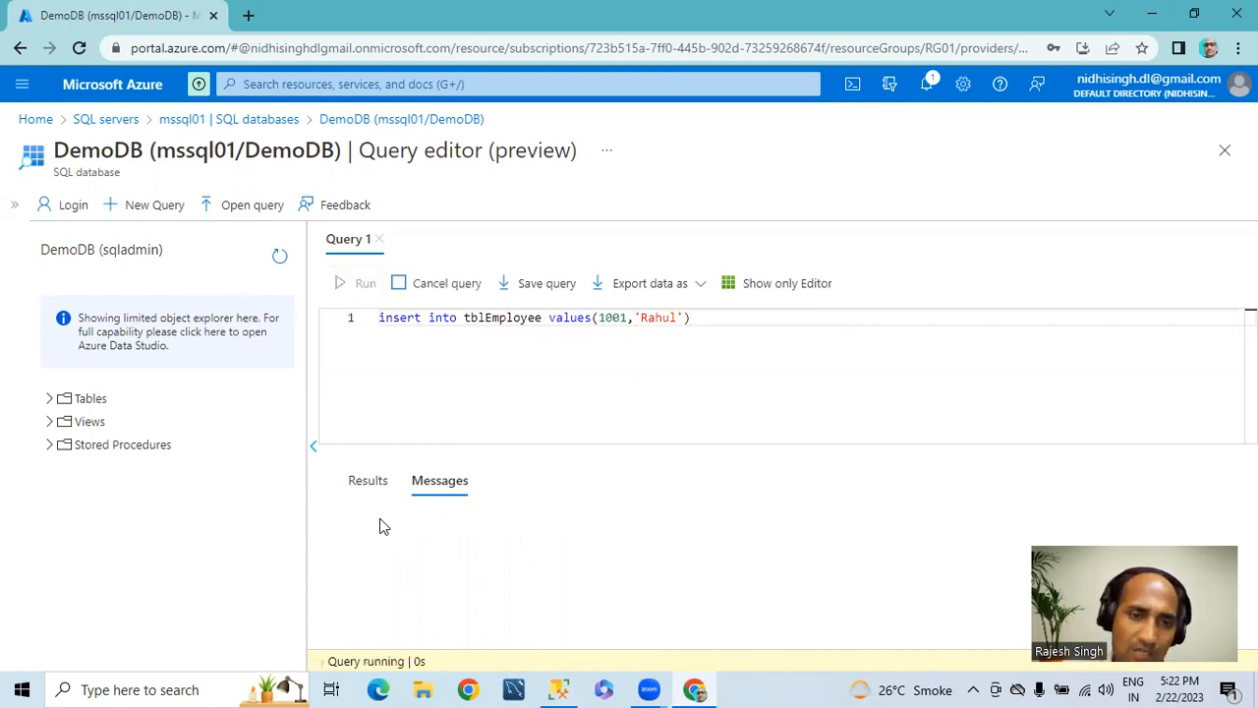
{"action": "left_click_drag", "start_coordinate": [345, 533], "coordinate": [602, 538]}
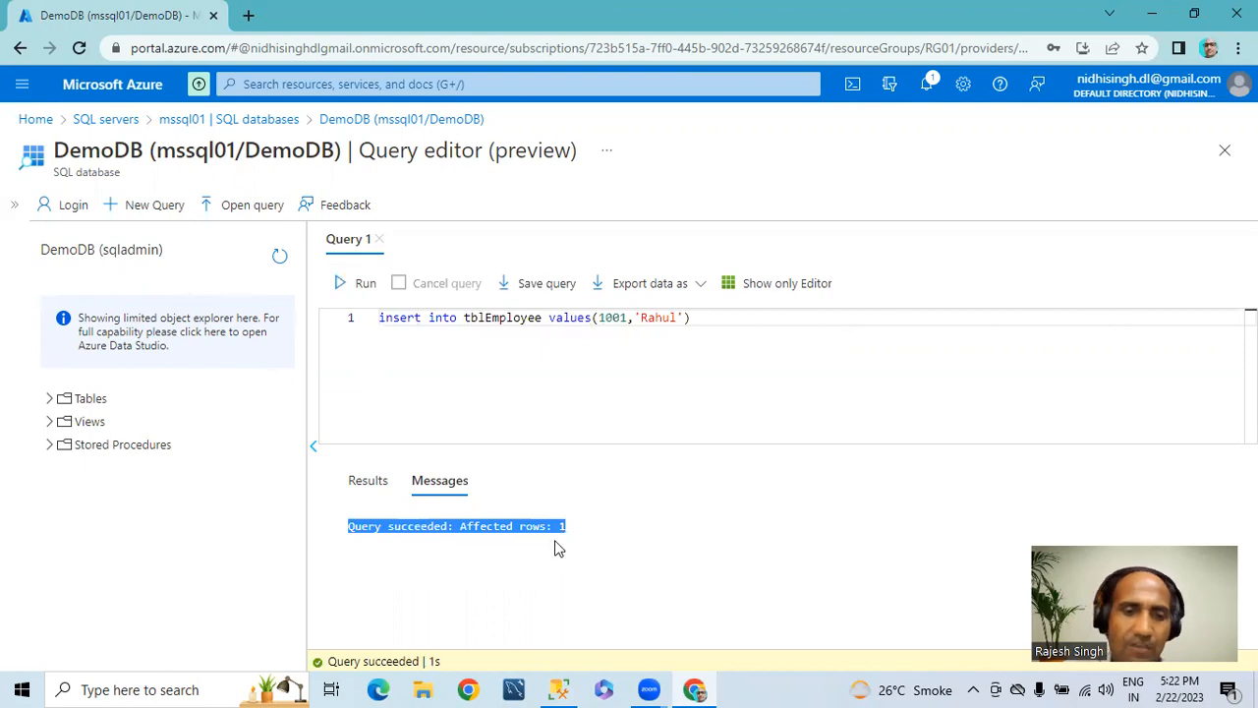
{"action": "left_click", "coordinate": [571, 365]}
Step: Change the insert statement's values to Empno 1002 and the second employee's name, and run it
{"action": "left_click", "coordinate": [626, 318]}
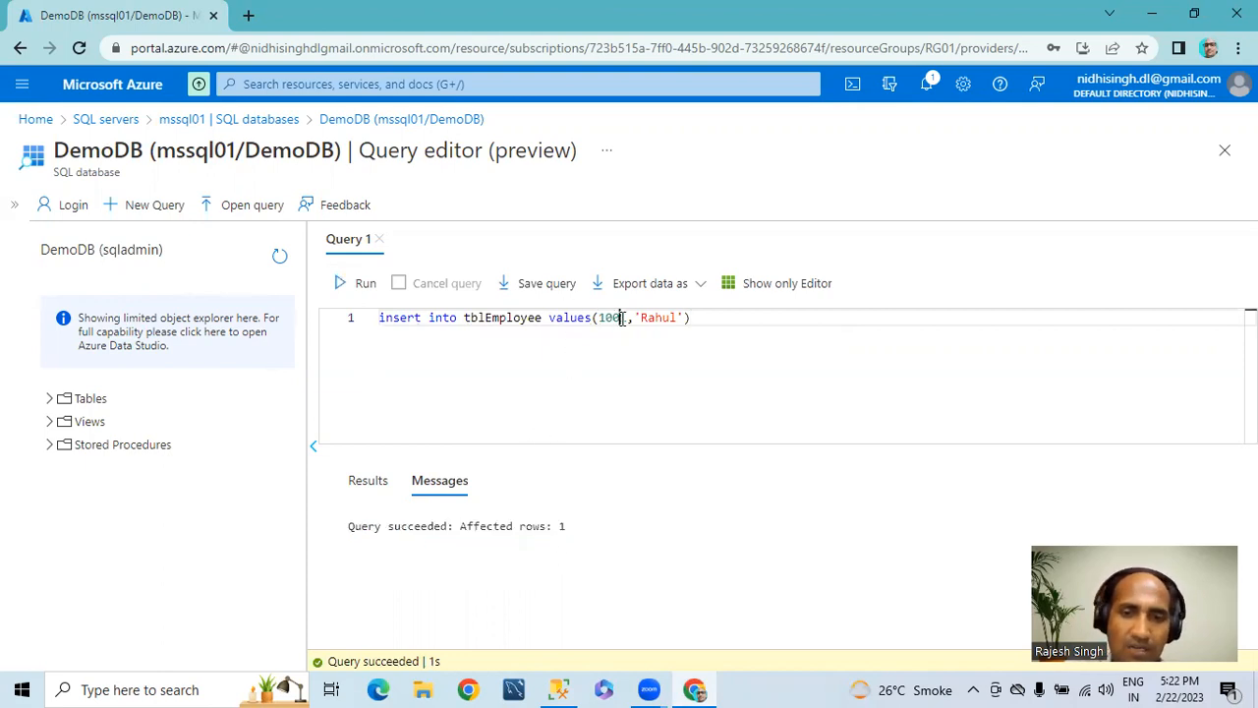
{"action": "key", "text": "BackSpace"}
{"action": "type", "text": "2"}
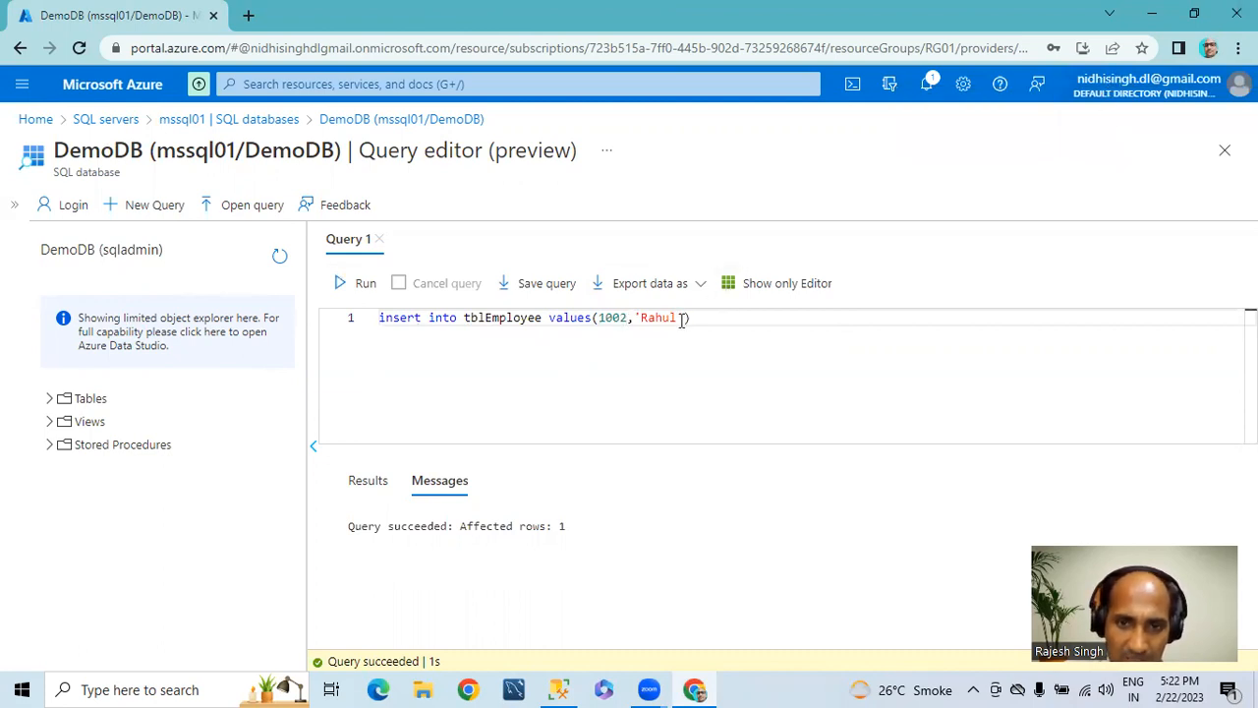
{"action": "key", "text": "Delete"}
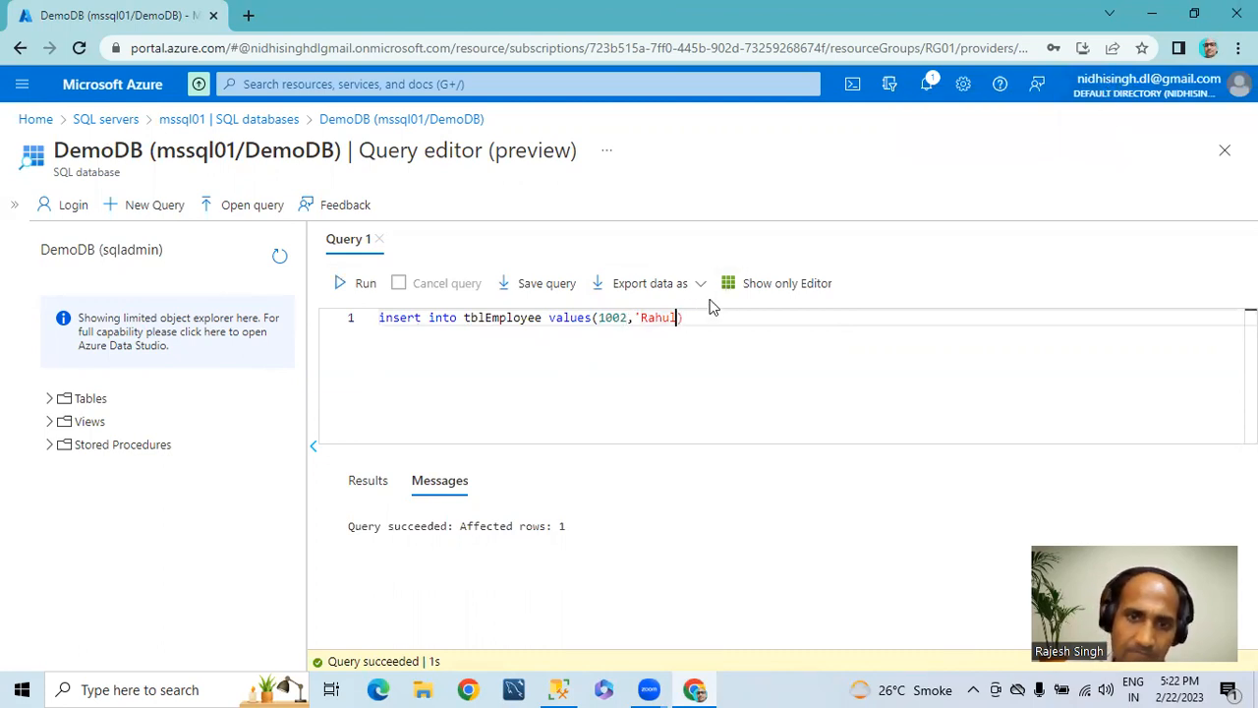
{"action": "key", "text": "BackSpace"}
{"action": "key", "text": "BackSpace"}
{"action": "key", "text": "BackSpace"}
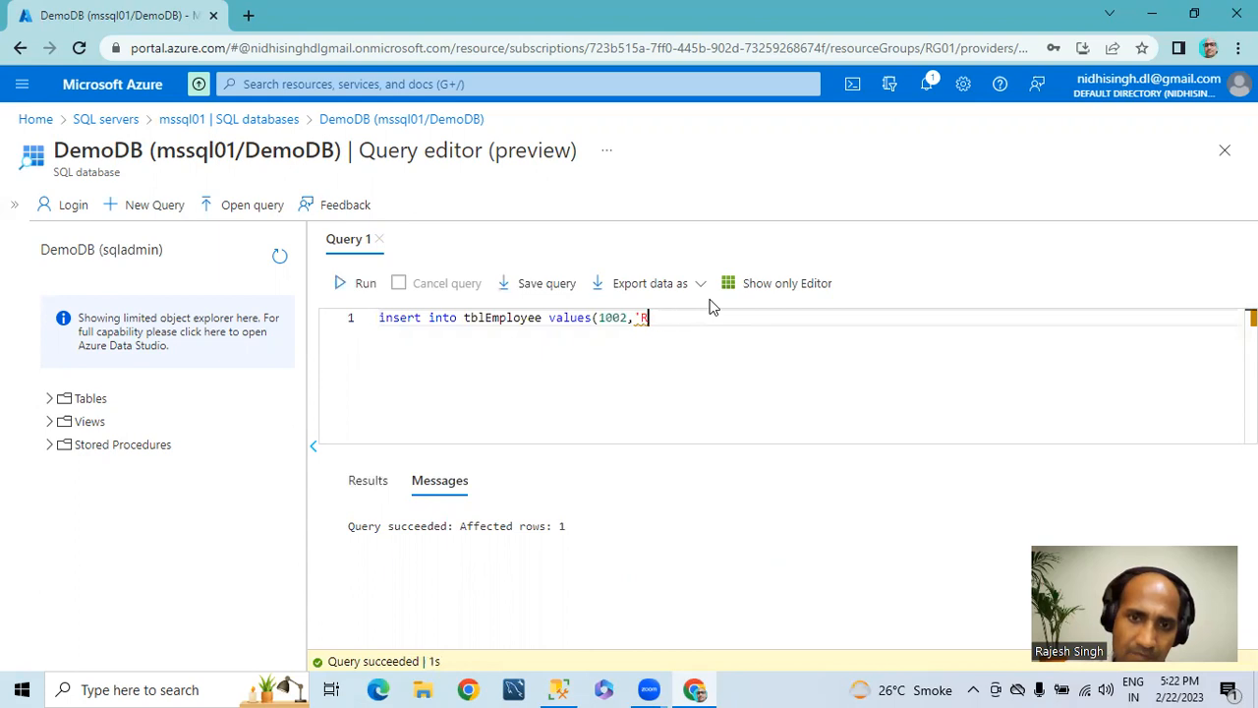
{"action": "type", "text": "Ram"}
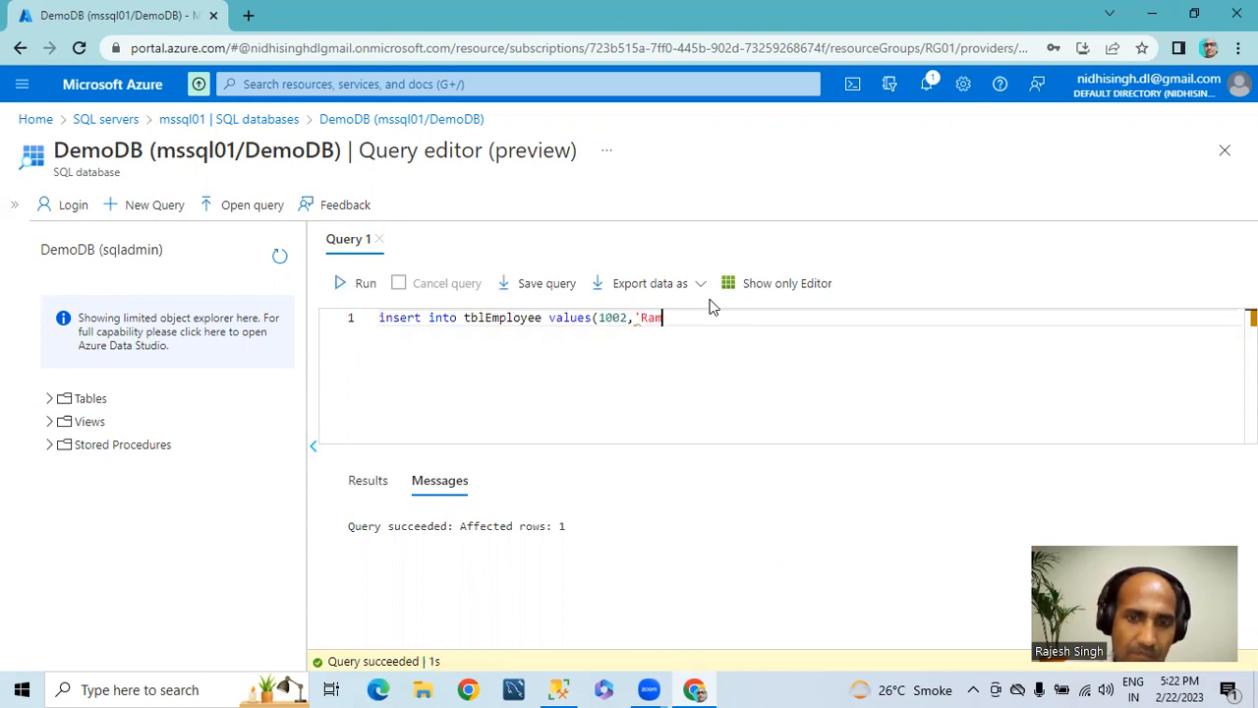
{"action": "left_click", "coordinate": [356, 285]}
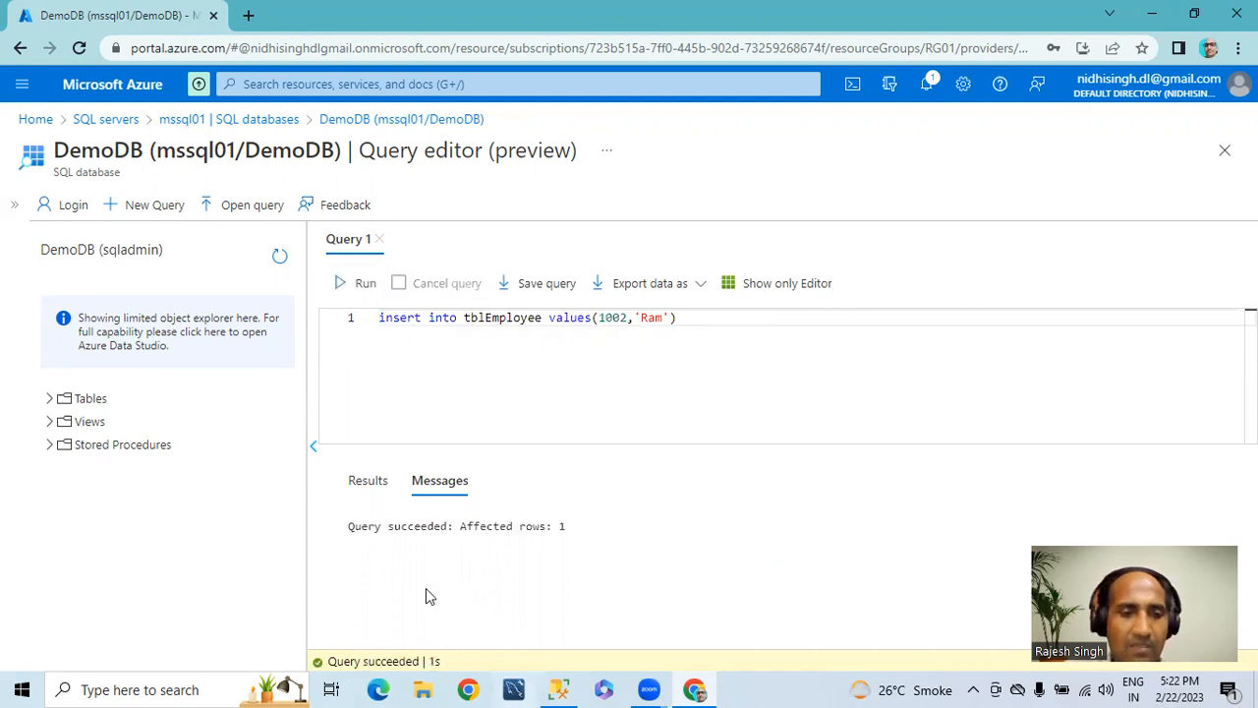
Step: Replace the insert statement with "select * from tblEmployee", run it and highlight the returned rows
{"action": "key", "text": "ctrl+a"}
{"action": "key", "text": "BackSpace"}
{"action": "type", "text": "select "}
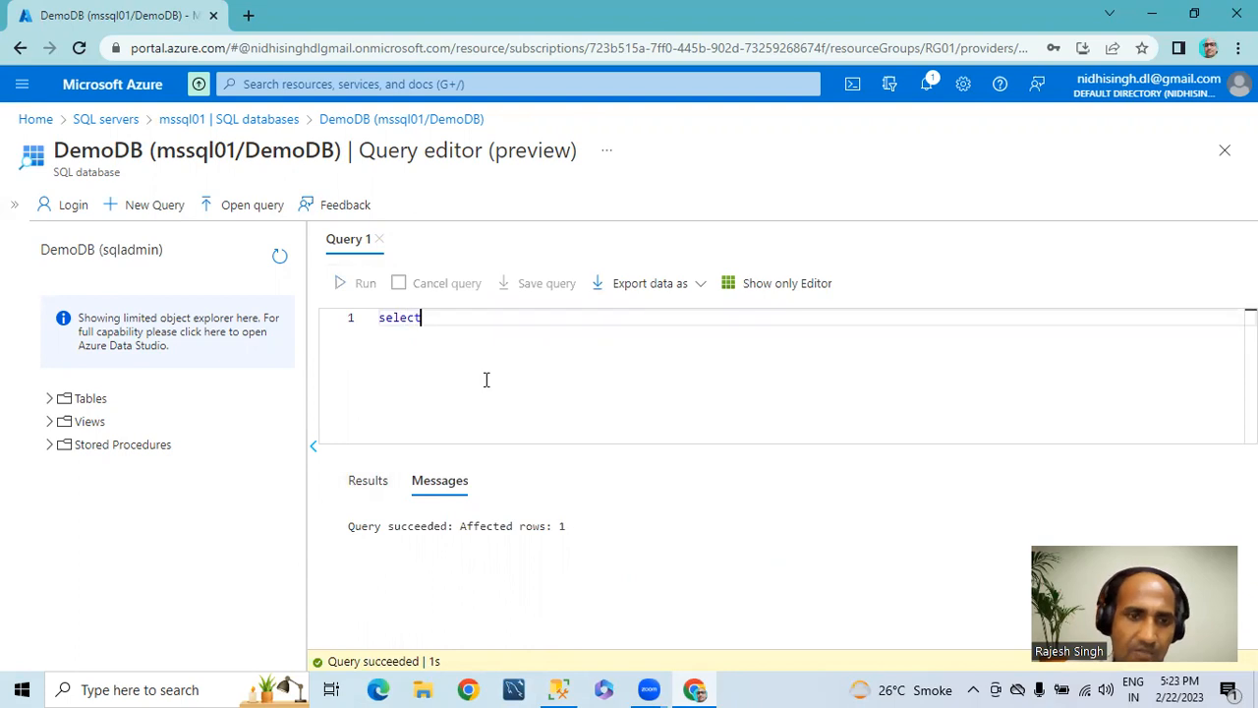
{"action": "type", "text": "* from t"}
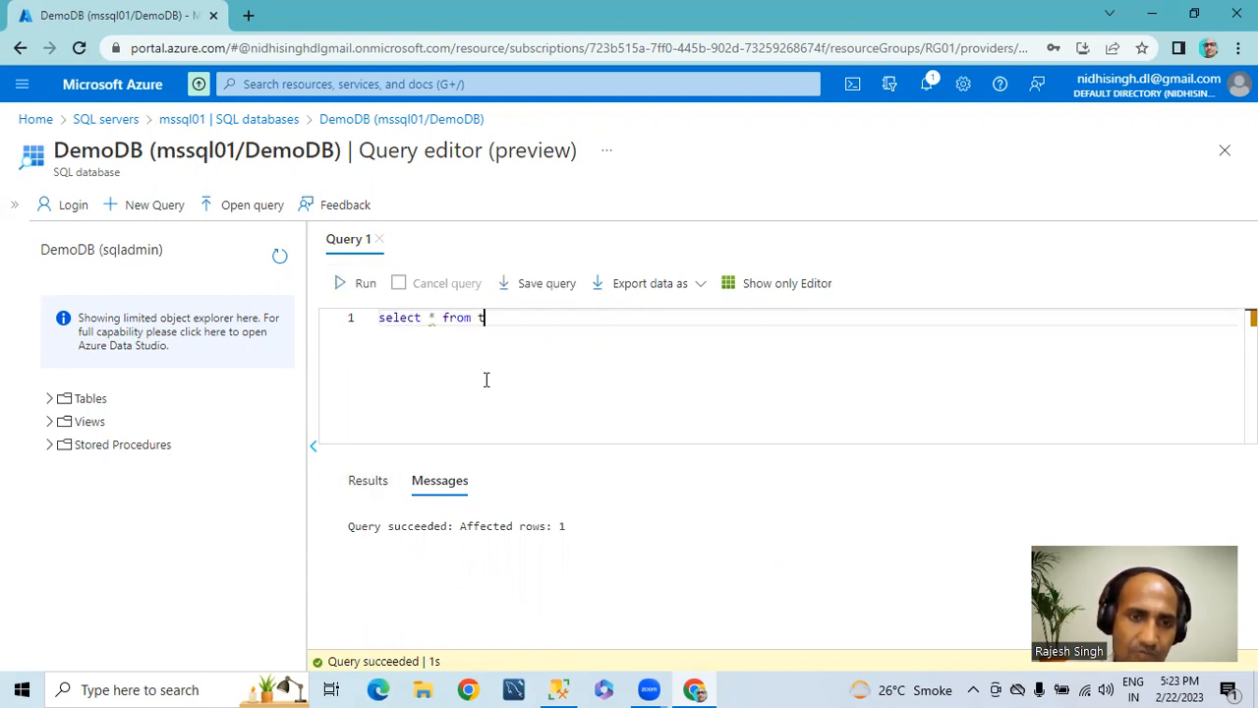
{"action": "type", "text": "nlblEmployee"}
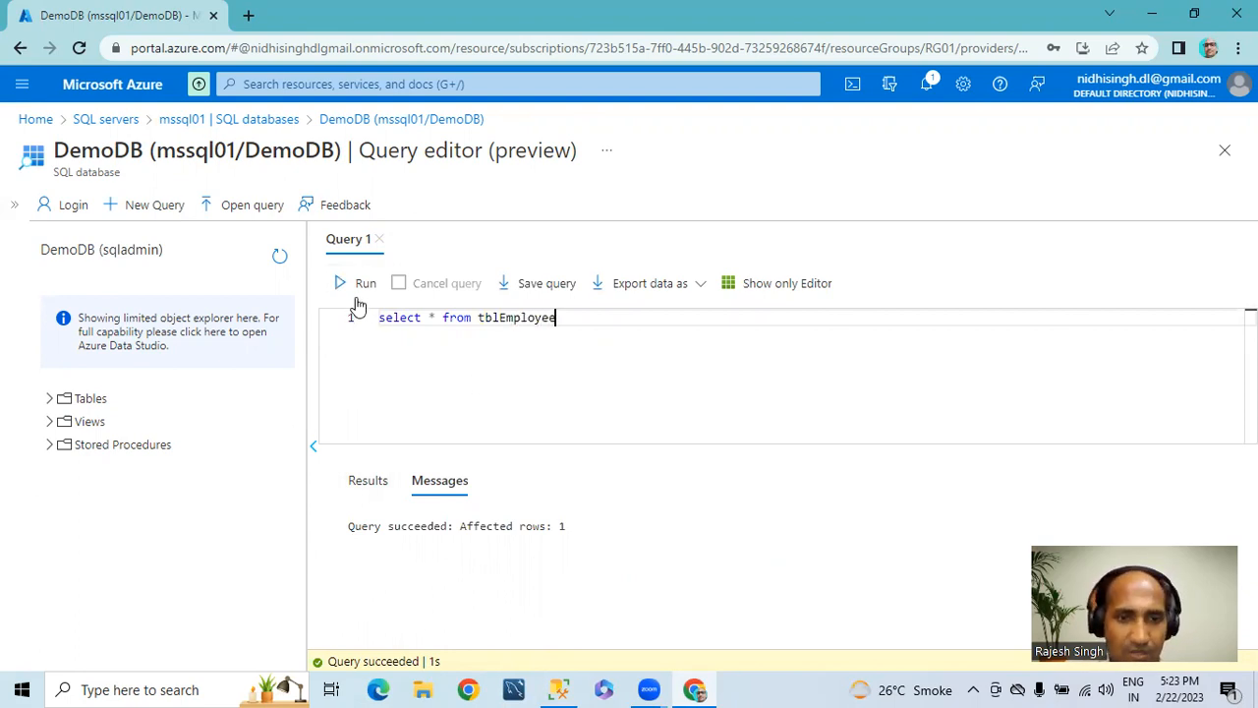
{"action": "left_click", "coordinate": [354, 288]}
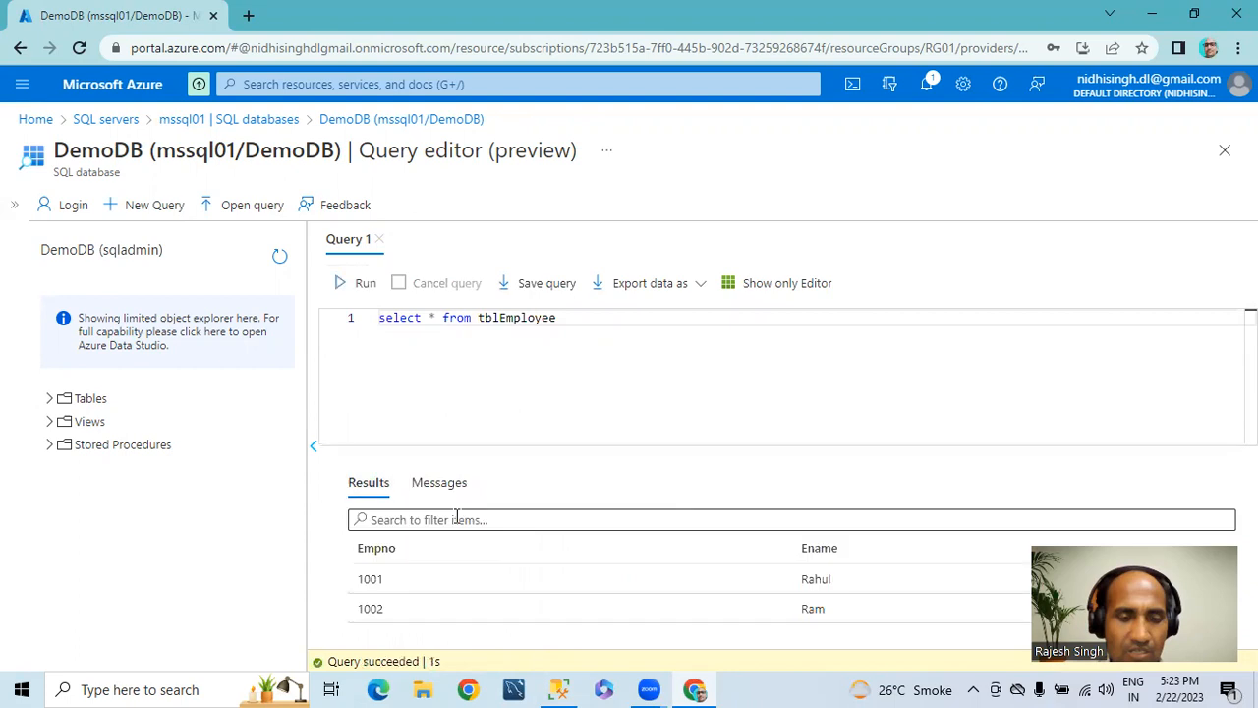
{"action": "left_click_drag", "start_coordinate": [362, 579], "coordinate": [895, 617]}
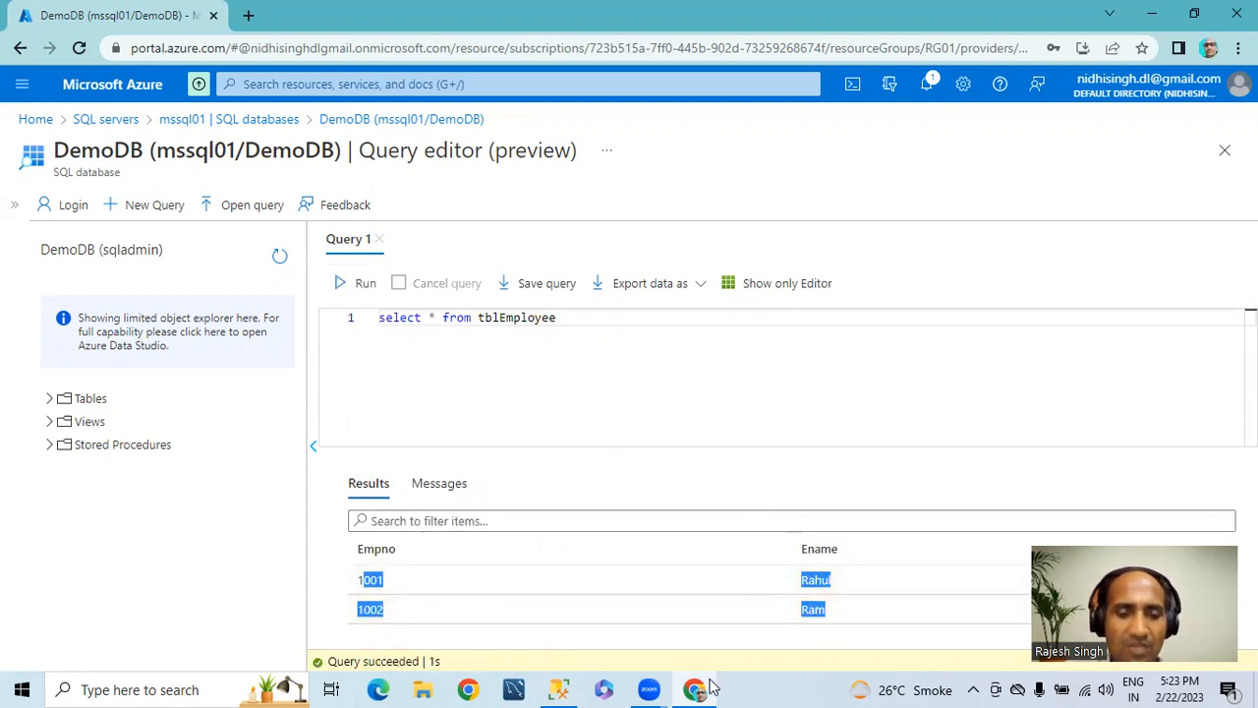
Step: Switch to SQL Server Management Studio, set the query's database to DemoDB and clear the old statement
{"action": "left_click", "coordinate": [558, 688]}
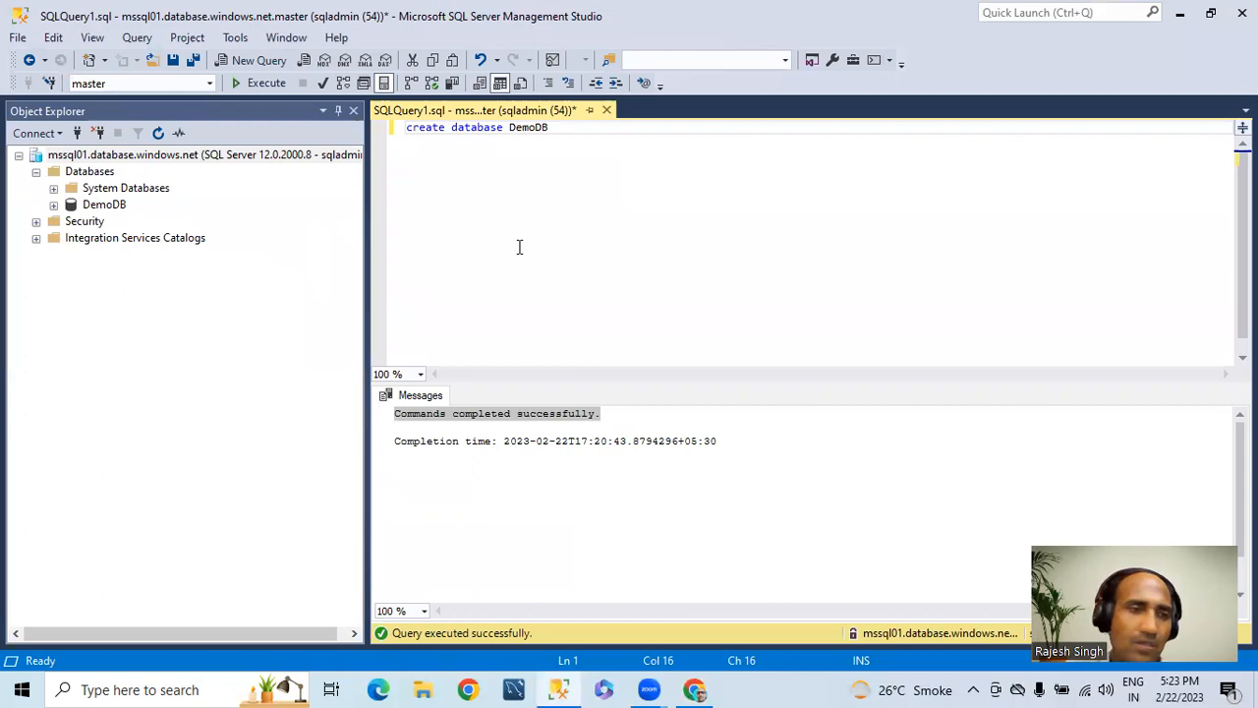
{"action": "left_click", "coordinate": [213, 82]}
{"action": "left_click", "coordinate": [101, 100]}
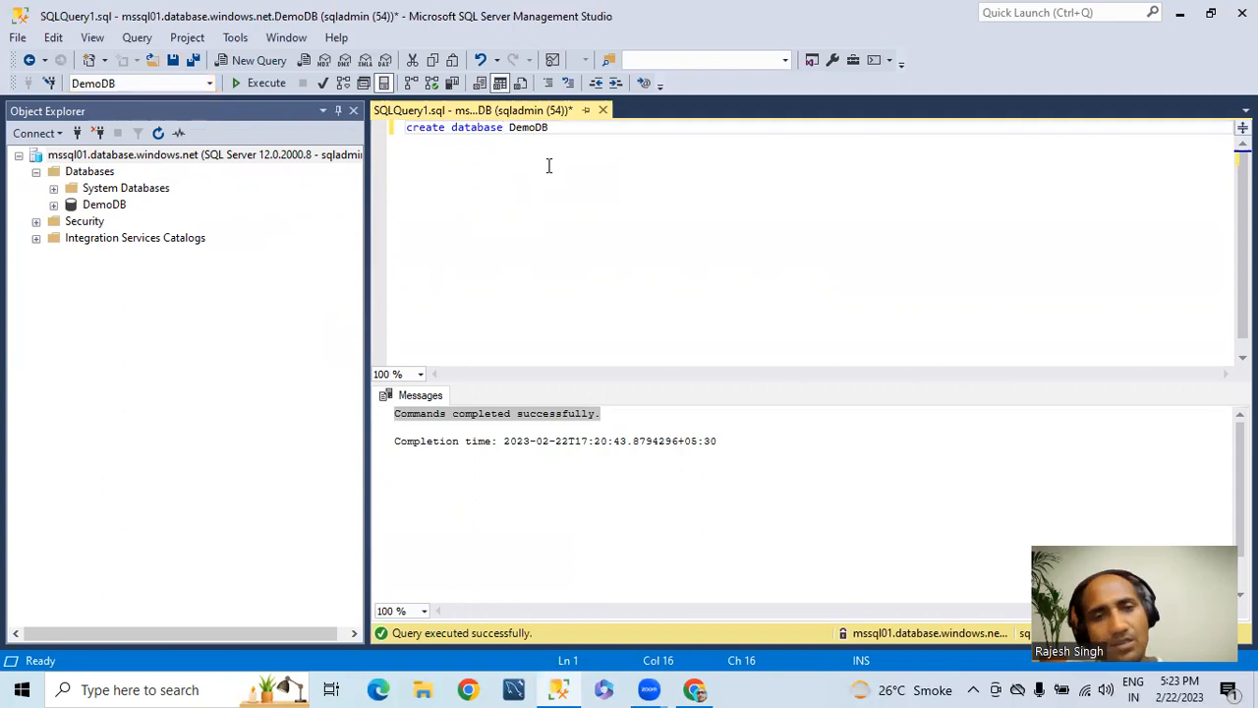
{"action": "key", "text": "ctrl+a"}
{"action": "key", "text": "Delete"}
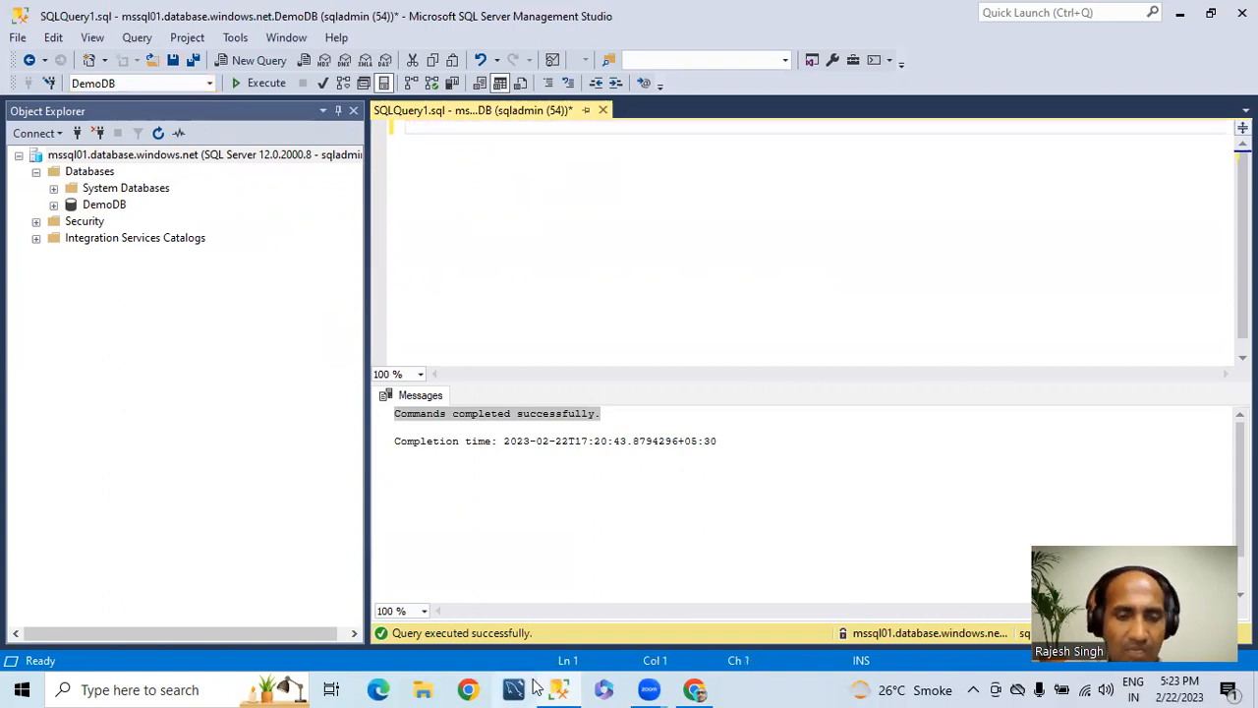
Step: Copy "select * from tblEmployee" from the Azure portal's query editor into the empty query in SQL Server Management Studio
{"action": "left_click", "coordinate": [693, 689]}
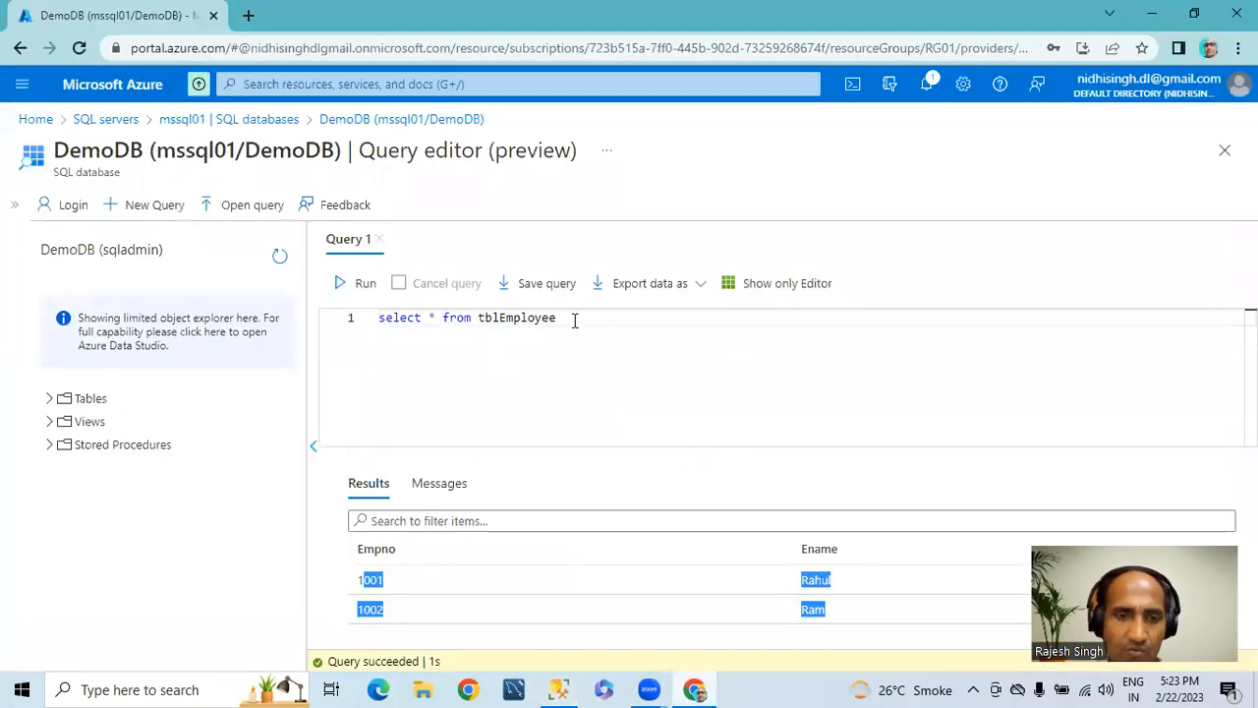
{"action": "left_click_drag", "start_coordinate": [576, 318], "coordinate": [375, 318]}
{"action": "right_click", "coordinate": [387, 316]}
{"action": "left_click", "coordinate": [425, 389]}
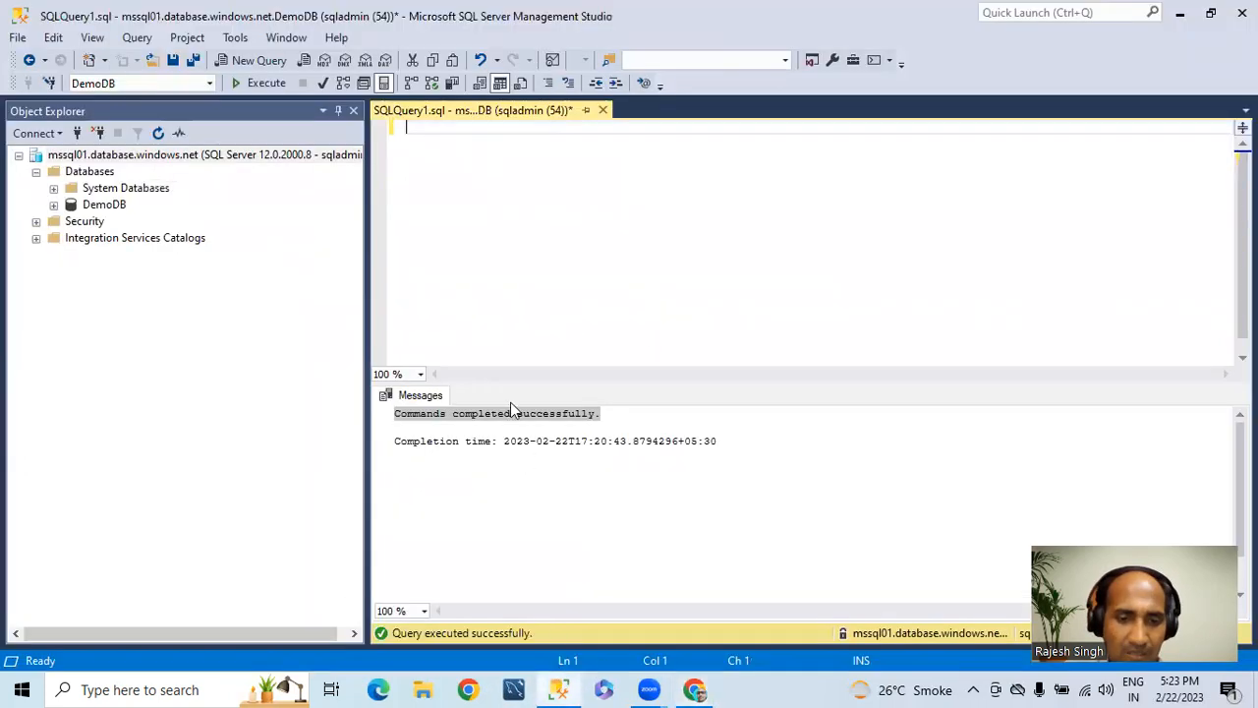
{"action": "left_click", "coordinate": [558, 689]}
{"action": "key", "text": "ctrl+v"}
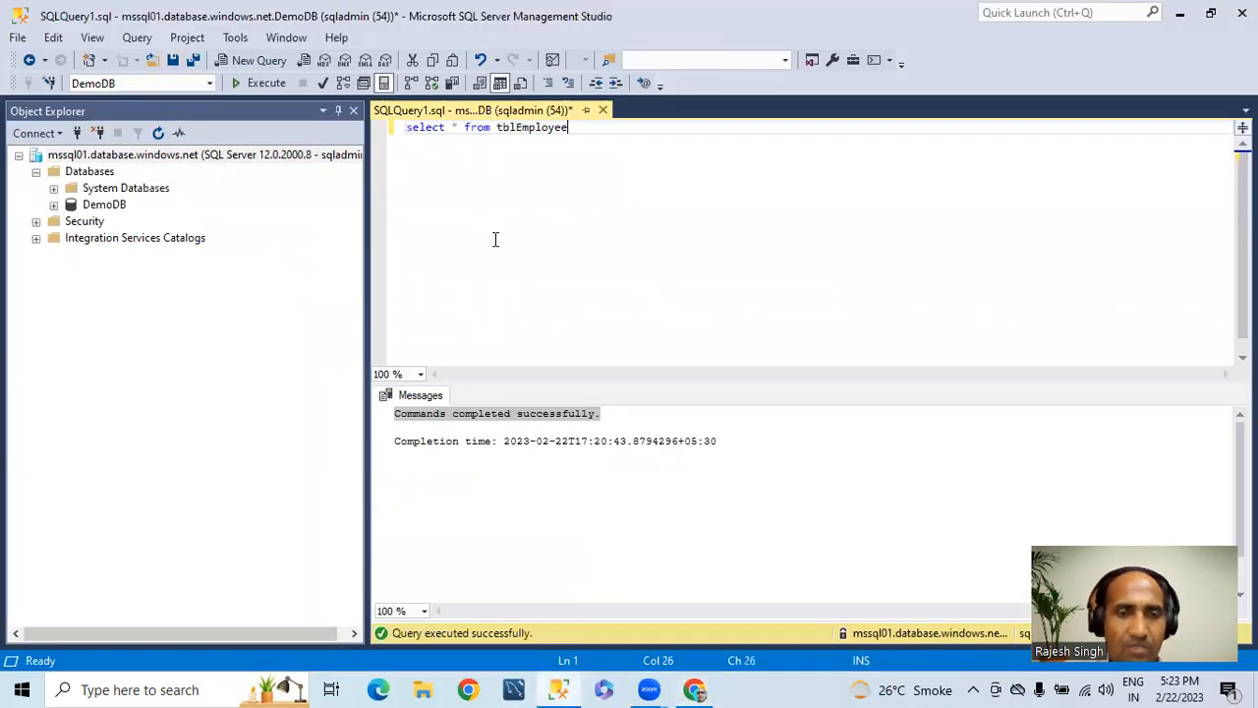
Step: Run "select * from tblEmployee" against DemoDB in SQL Server Management Studio
{"action": "left_click", "coordinate": [244, 86]}
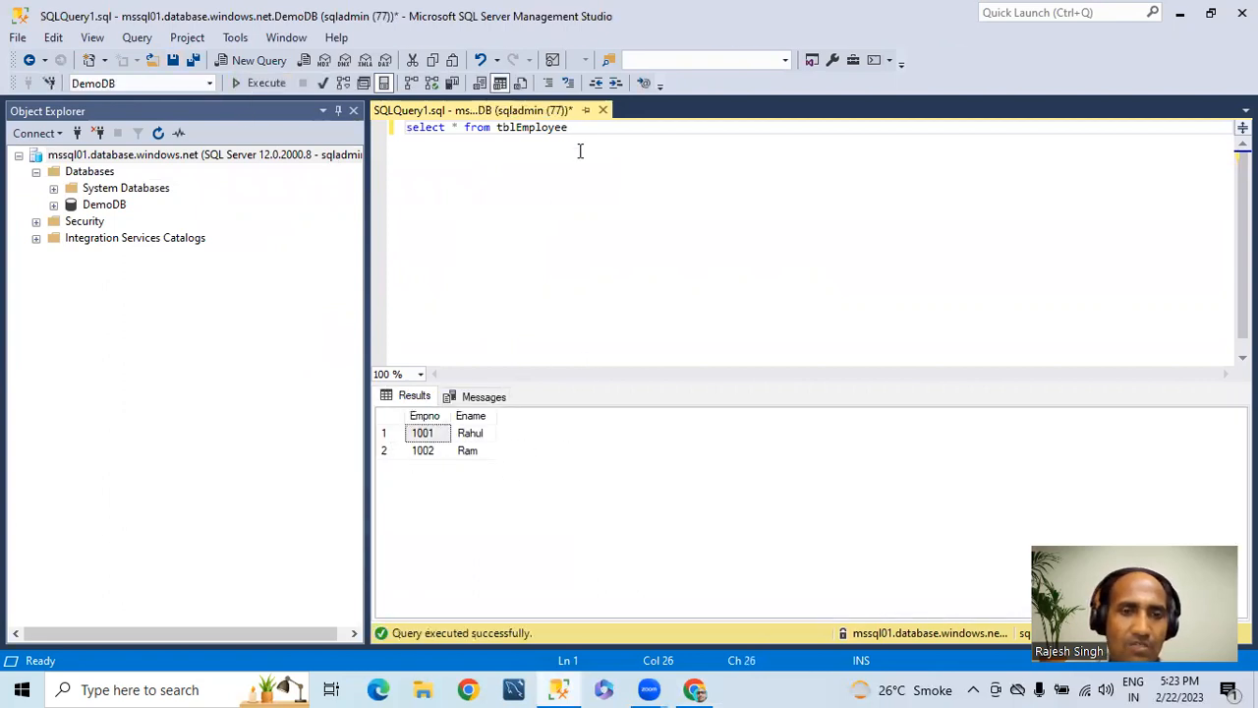
Step: Add "insert into tblEmployee values(1003,'Test')" below the select statement and execute only that insert line
{"action": "key", "text": "Return"}
{"action": "key", "text": "Return"}
{"action": "type", "text": "insert tb"}
{"action": "key", "text": "BackSpace"}
{"action": "key", "text": "BackSpace"}
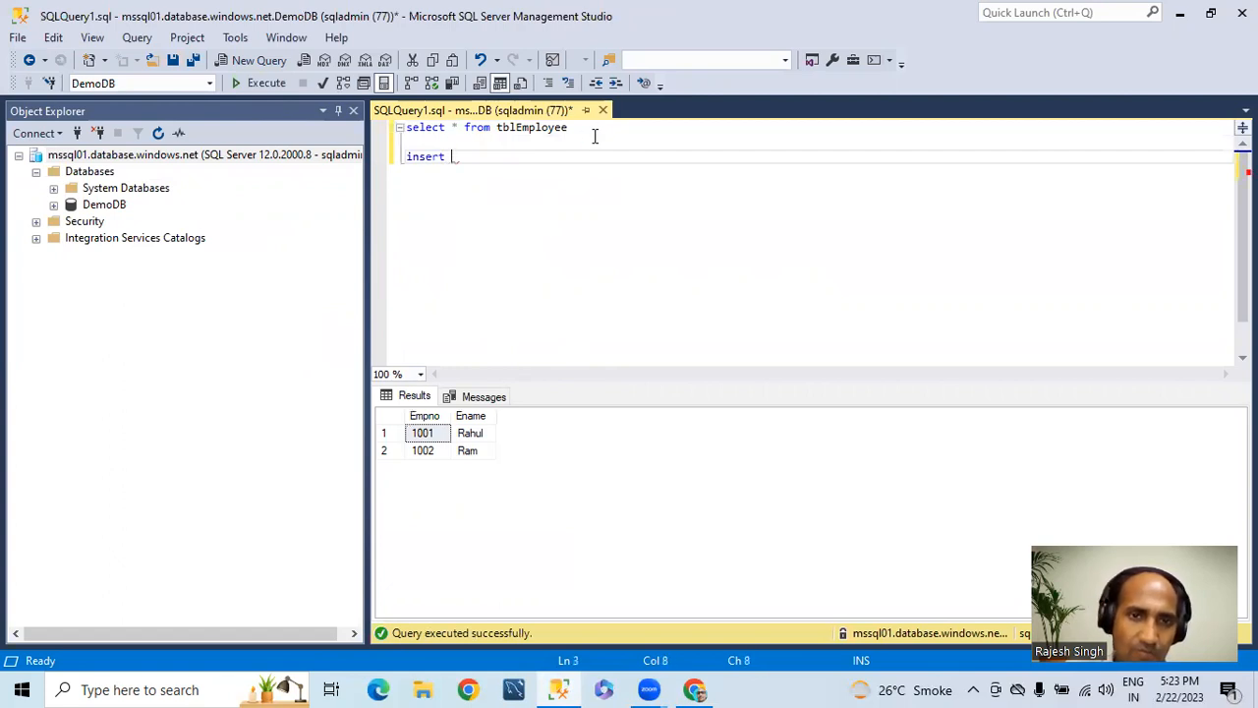
{"action": "type", "text": "into"}
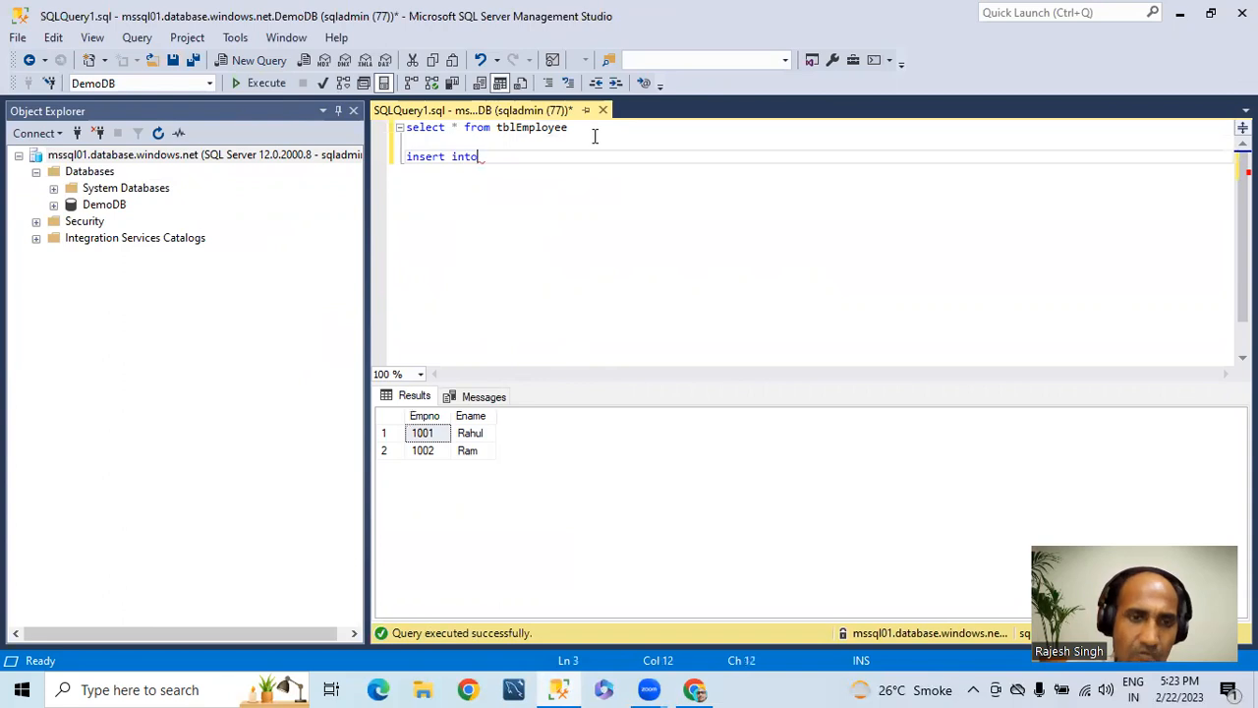
{"action": "type", "text": " tblEmployee val"}
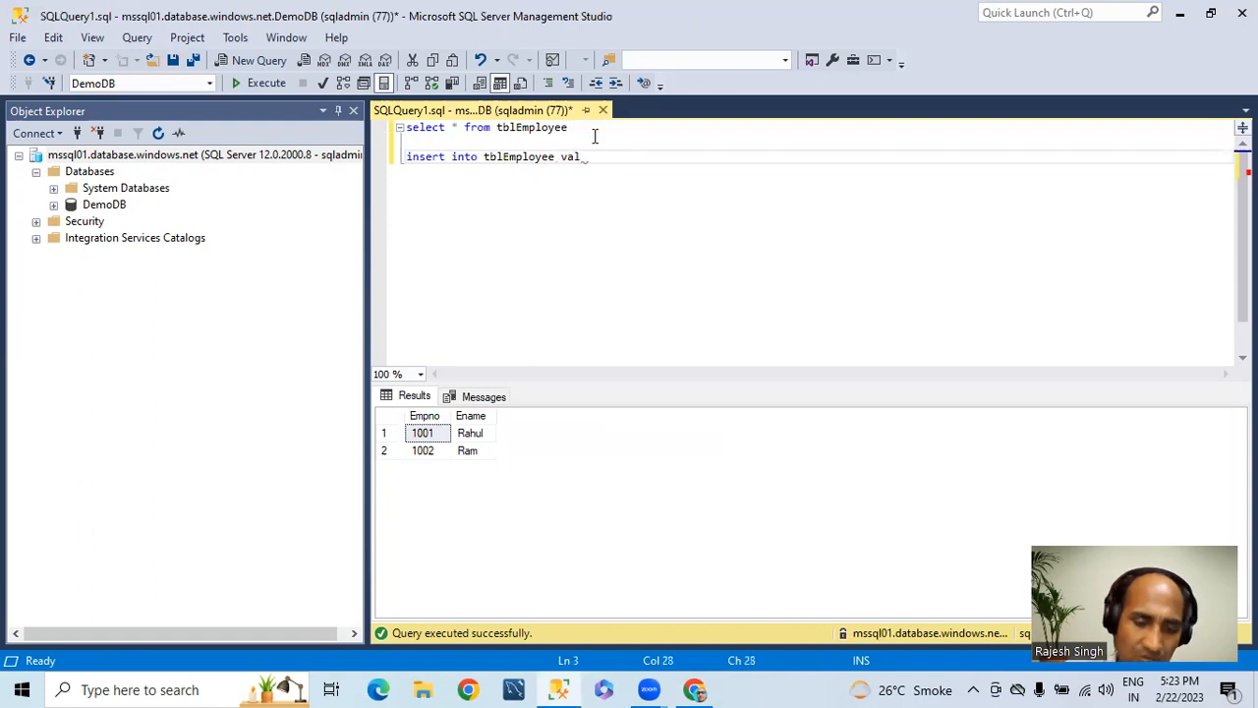
{"action": "type", "text": "ues(1"}
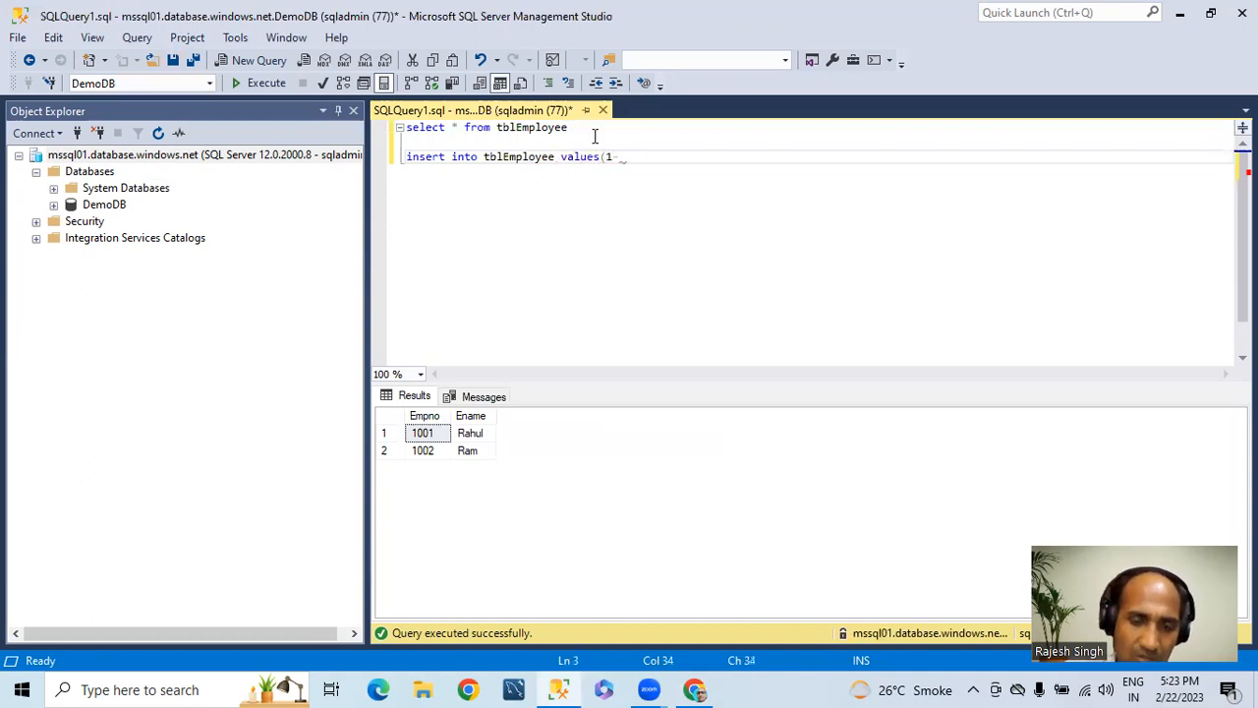
{"action": "key", "text": "BackSpace"}
{"action": "key", "text": "BackSpace"}
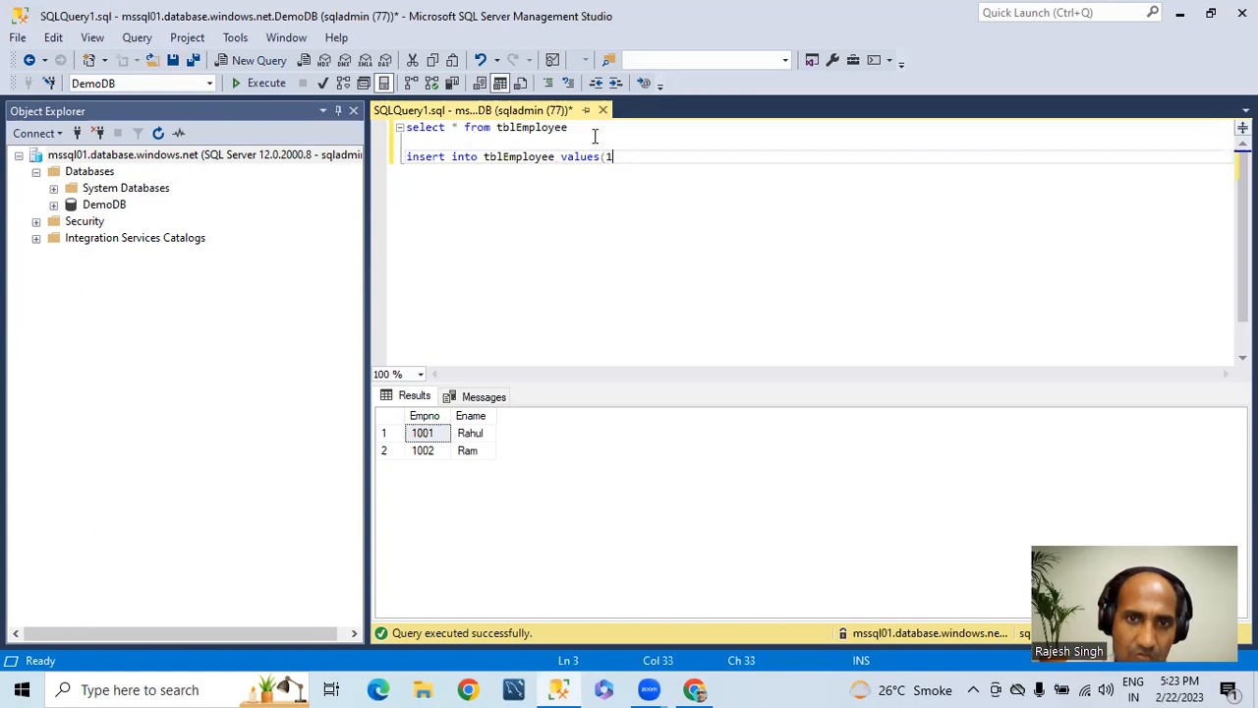
{"action": "type", "text": "003,'"}
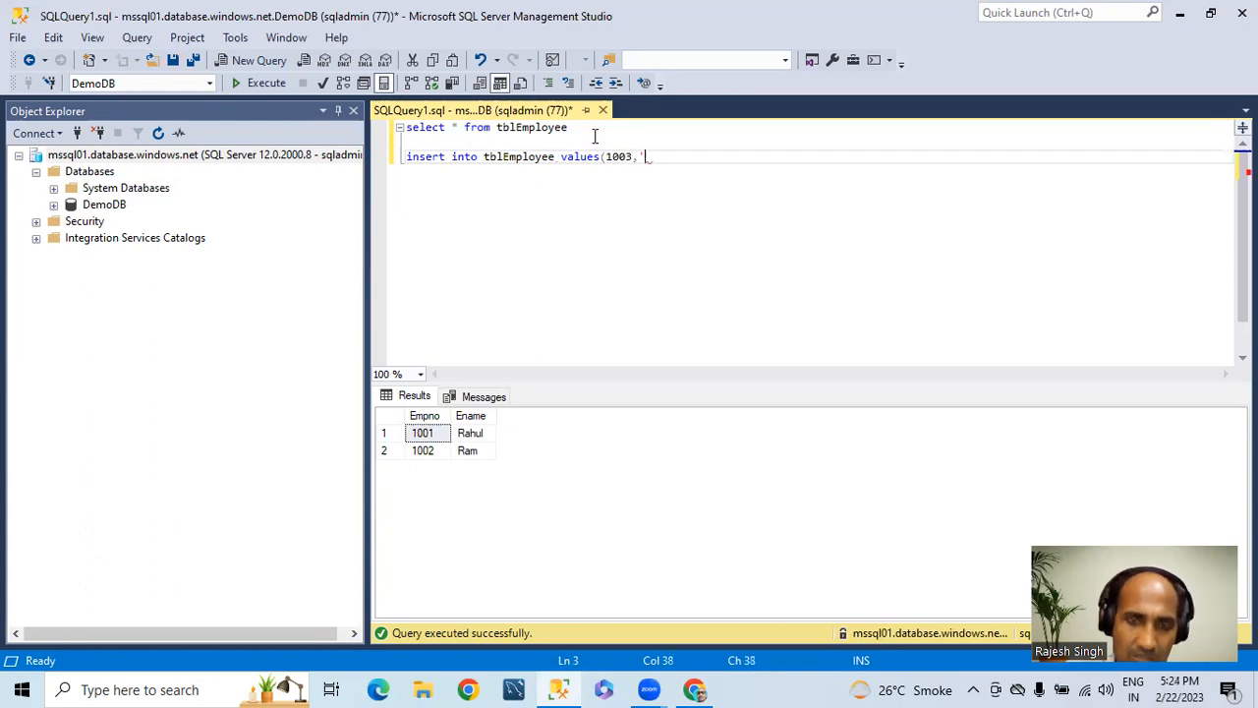
{"action": "type", "text": "Test"}
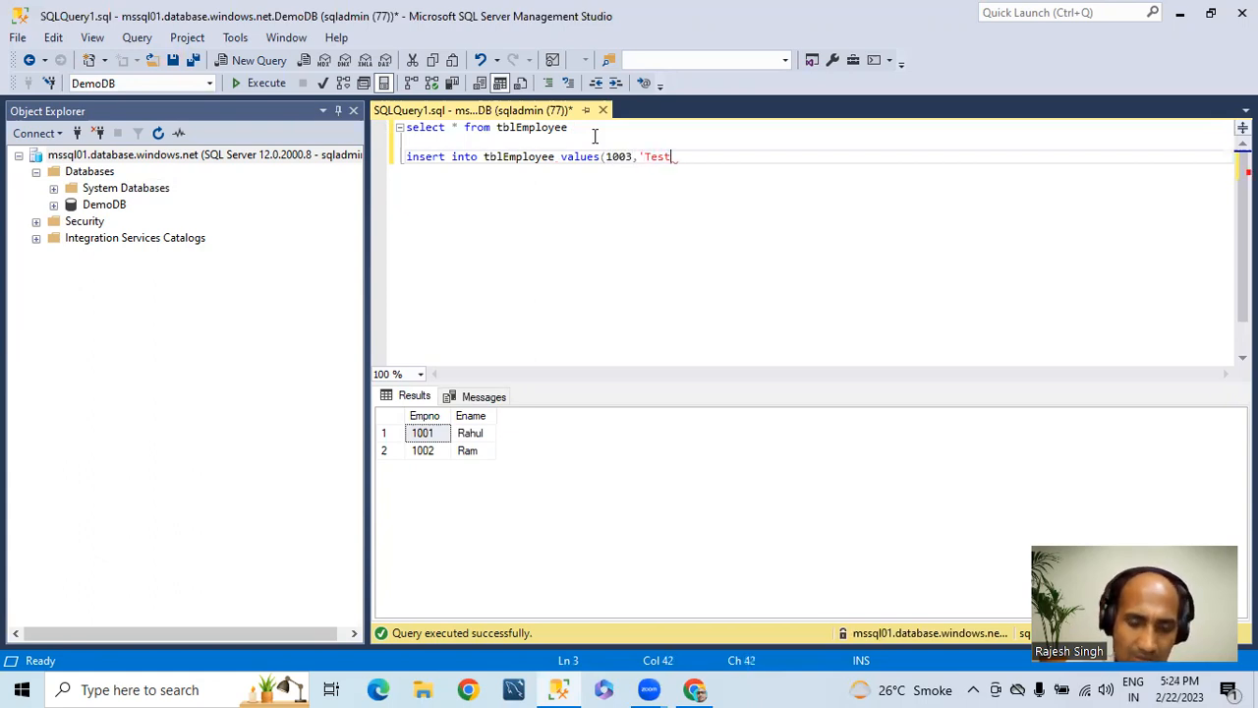
{"action": "type", "text": "')"}
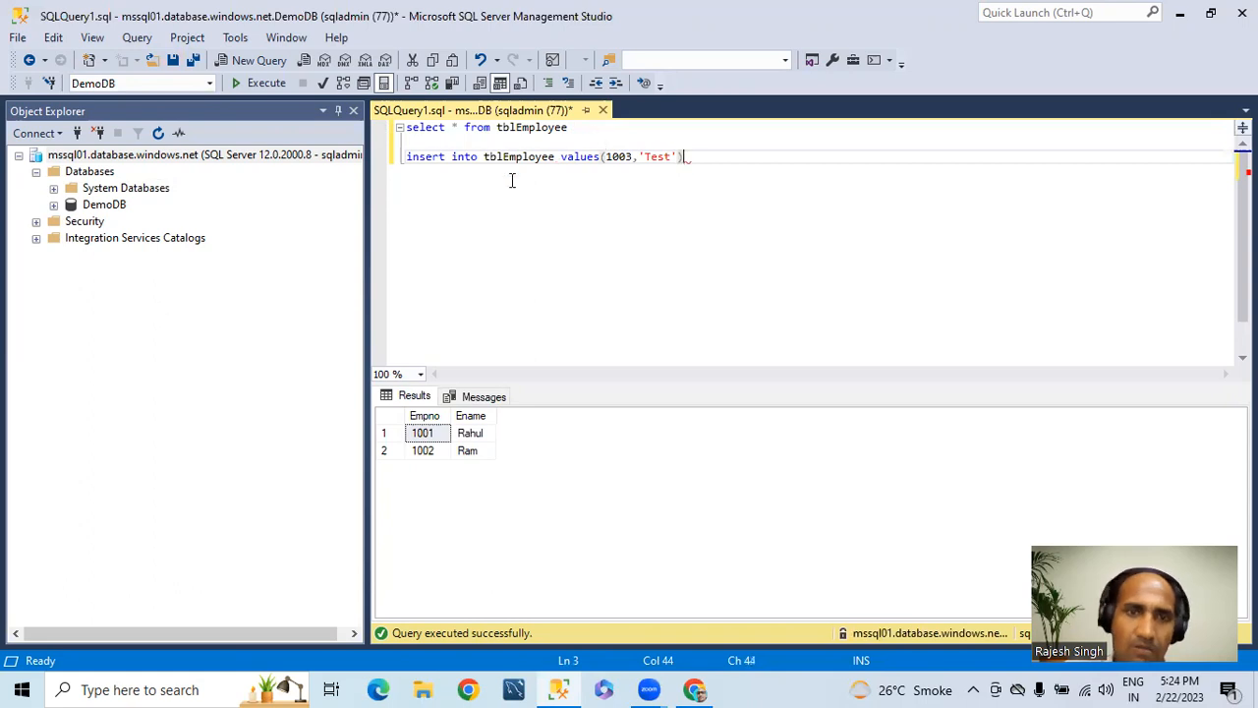
{"action": "left_click_drag", "start_coordinate": [702, 159], "coordinate": [361, 162]}
{"action": "left_click", "coordinate": [270, 84]}
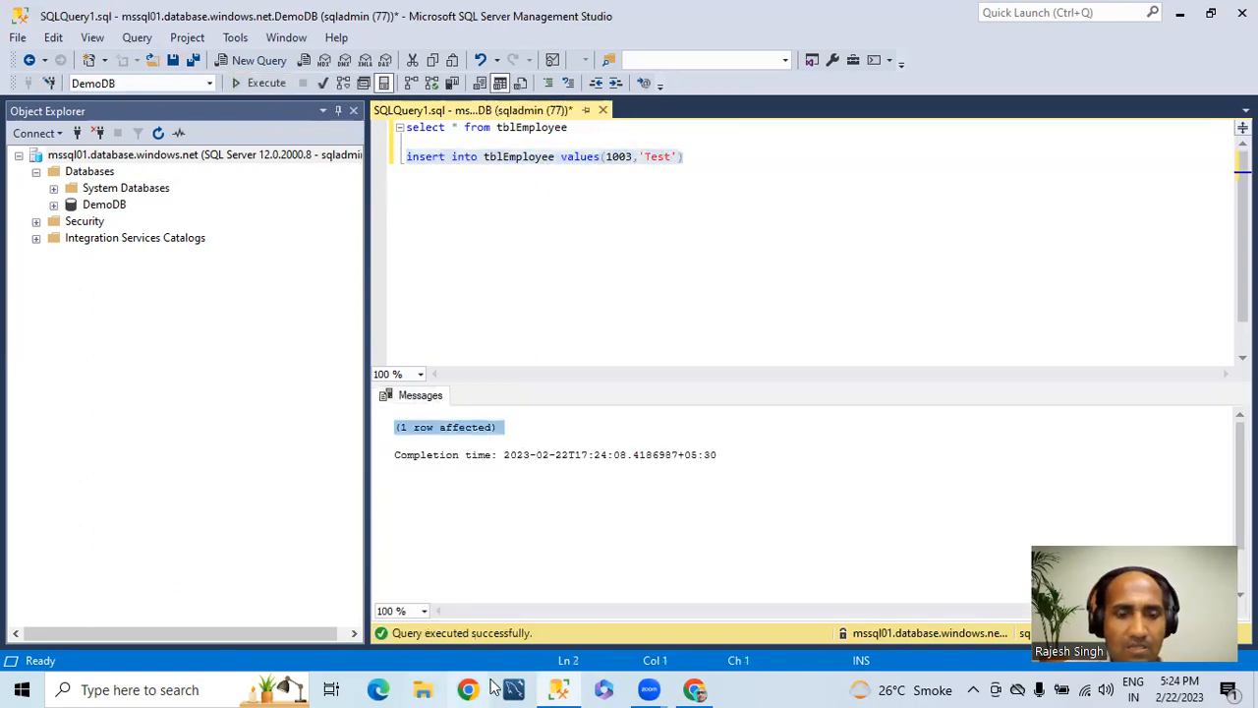
Step: Switch to the Azure portal's query editor, rerun "select * from tblEmployee" and highlight the name in the row for Empno 1003
{"action": "left_click", "coordinate": [691, 687]}
{"action": "left_click", "coordinate": [595, 328]}
{"action": "left_click_drag", "start_coordinate": [595, 328], "coordinate": [379, 318]}
{"action": "left_click", "coordinate": [339, 282]}
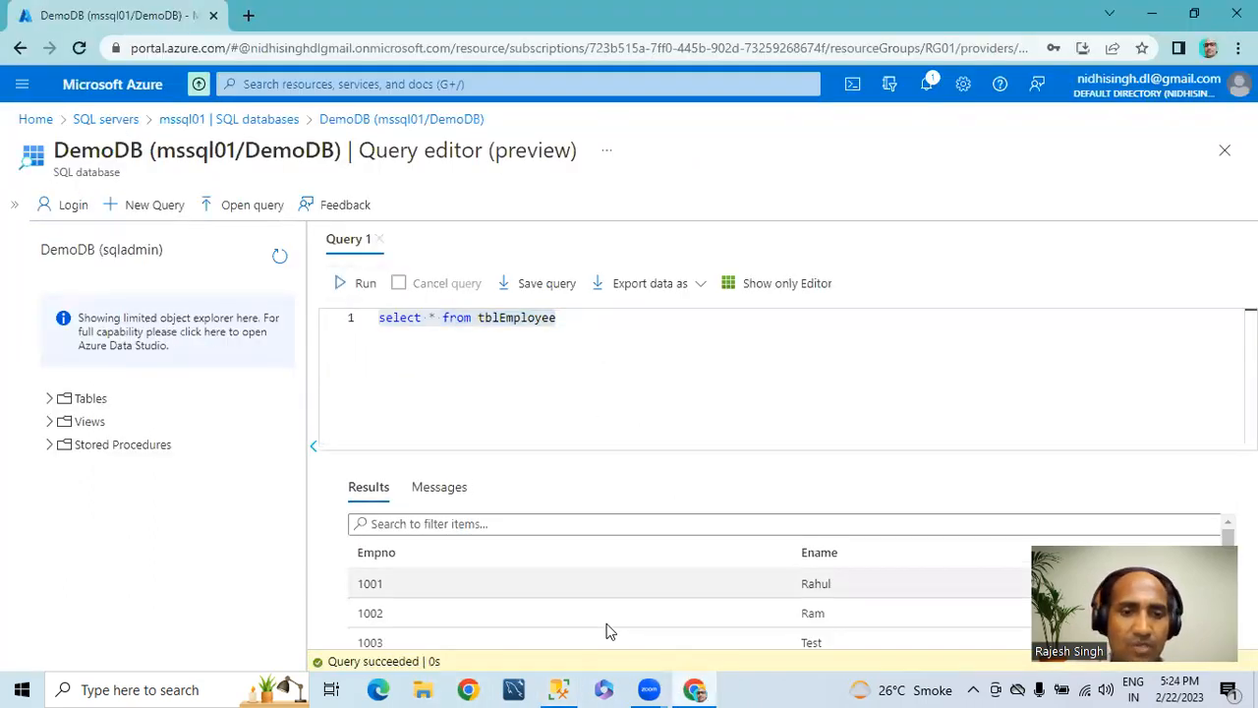
{"action": "left_click_drag", "start_coordinate": [836, 645], "coordinate": [810, 629]}
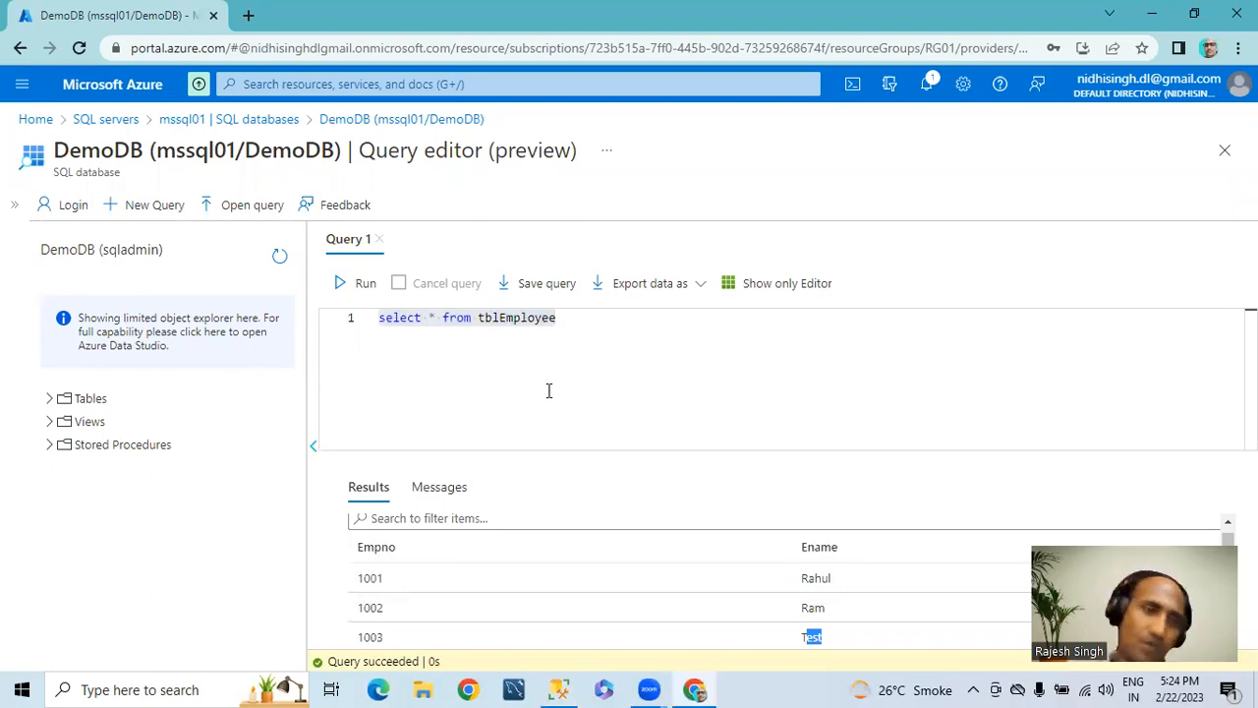
Step: Leave DemoDB's query editor for the SQL servers list
{"action": "left_click", "coordinate": [106, 119]}
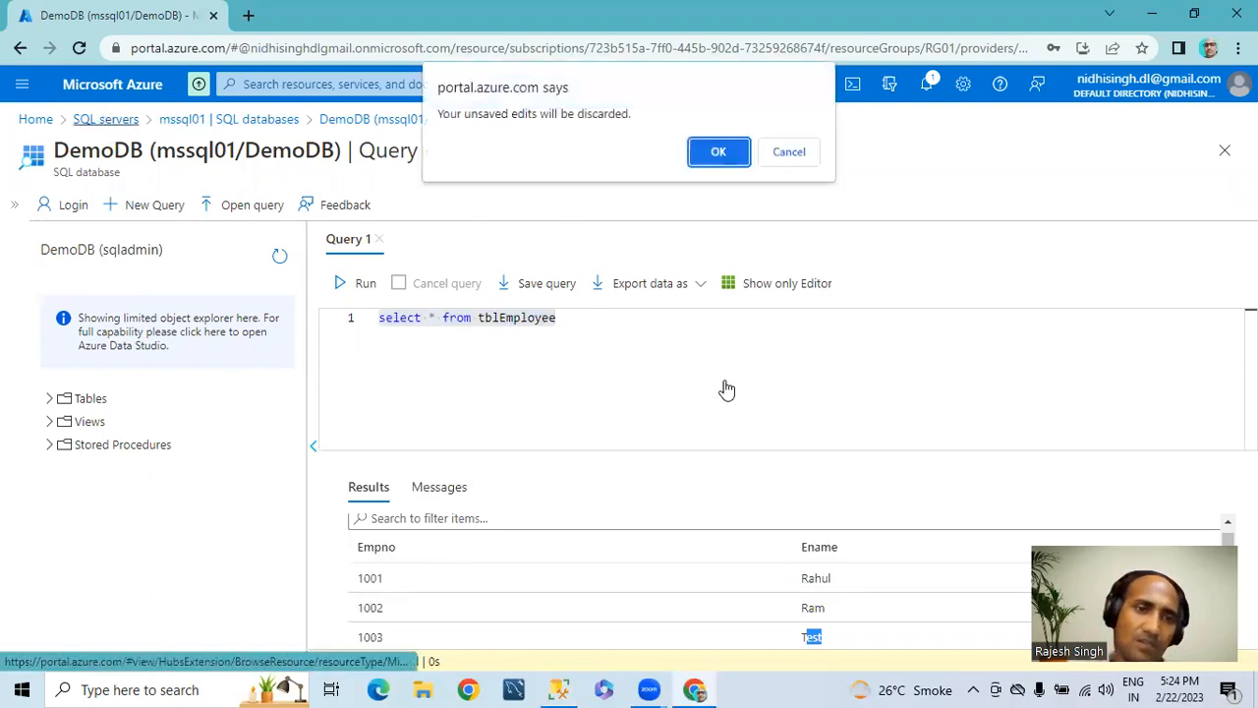
{"action": "left_click", "coordinate": [116, 122]}
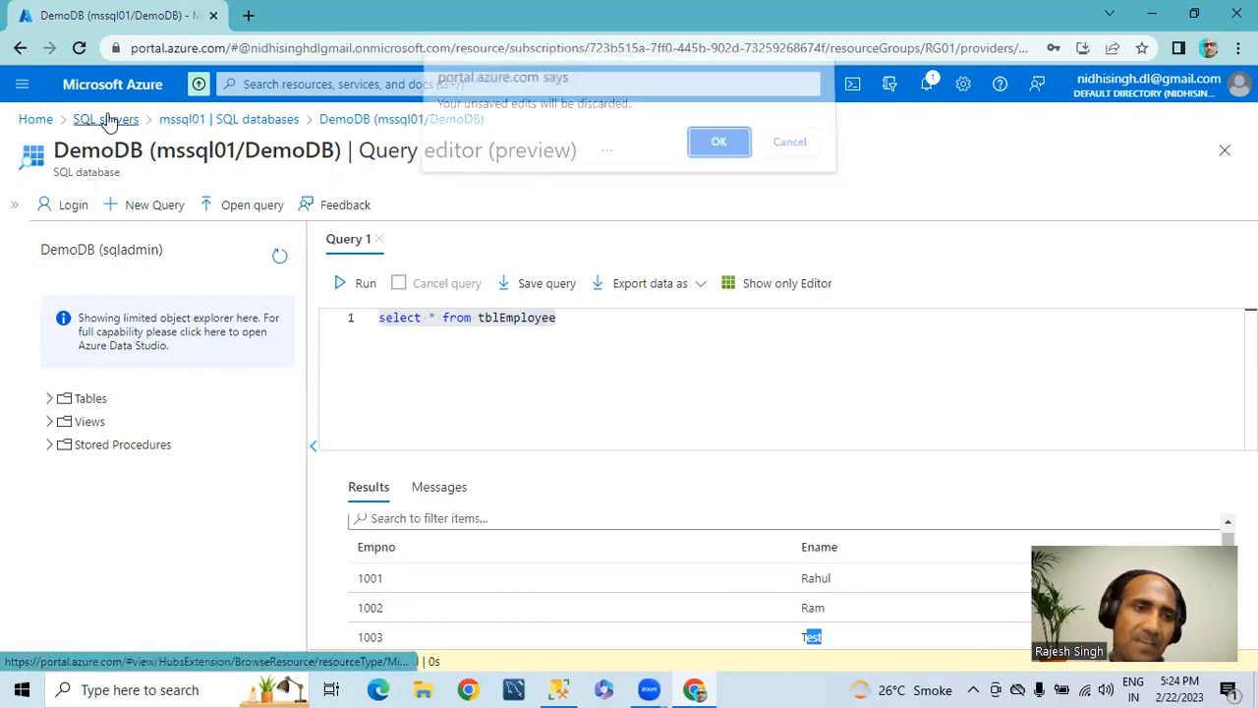